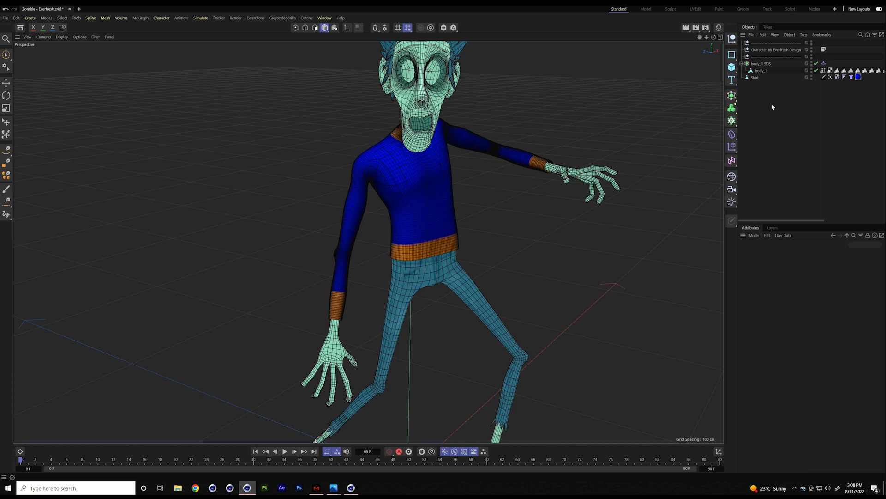
- Delete the existing vertex map tag from the Shirt object
left_click(830, 77)
key("Delete")
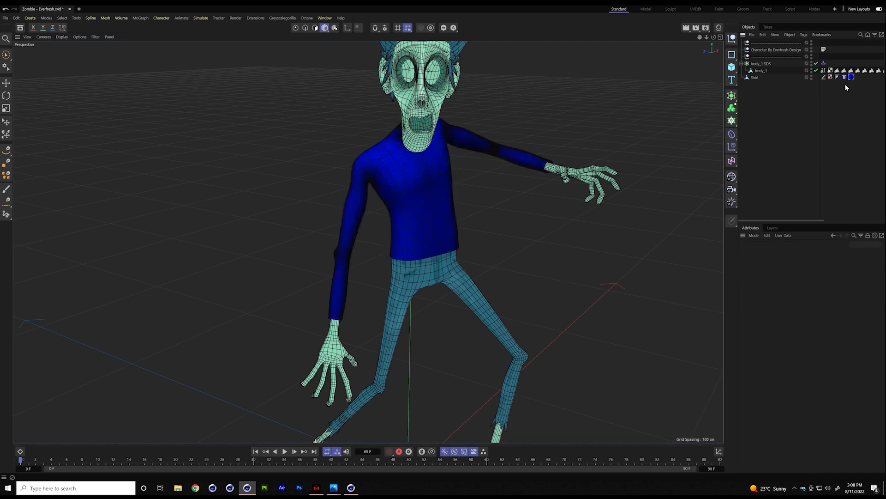
- Display the Shirt's Cloth tag properties, play the cloth simulation to review it, stop it, and return to frame 0
left_click(844, 77)
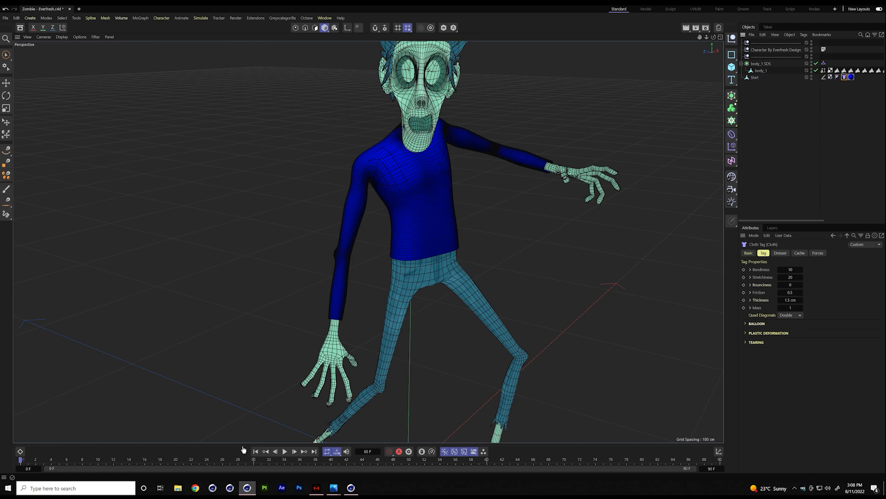
left_click(285, 451)
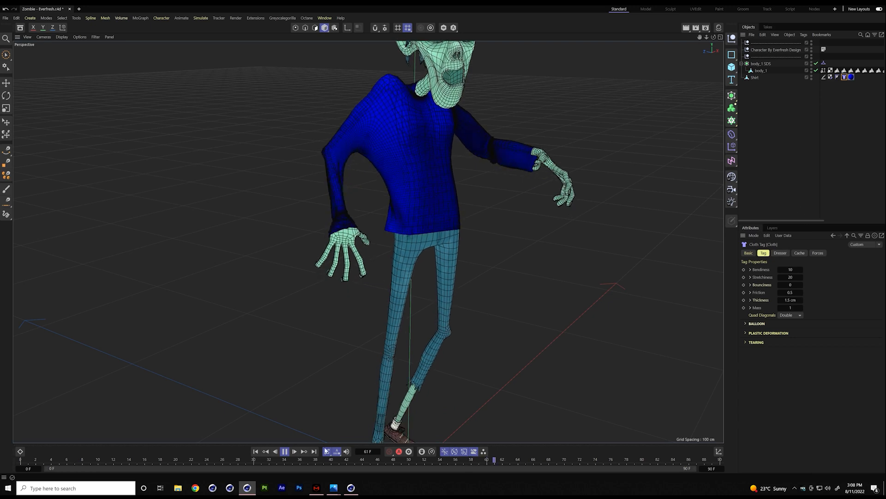
left_click(284, 452)
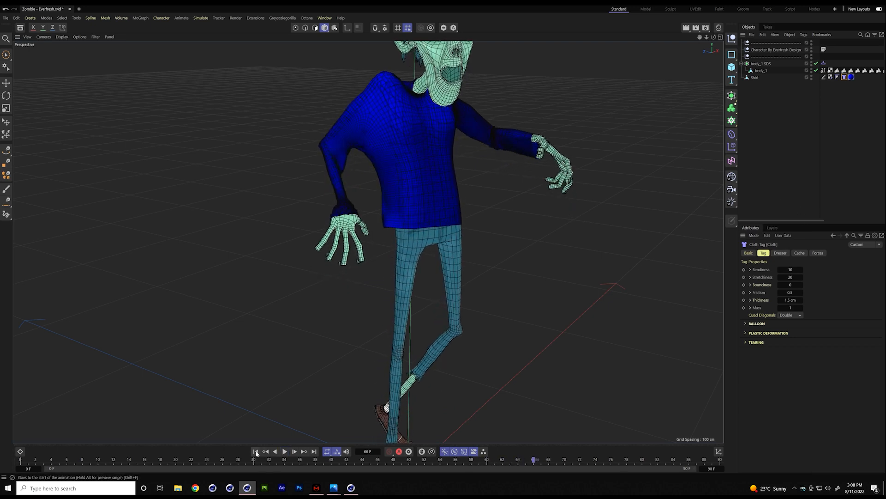
left_click(256, 452)
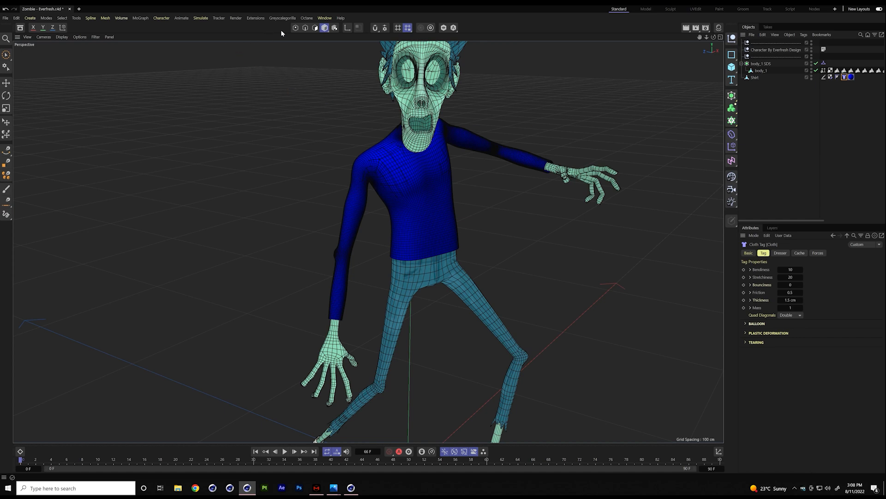
- In polygon mode, select a single polygon loop around the Shirt's torso slightly above the hem with Loop Selection
left_click(315, 28)
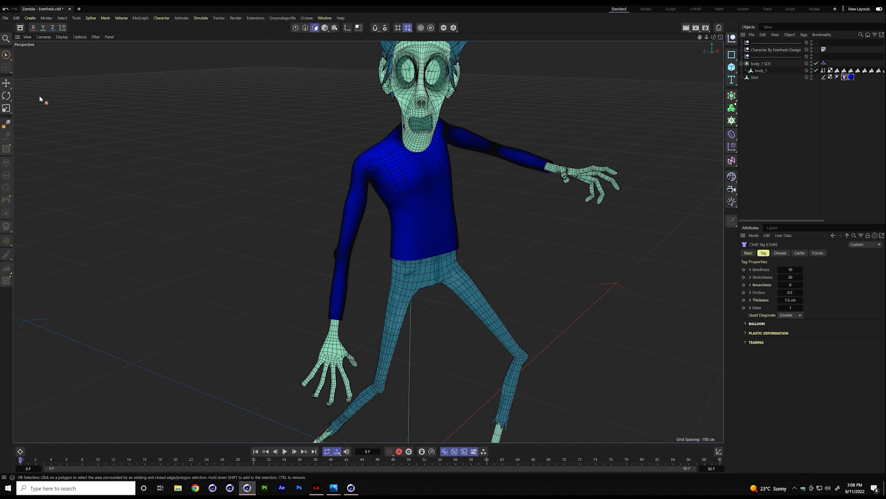
left_click(757, 78)
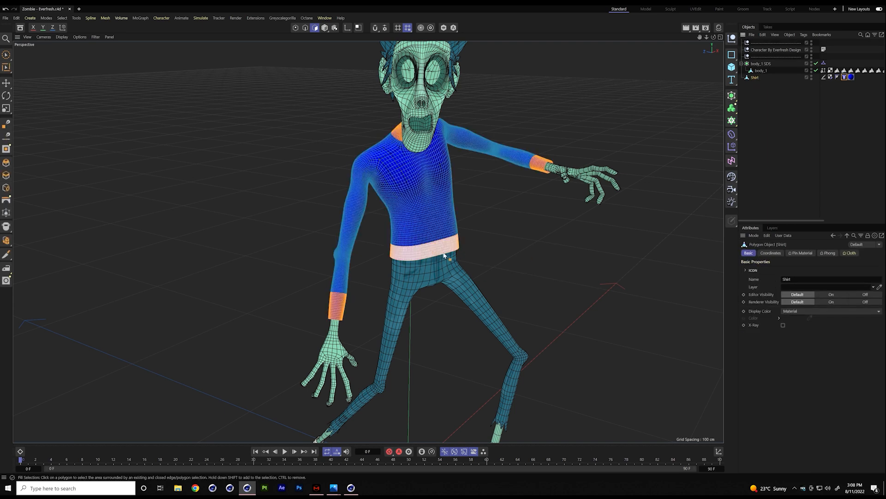
left_click(414, 259)
scroll(379, 213, "up", 6)
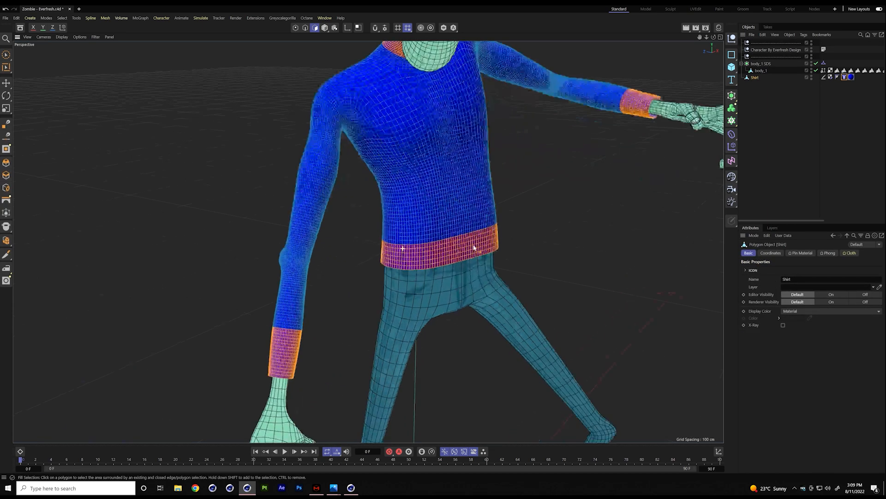
key("u")
key("l")
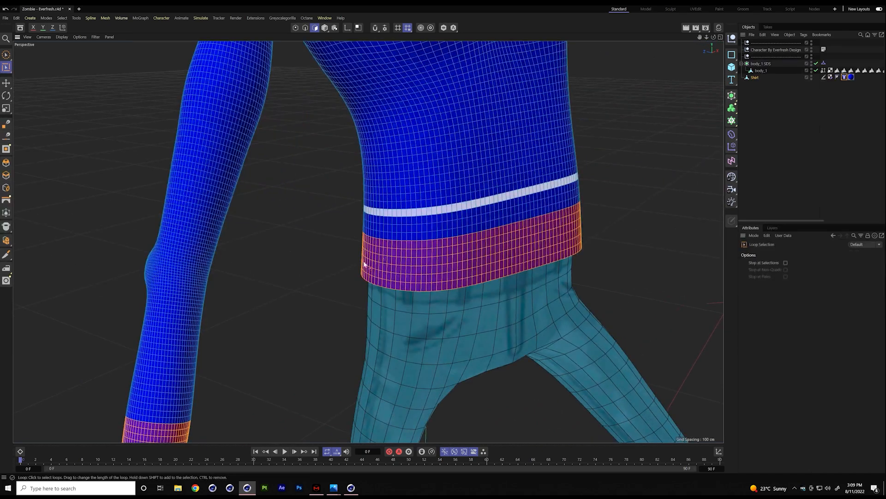
left_click(331, 279)
left_click(384, 242)
- Add one polygon loop around each forearm sleeve of the Shirt to the current selection
right_click_drag(353, 317, 320, 323, "alt")
middle_click_drag(317, 303, 322, 231, "alt")
left_click(250, 257, "shift")
right_click_drag(418, 197, 399, 198, "alt")
middle_click_drag(399, 198, 344, 271, "alt")
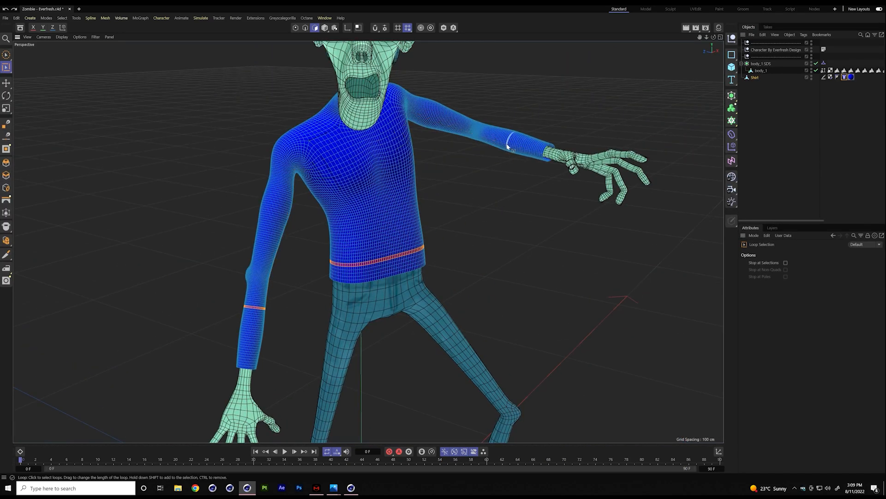
scroll(505, 143, "up", 3)
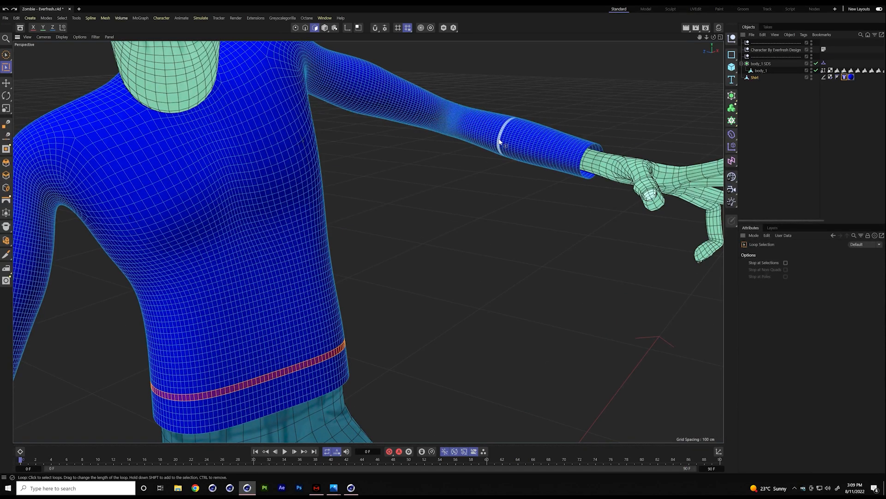
left_click(500, 141, "shift")
- Add the polygon loop around the base of the Shirt's collar to the current selection
left_click_drag(211, 143, 228, 87, "alt")
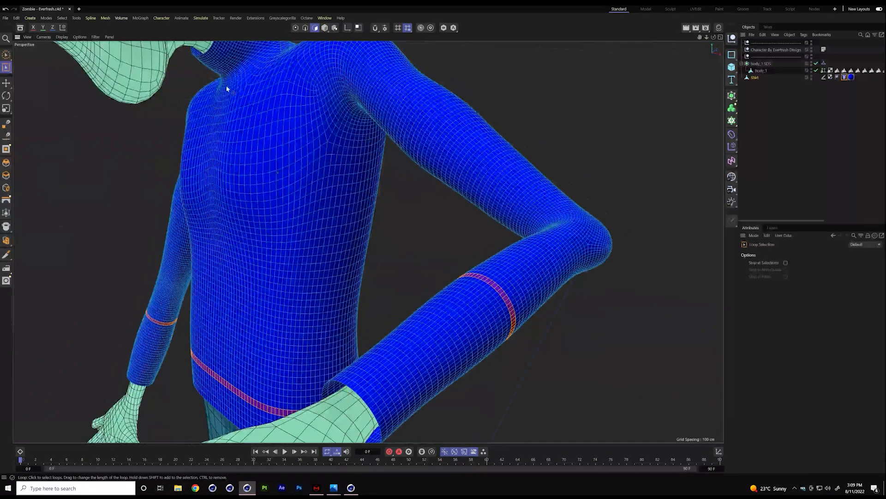
left_click(235, 76, "shift")
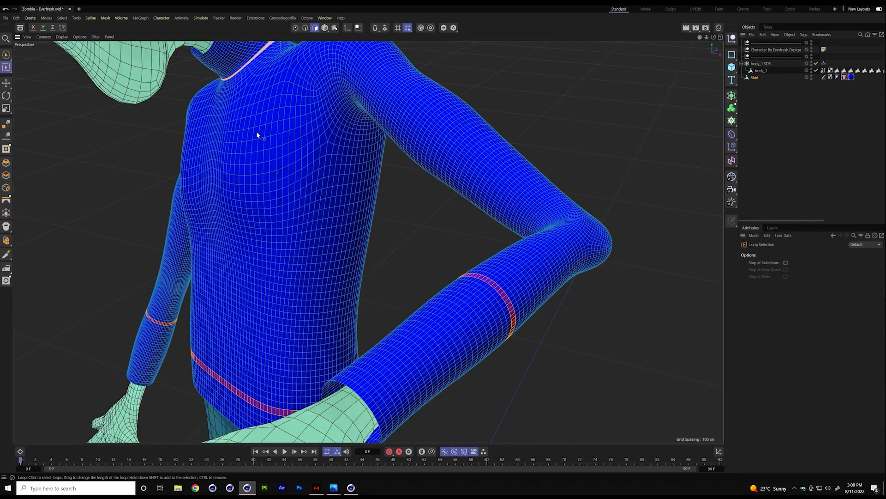
right_click_drag(277, 168, 251, 182, "alt")
left_click_drag(252, 183, 360, 166, "alt")
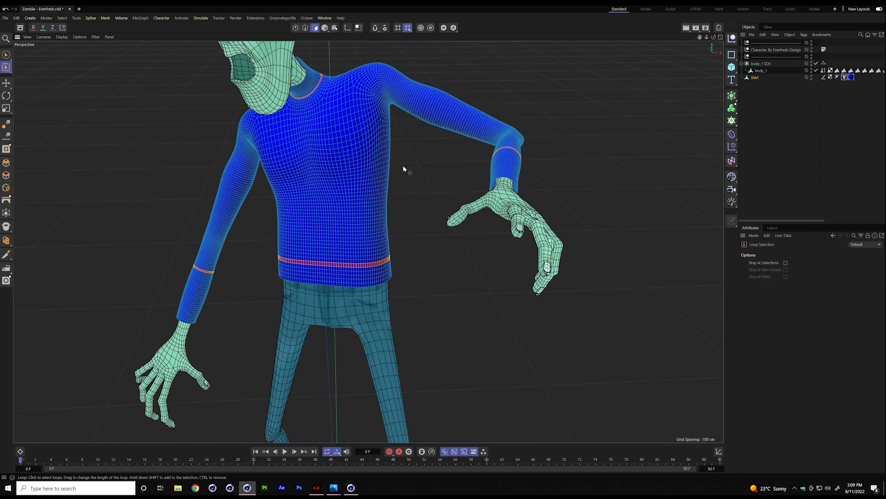
- Fill-select all Shirt polygons enclosed by the loops, covering the torso and sleeves but not the collar, cuffs and hem
left_click(61, 17)
left_click(77, 104)
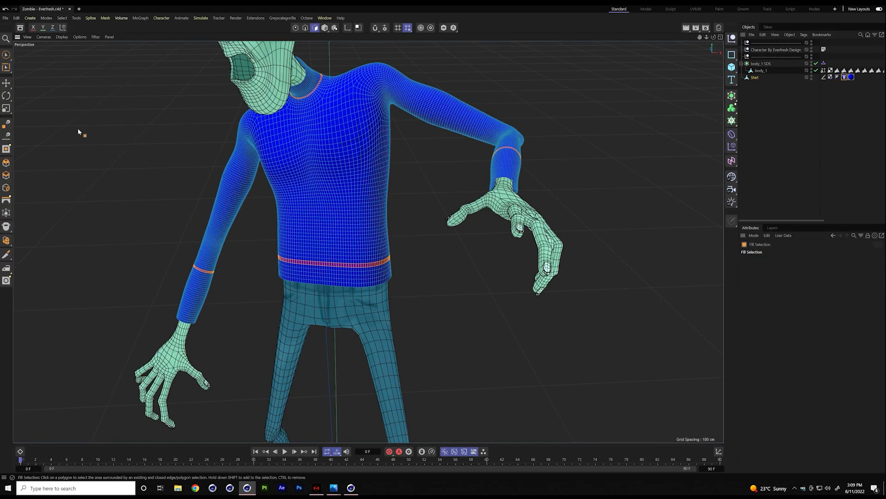
left_click(334, 176)
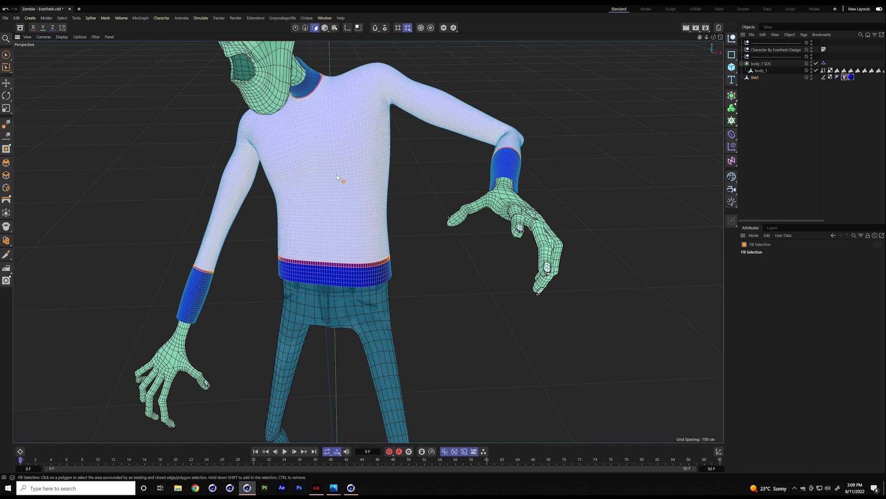
left_click(337, 175)
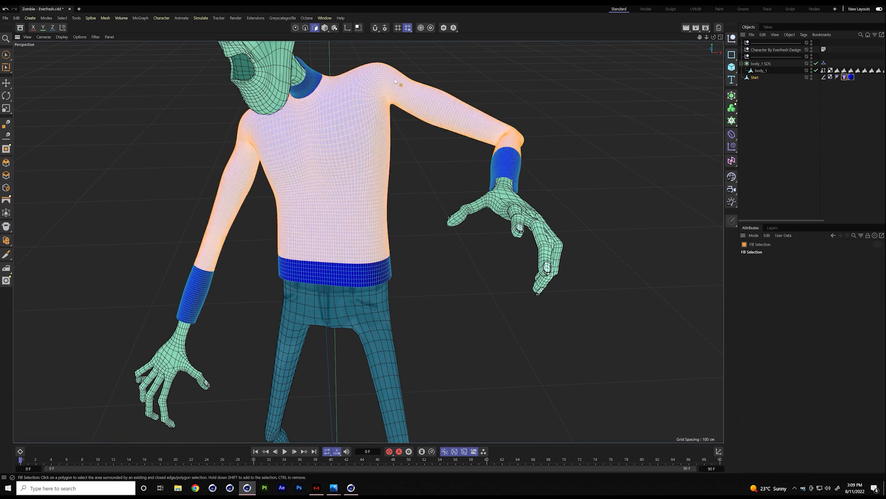
- In point mode, set a vertex weight of 100% on the Shirt's torso and sleeve points, and clear the point selection
left_click(296, 29)
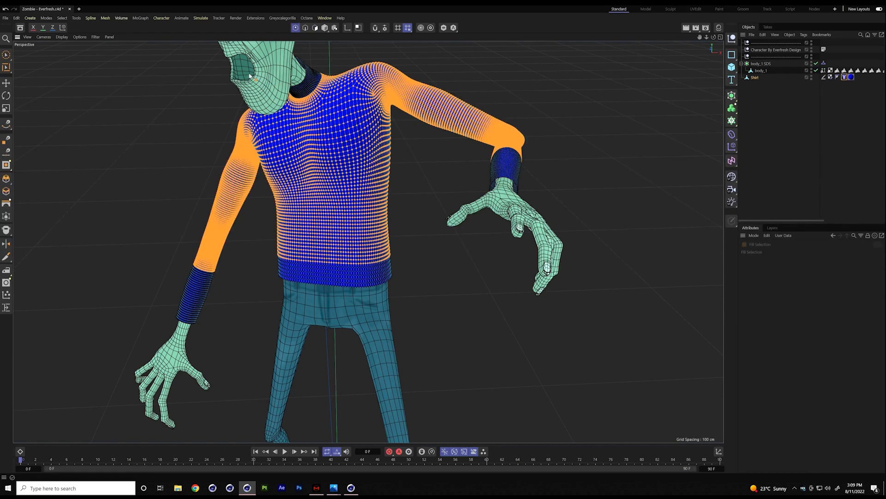
left_click(62, 18)
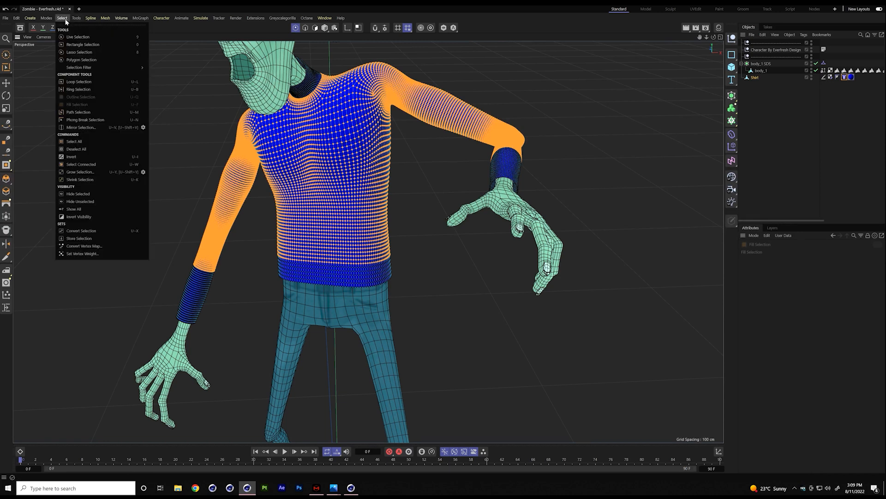
left_click(91, 254)
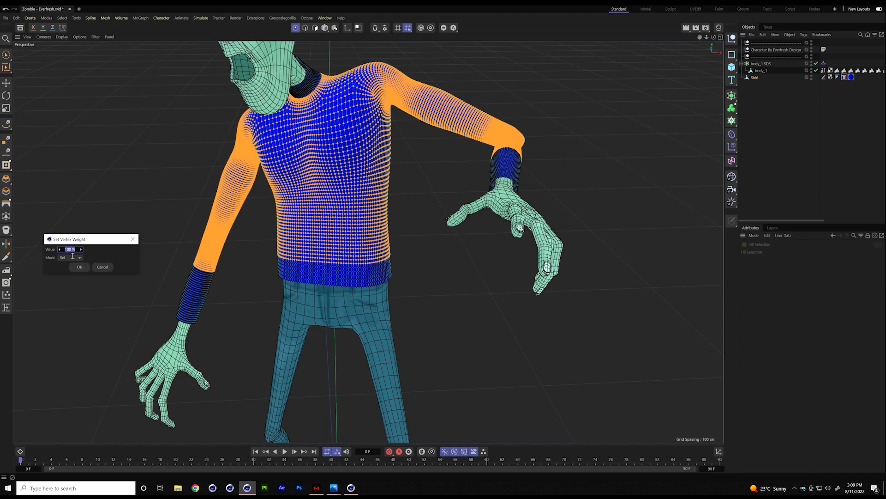
left_click(79, 266)
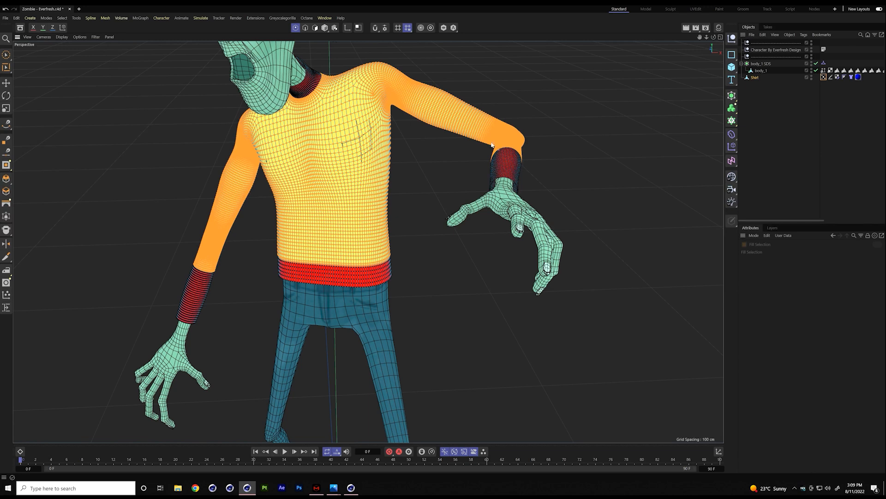
left_click(6, 54)
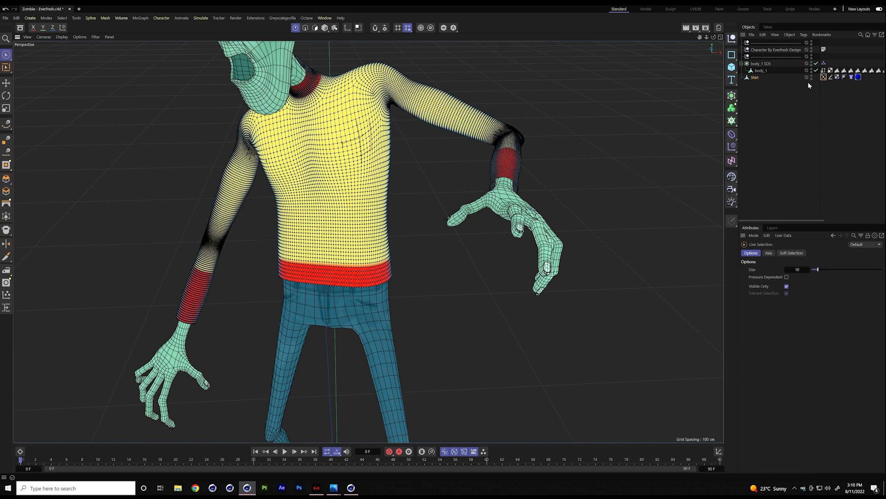
- Rename the Shirt's new vertex map tag as floppy
left_click(824, 78)
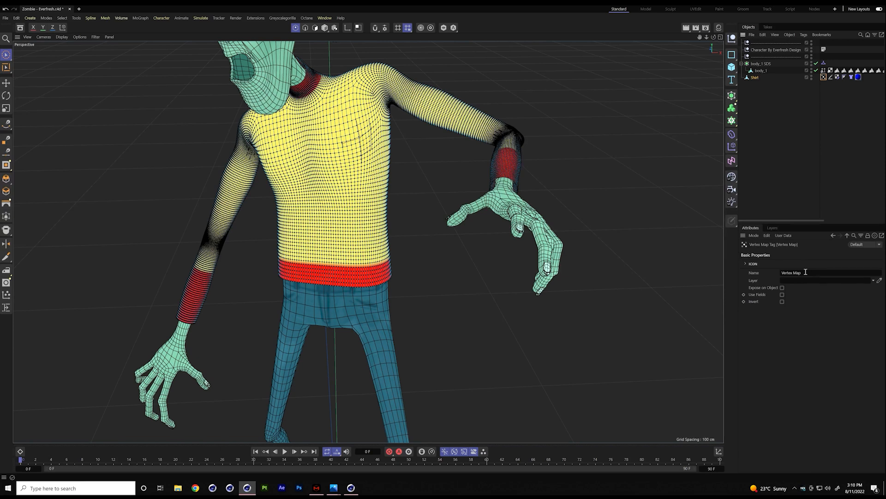
left_click_drag(804, 272, 741, 272)
type("floppy")
key("Return")
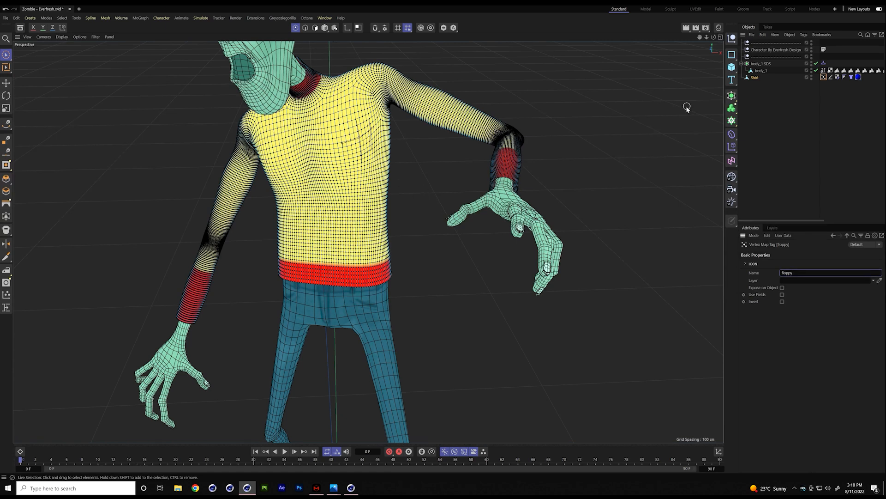
- Expand Bendiness and Stretchiness in the Shirt's Cloth tag and clear the old Vertex Map from both map settings
left_click(850, 77)
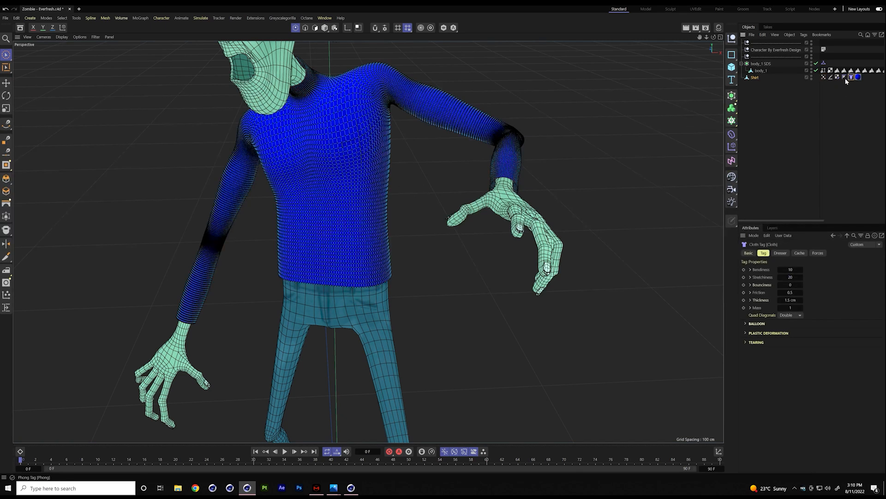
left_click(750, 270)
left_click(751, 284)
left_click(805, 276)
left_click_drag(811, 279, 738, 276)
key("BackSpace")
left_click(806, 292)
left_click(829, 382)
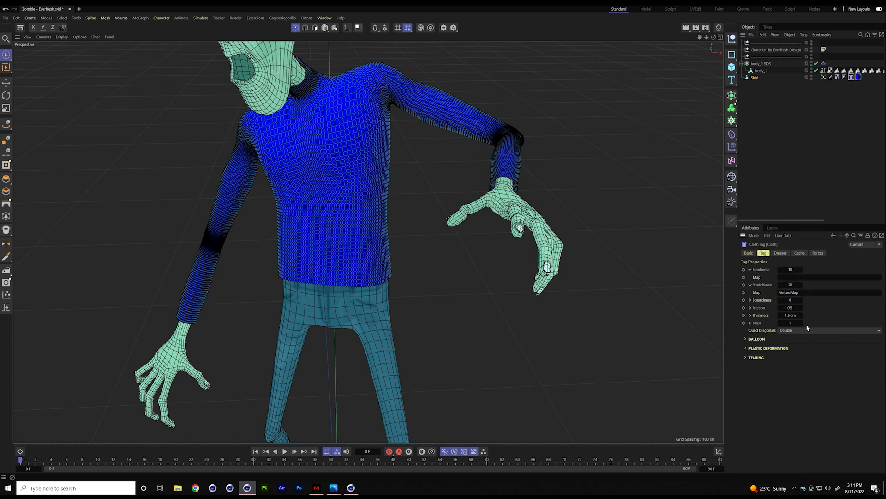
double_click(804, 292)
- Assign the floppy vertex map as the Bendiness map in the Shirt's Cloth tag
left_click(851, 77)
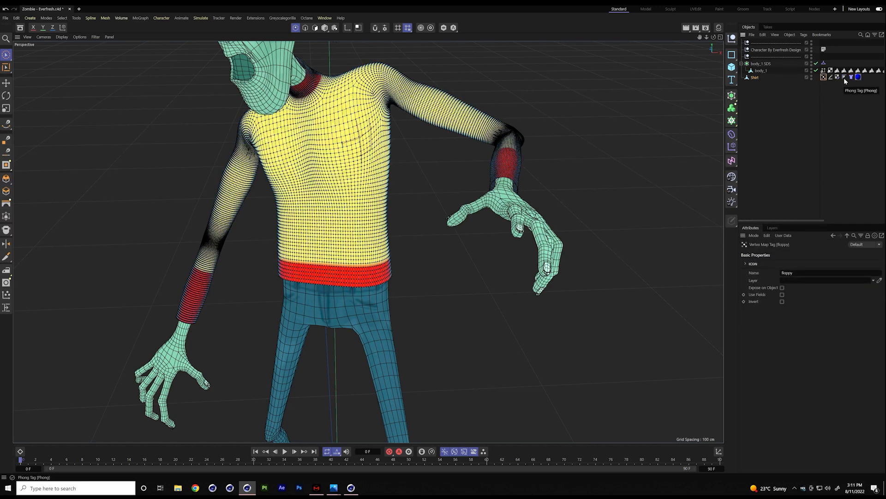
left_click(823, 77)
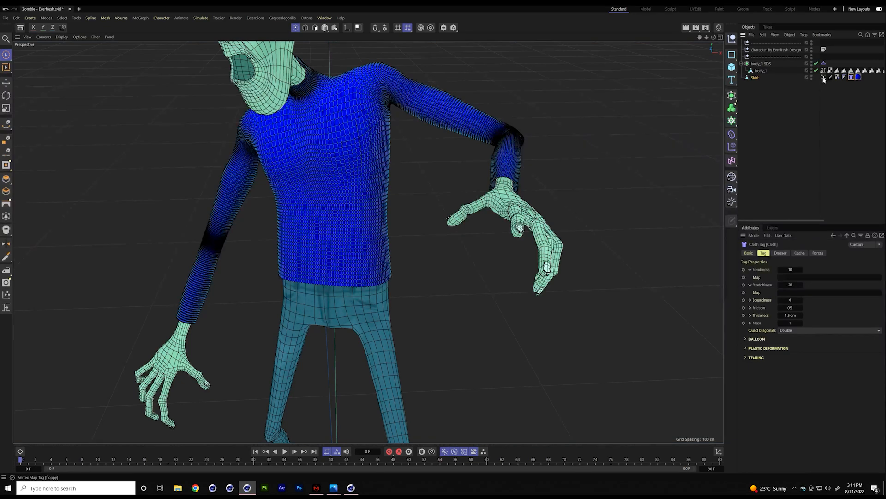
left_click_drag(789, 265, 791, 277)
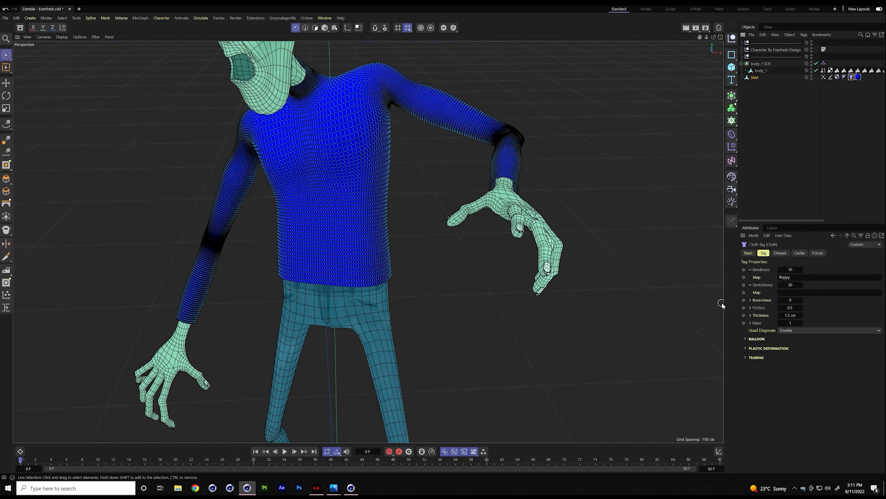
- Smooth the whole floppy vertex map with the Paint Tool in Smooth mode at 100% opacity
double_click(823, 77)
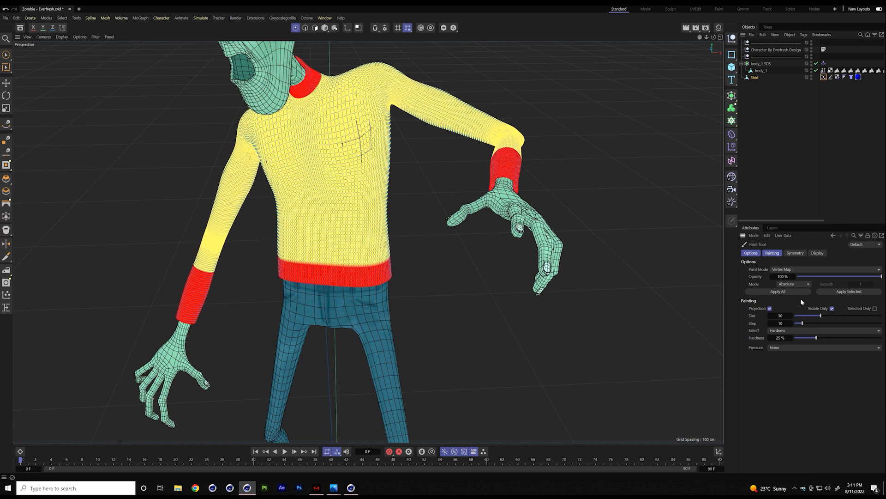
left_click(800, 284)
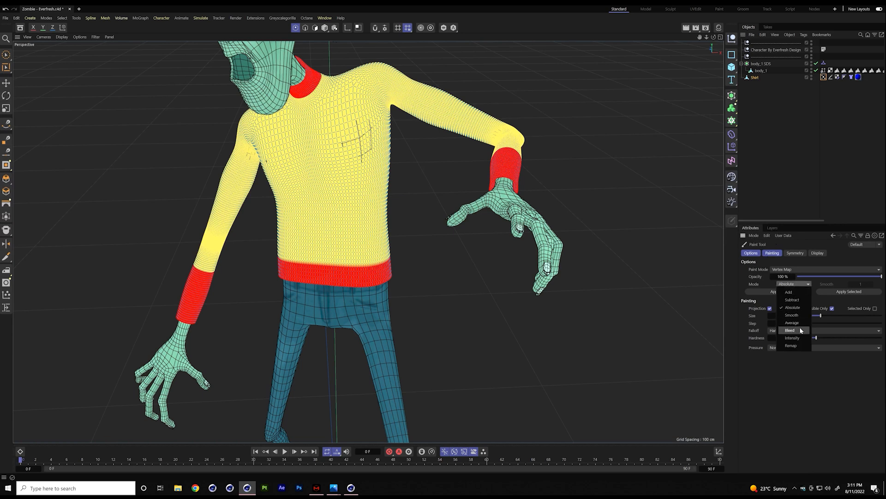
left_click(791, 315)
left_click(778, 291)
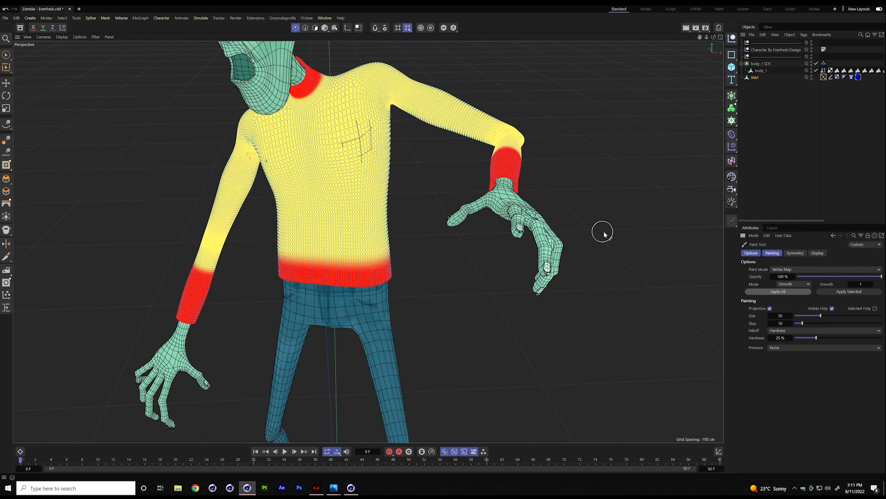
- Assign the floppy vertex map as the Cloth tag's Stretchiness map, and play the simulation in model mode
left_click(851, 78)
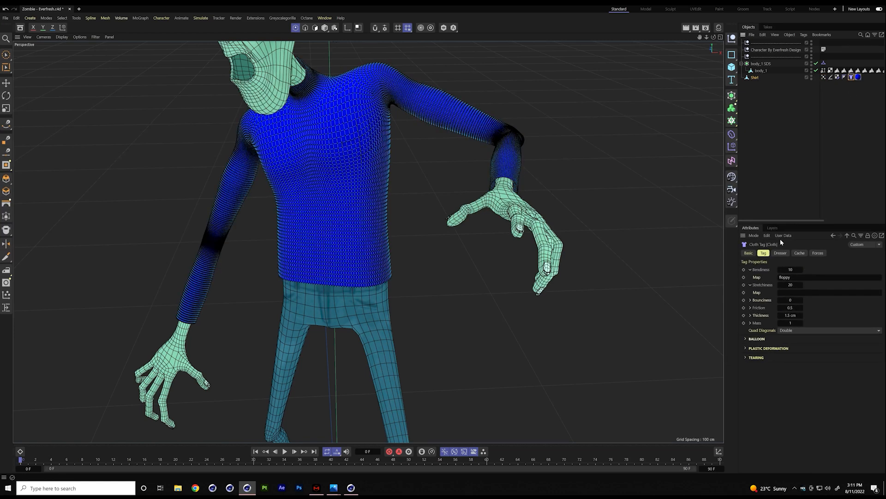
left_click_drag(824, 77, 791, 292)
left_click(324, 28)
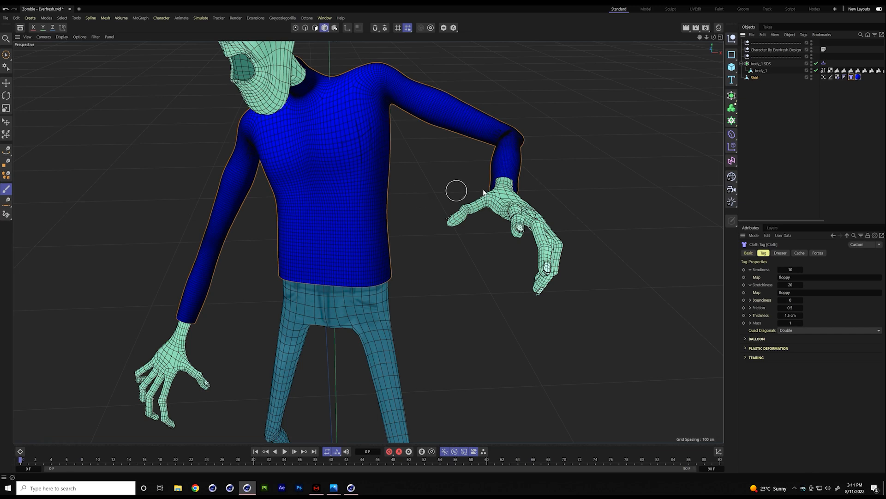
left_click(285, 451)
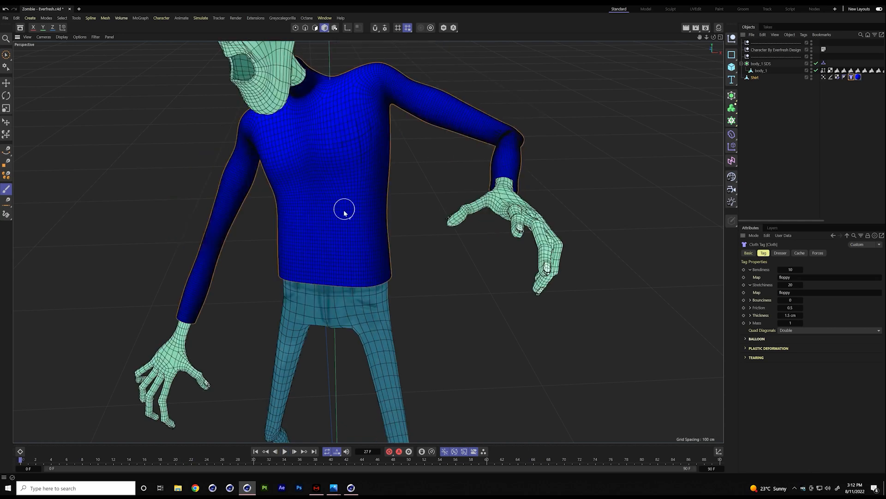
- Duplicate the Shirt's floppy vertex map, invert the copy and rename it friction
scroll(344, 211, "down", 3)
left_click_drag(341, 211, 467, 208, "alt")
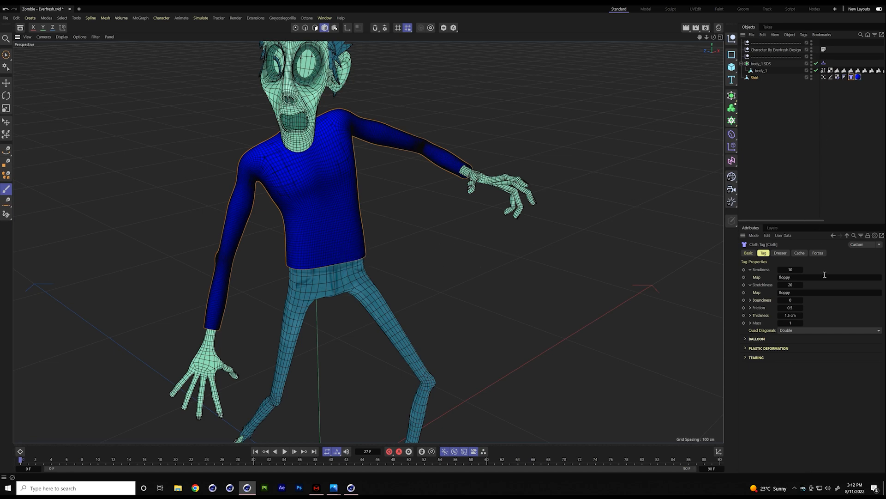
left_click(750, 308)
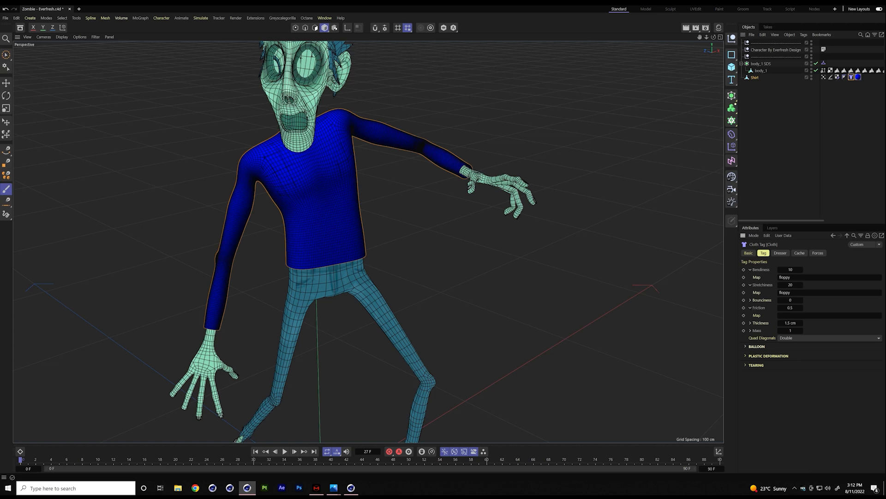
left_click(864, 77)
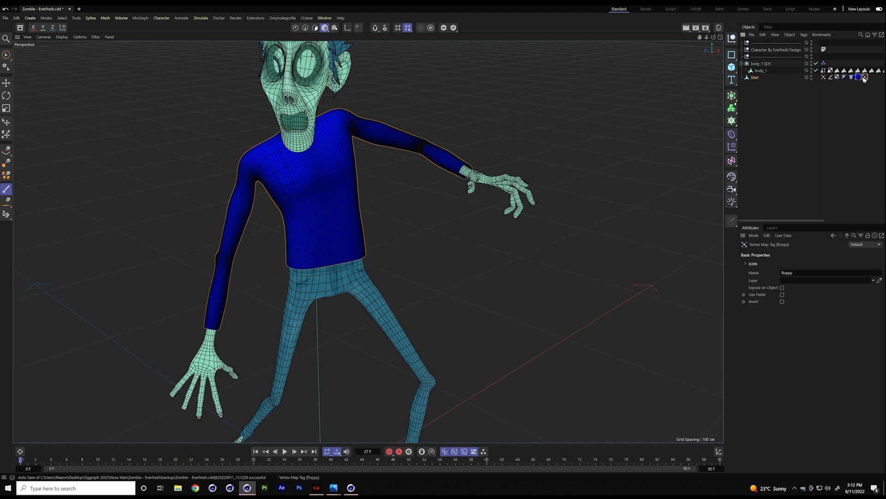
left_click(781, 301)
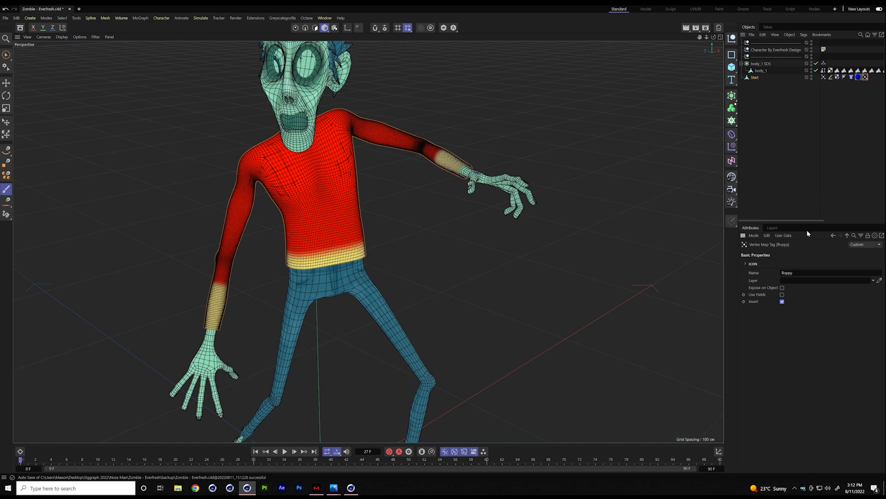
double_click(796, 274)
type("friction")
- Assign the friction vertex map as the Friction map in the Shirt's Cloth tag and set Friction to 10
left_click(851, 78)
left_click_drag(865, 77, 787, 315)
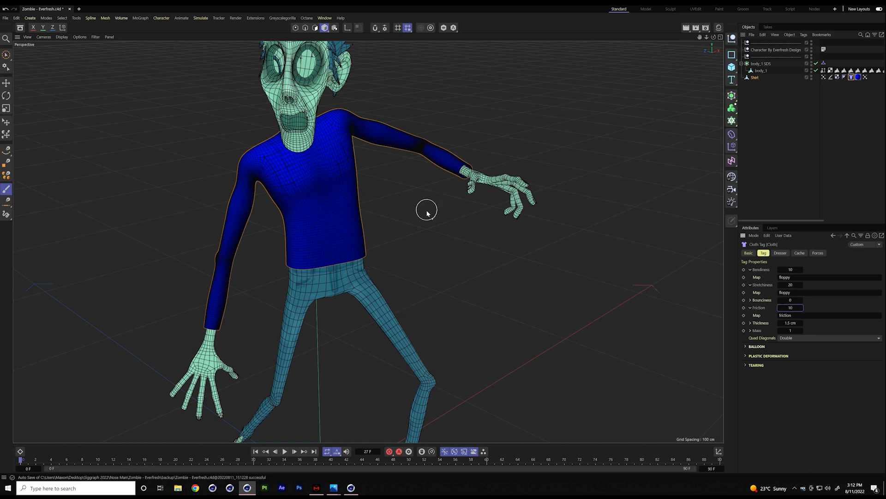
left_click(823, 77)
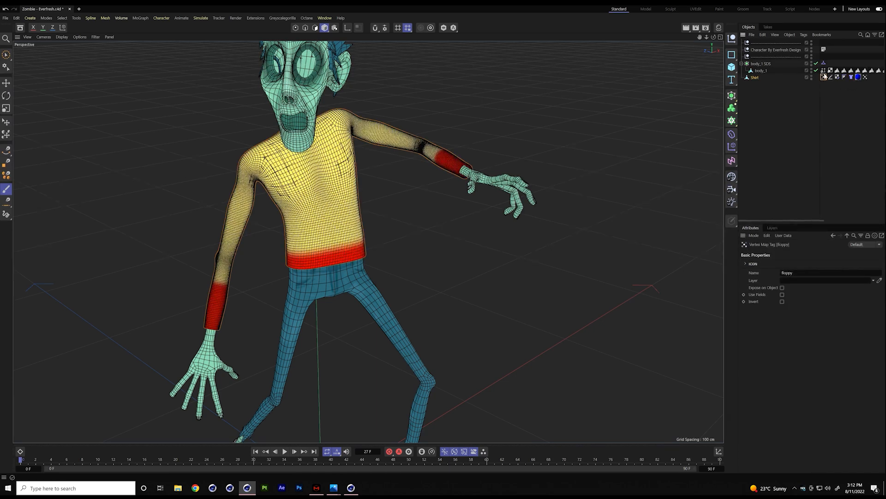
left_click(768, 77)
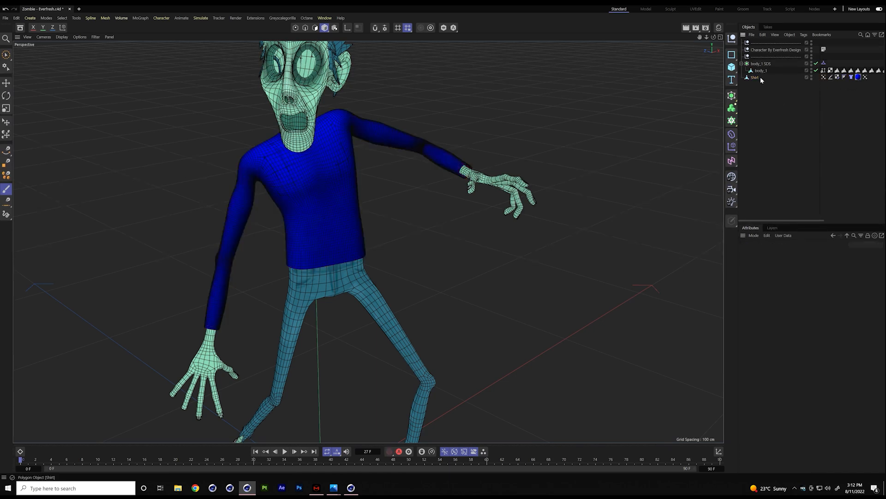
- Open the Vmap material for editing and clear the texture from its Color channel
left_click(718, 29)
double_click(629, 72)
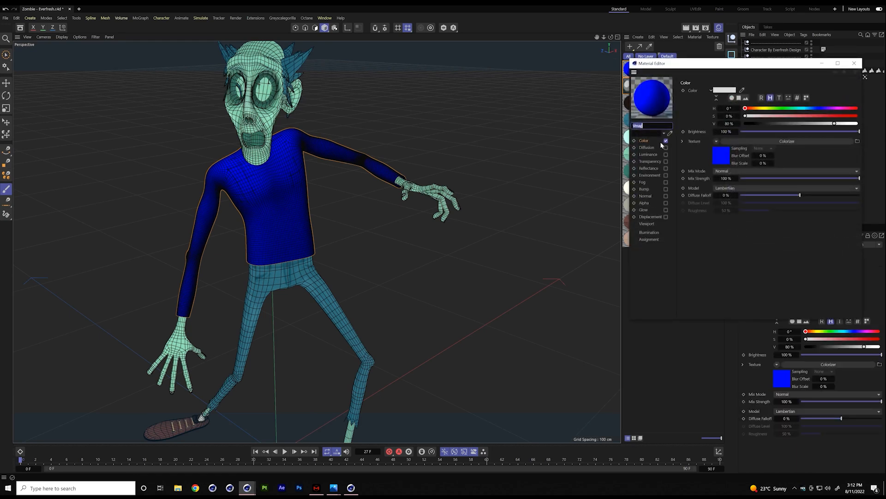
left_click(715, 141)
left_click(681, 177)
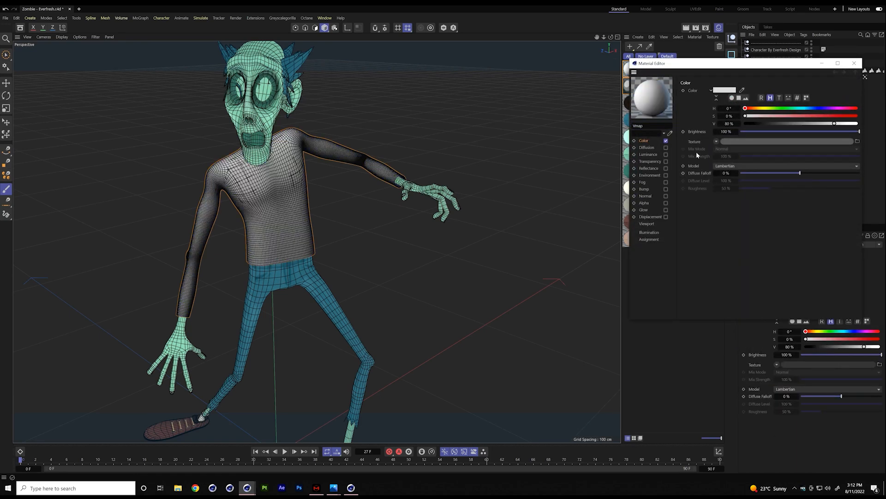
- Load a Vertex Map shader into the Vmap material's Color texture and link the floppy vertex map to it
left_click(716, 142)
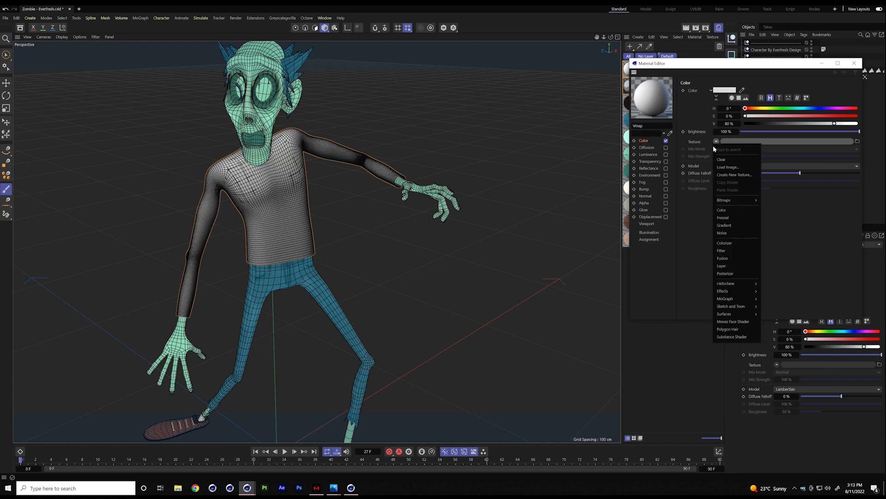
mouse_move(734, 291)
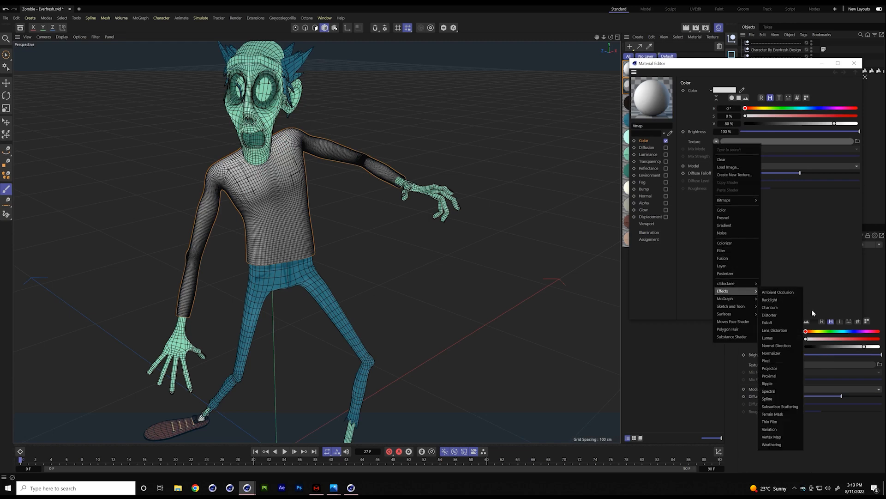
left_click(780, 436)
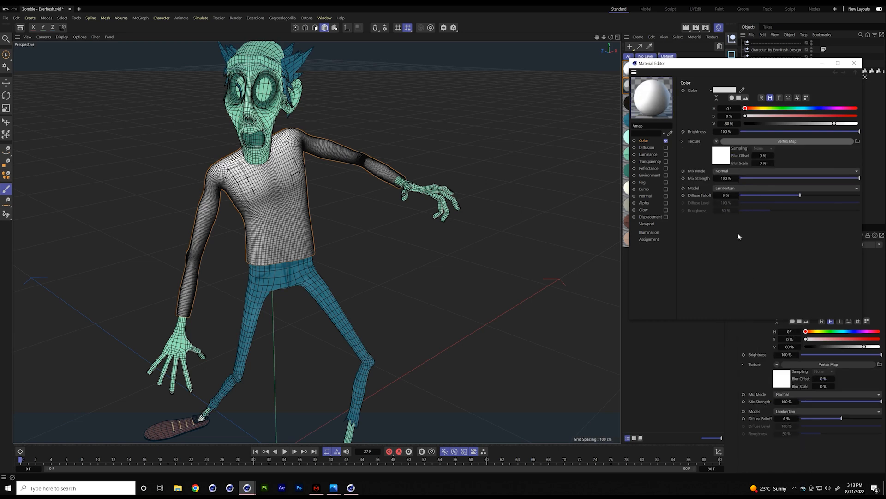
left_click(734, 141)
left_click_drag(751, 66, 573, 85)
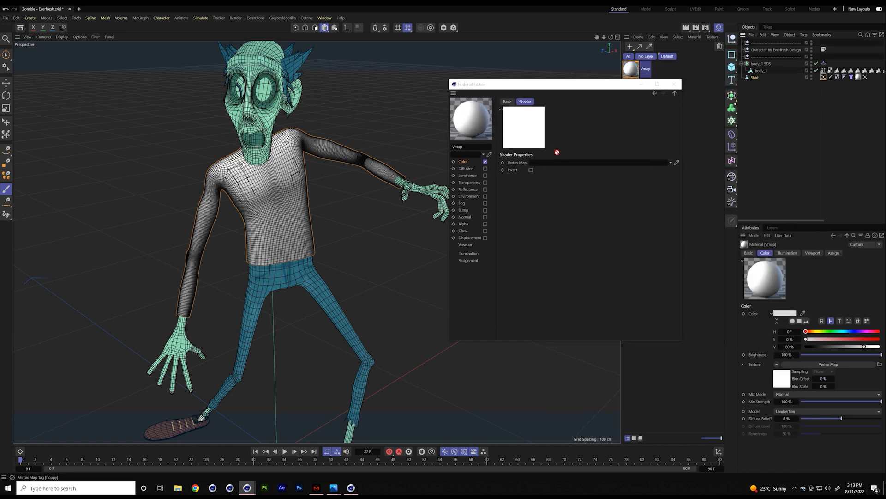
left_click_drag(553, 163, 550, 162)
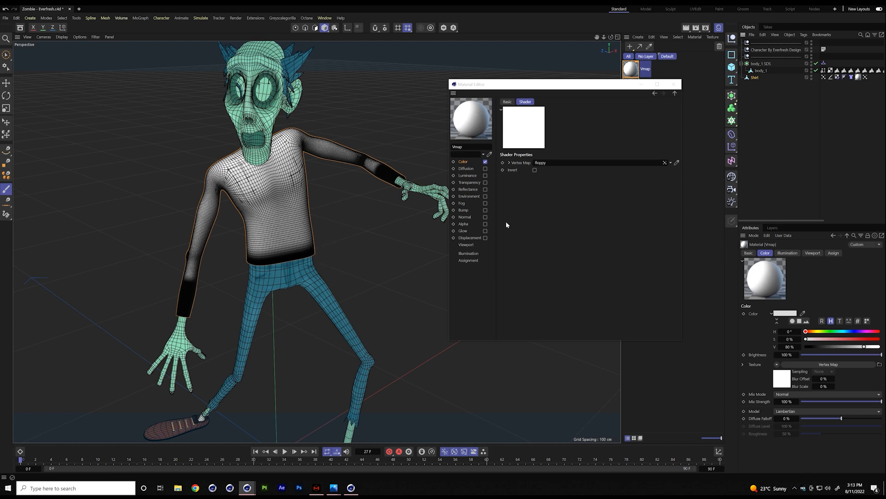
- Wrap the Vertex Map shader in a Colorizer in the Vmap material's Color channel and open the Colorizer's settings
left_click(462, 162)
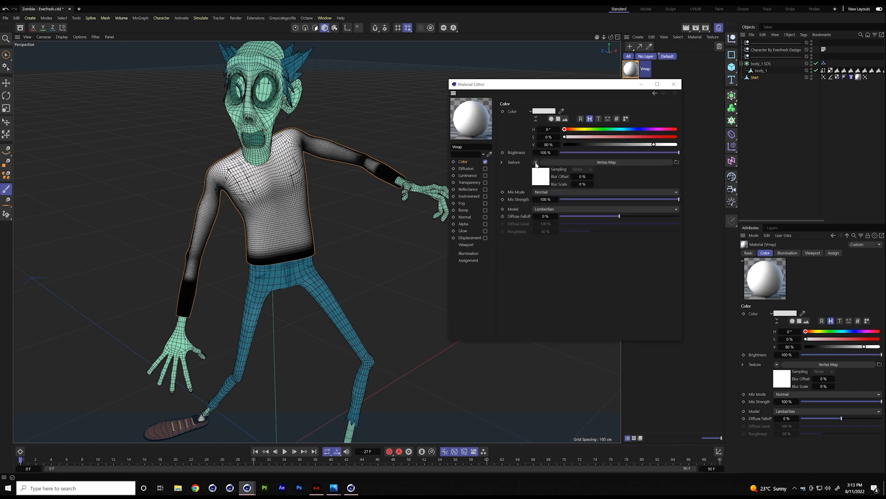
left_click(536, 163)
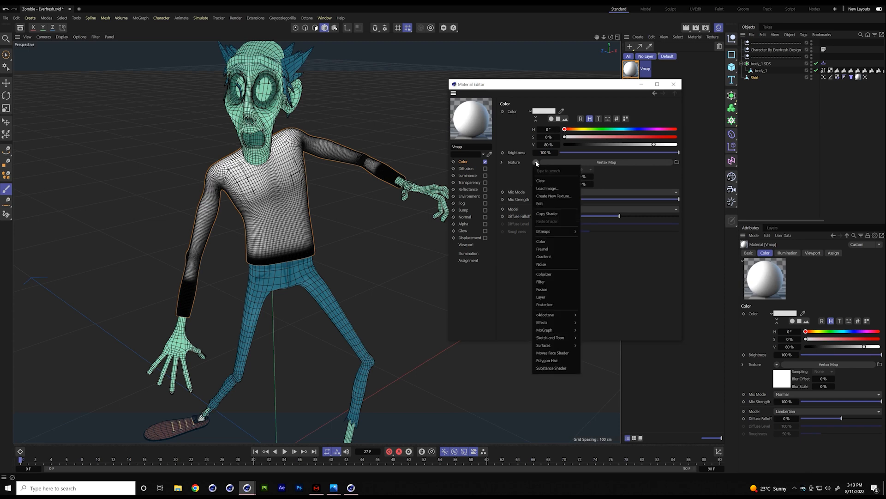
left_click(550, 274)
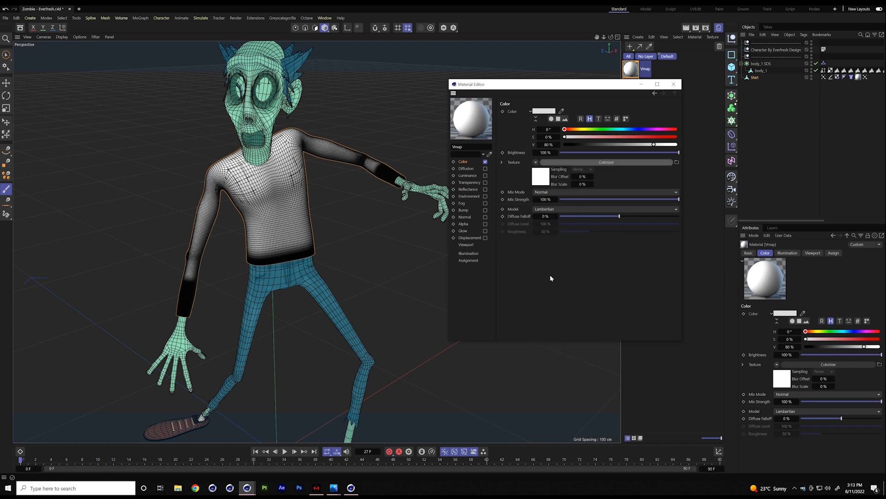
left_click(545, 163)
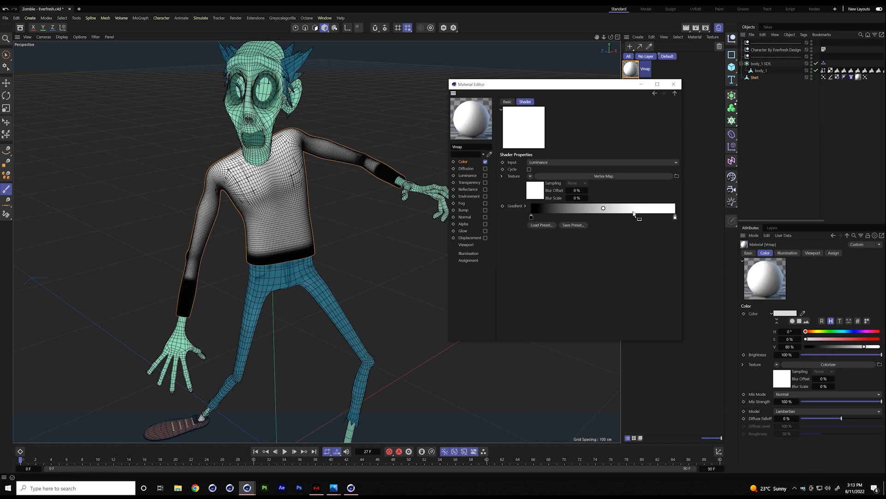
- Load the Rainbow 2 preset into the Colorizer gradient and close the Material Editor
left_click(676, 217)
left_click(540, 225)
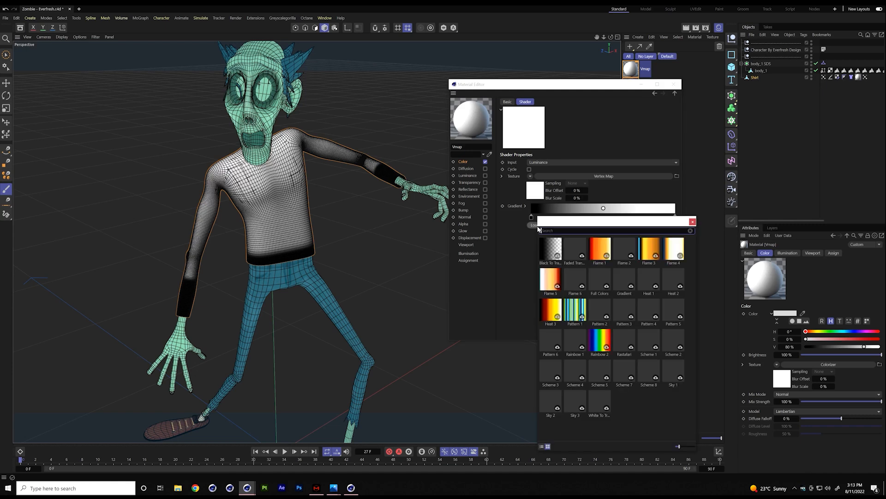
double_click(594, 336)
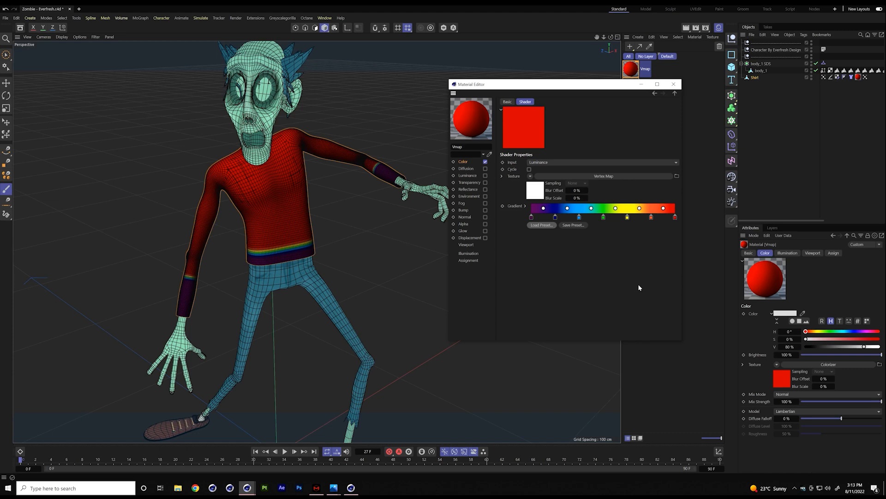
left_click(673, 84)
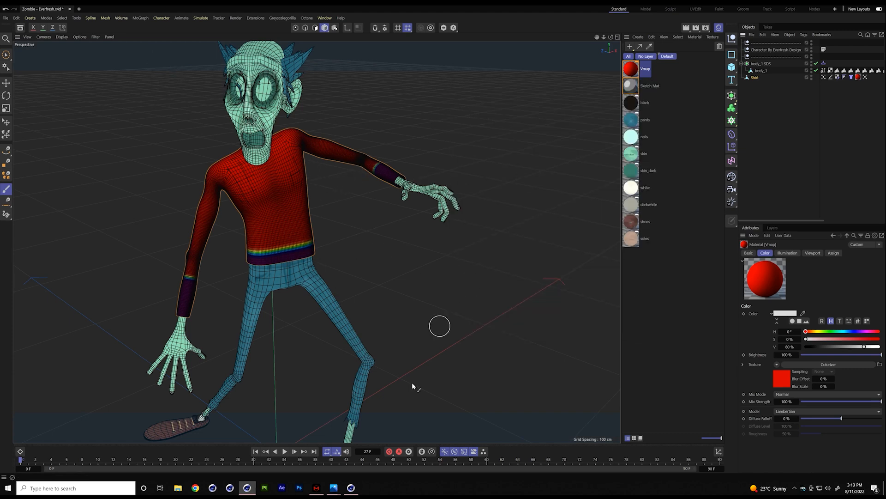
- Play the shirt simulation to check the cloth, and return to the start frame
left_click(285, 451)
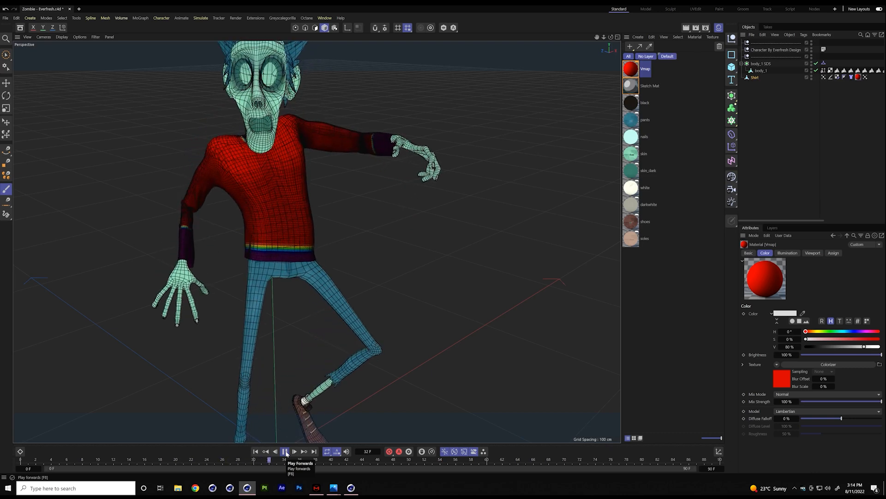
left_click(285, 452)
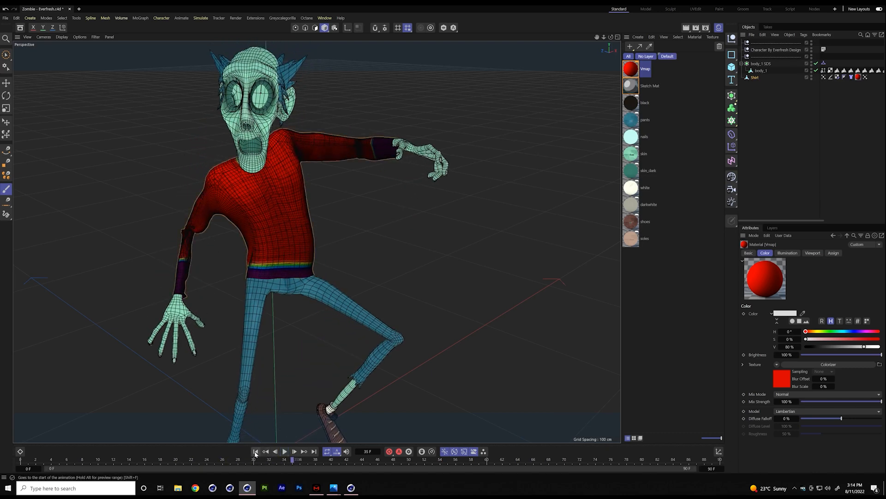
left_click(255, 452)
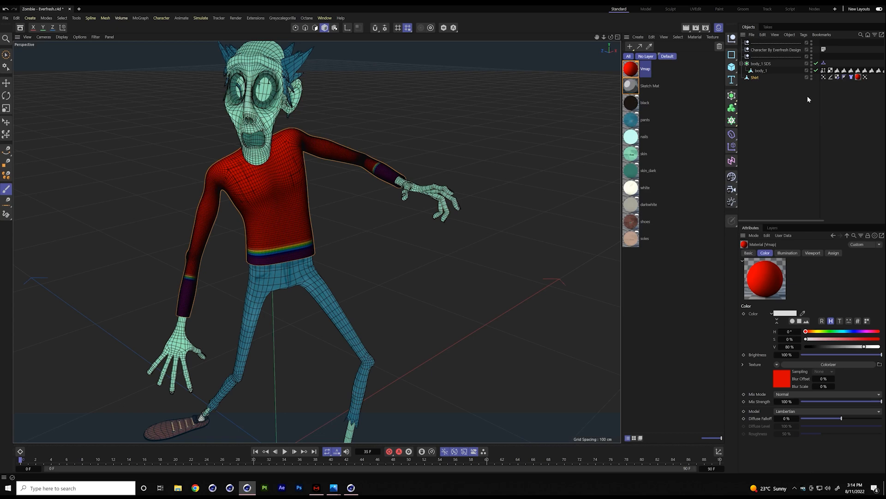
- Set the project's Simulation Substeps to 80 and play the simulation
left_click(789, 108)
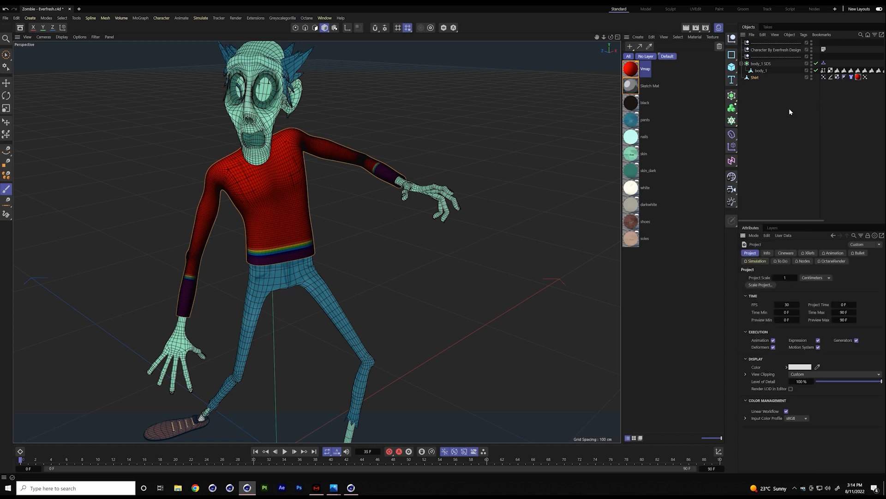
left_click(756, 261)
left_click(810, 309)
type("80")
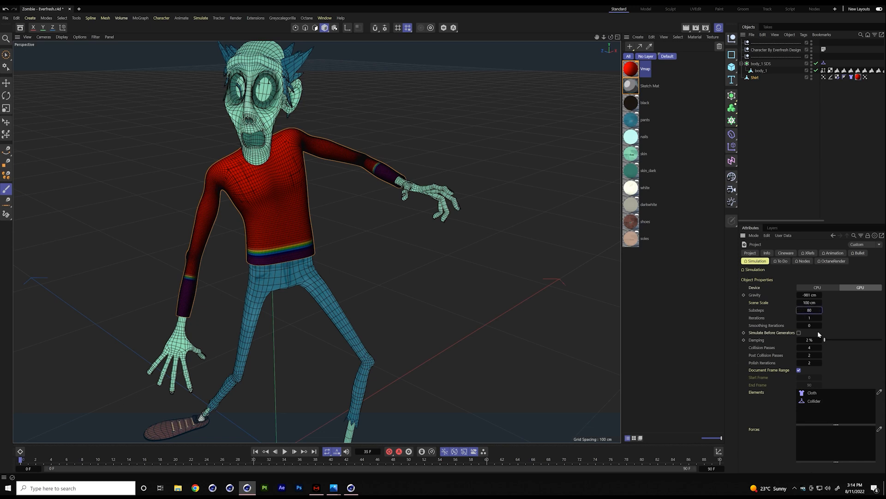
left_click(284, 452)
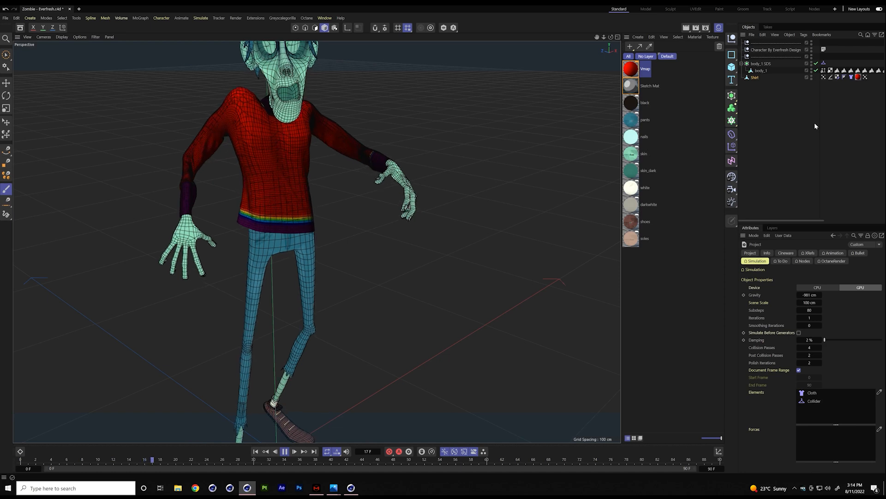
- Set both Bendiness and Stretchiness to 50 in the Shirt's Cloth tag
left_click(851, 76)
double_click(792, 269)
type("50")
key("Tab")
key("Tab")
type("50")
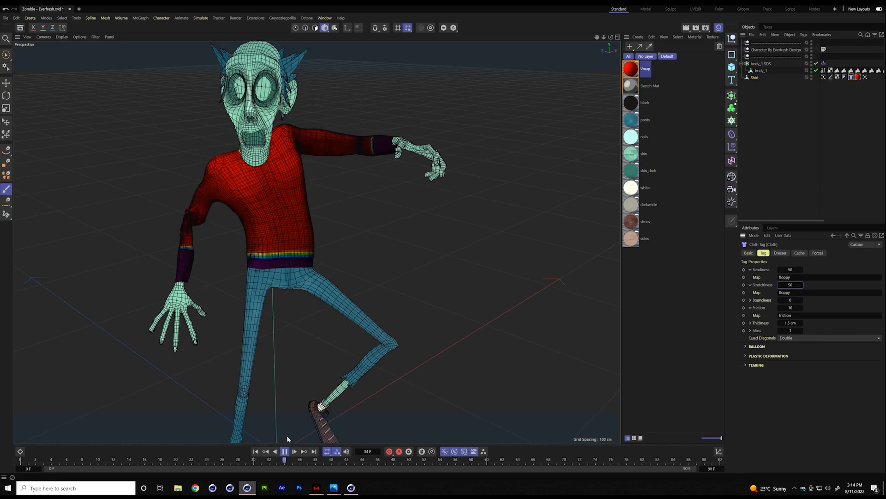
- Replay the simulation from the start to examine the shirt's drape, and rewind to the first frame
left_click(285, 454)
left_click(255, 452)
left_click(286, 452)
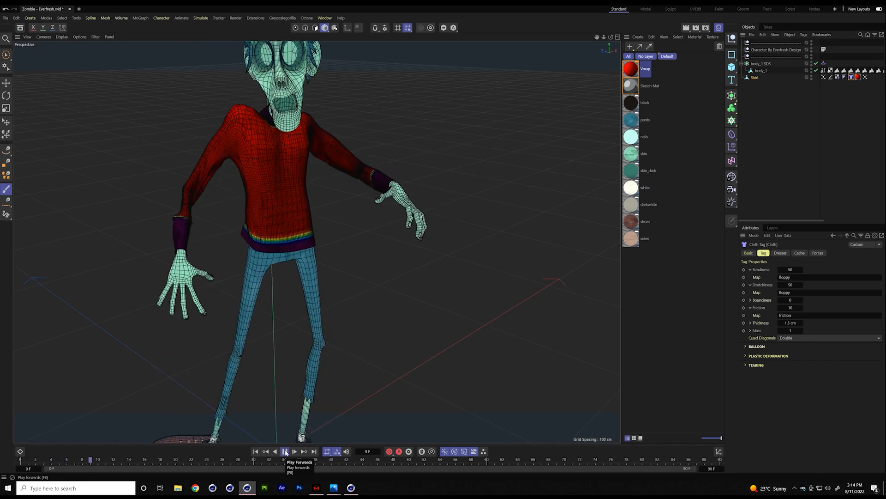
left_click(285, 451)
left_click(257, 452)
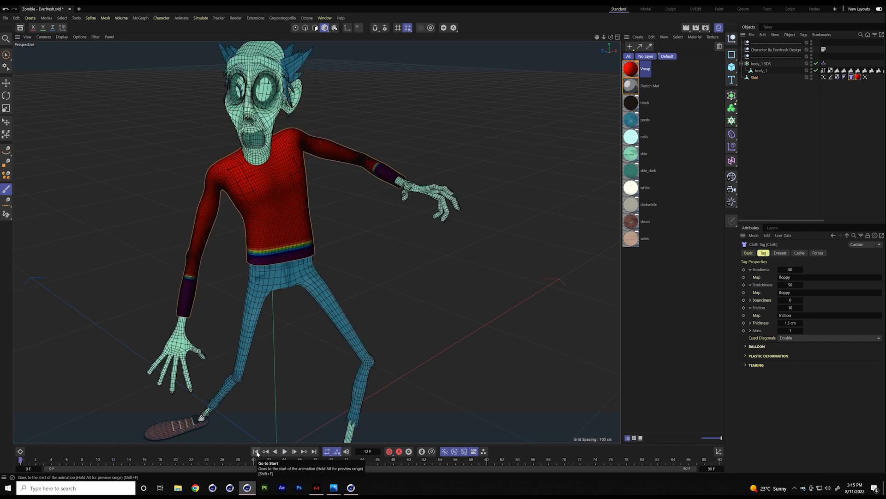
- Set both Bendiness and Stretchiness to 10 in the Shirt's Cloth tag
double_click(792, 270)
type("10")
key("Tab")
key("Tab")
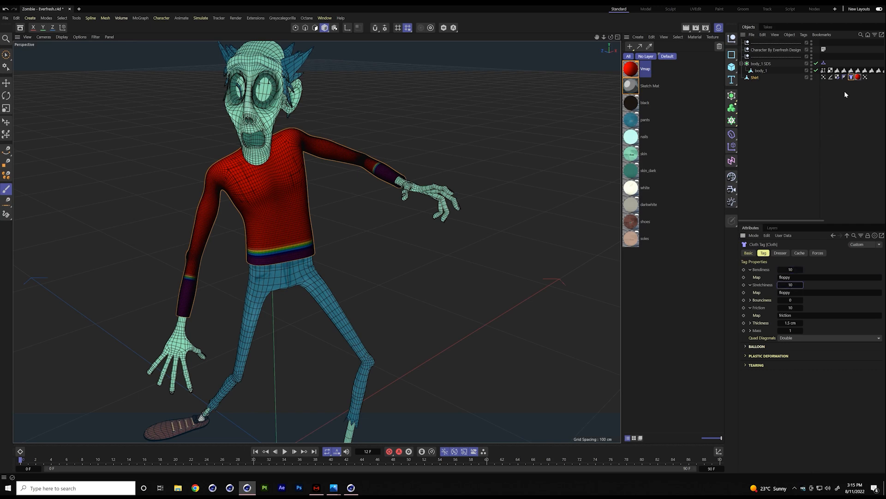
- Set the project's Simulation Substeps to 40, play the simulation briefly and return to the start frame
key("ctrl+d")
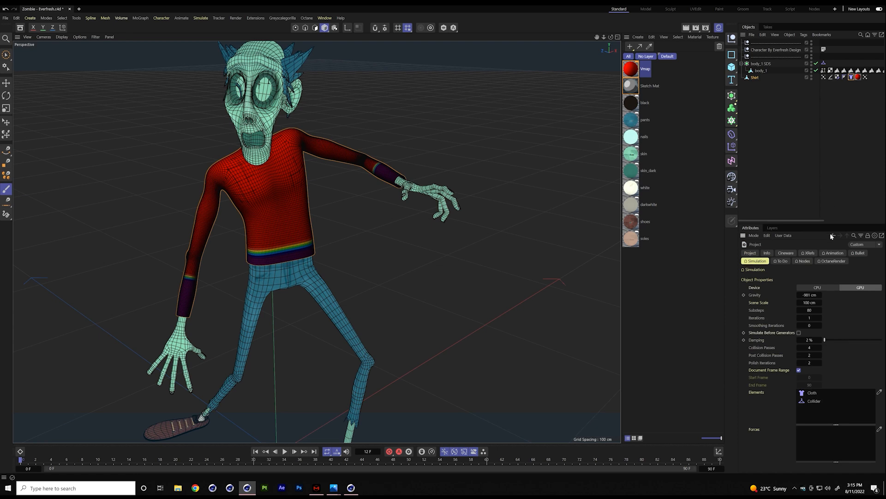
double_click(814, 310)
type("40")
left_click(284, 452)
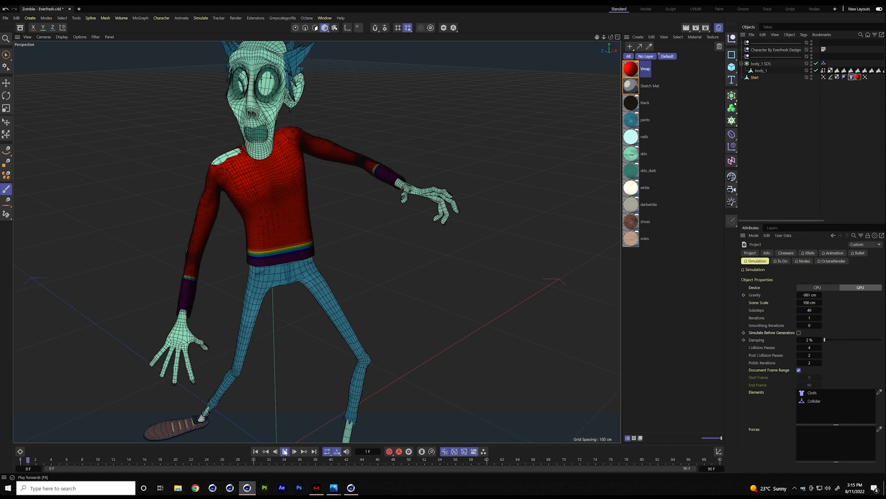
left_click(285, 452)
left_click(257, 452)
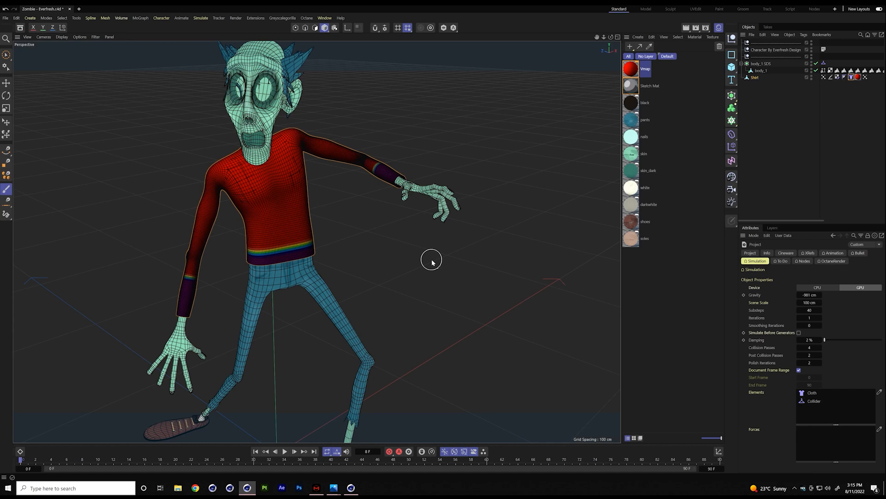
left_click(765, 97)
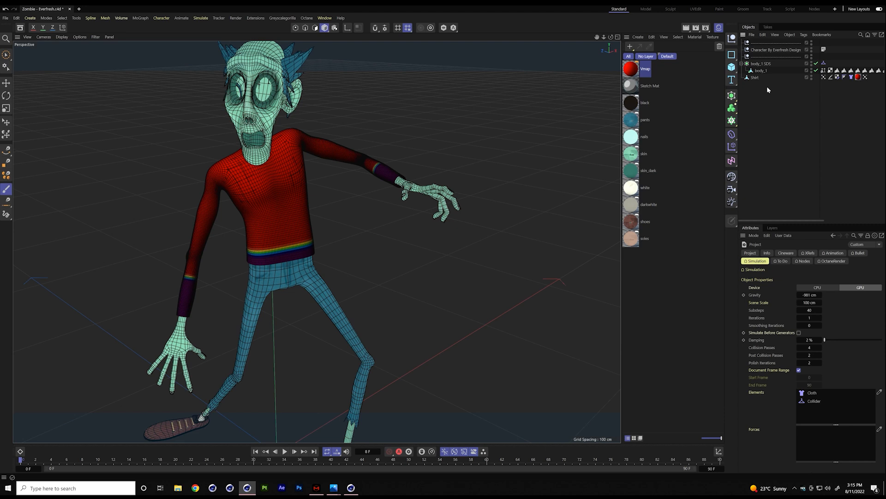
- Duplicate the Shirt object and delete all tags from the copy
left_click(764, 70)
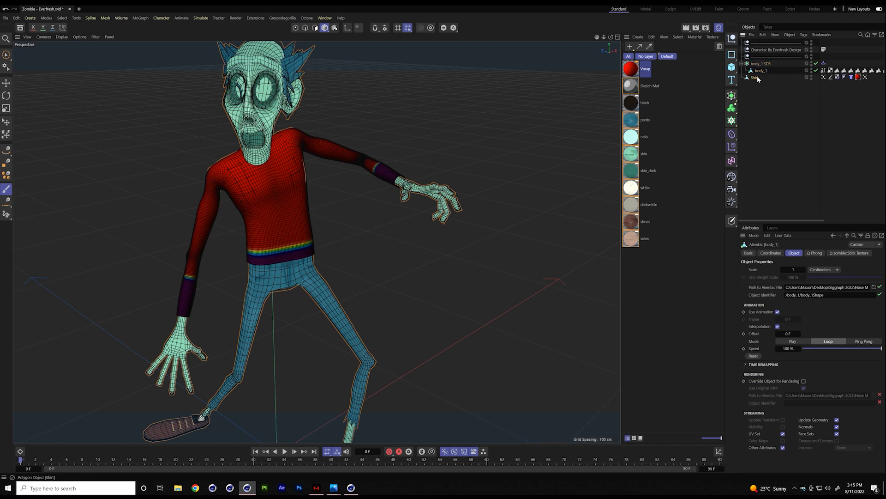
left_click(757, 77)
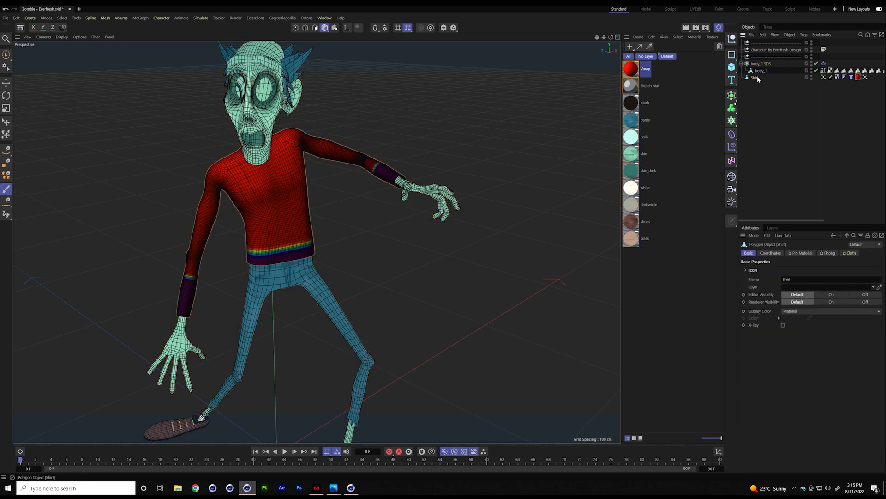
left_click(755, 109)
left_click_drag(757, 79, 754, 93)
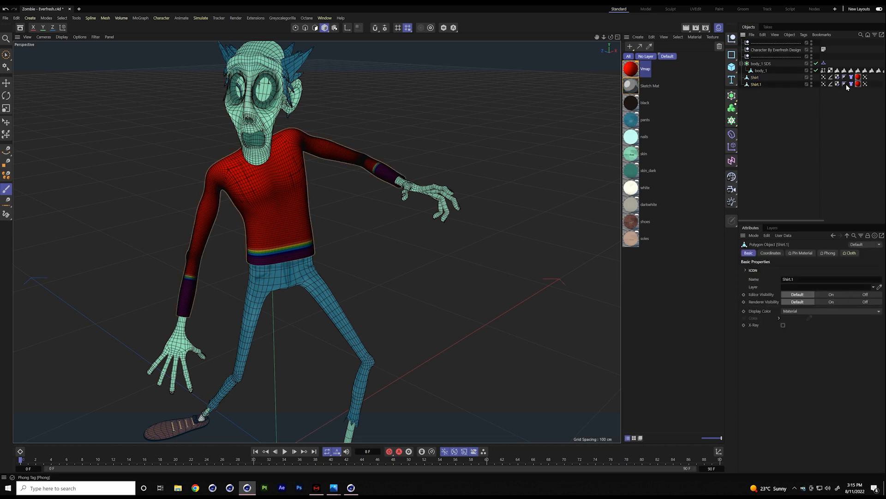
left_click(824, 84)
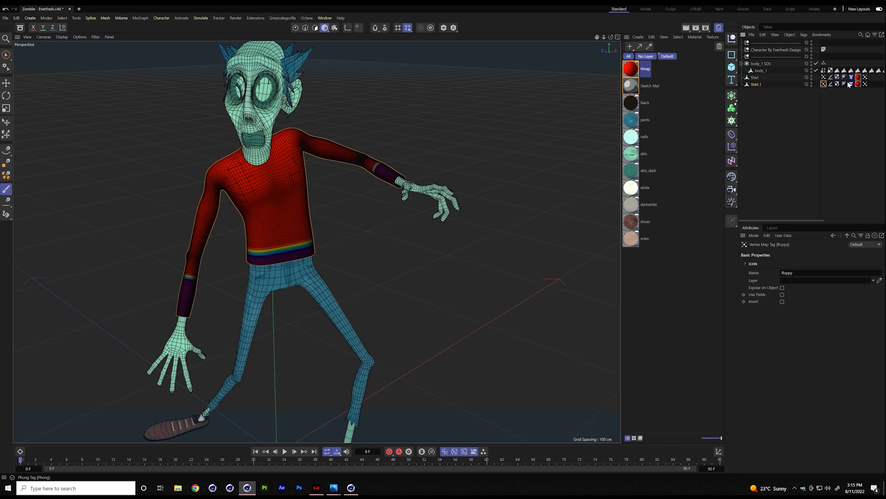
left_click(865, 84, "shift")
key("Delete")
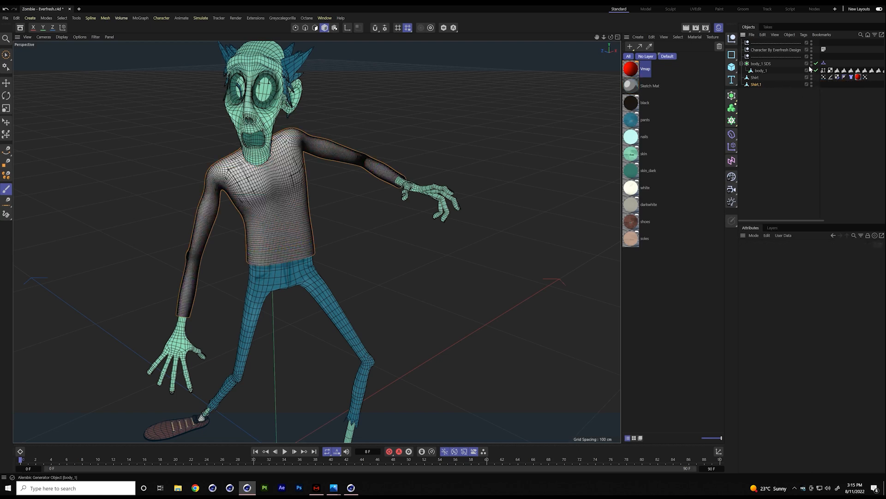
- Hide the body and the original Shirt, and nest the shirt copy under a new Remesh generator
left_click(812, 63)
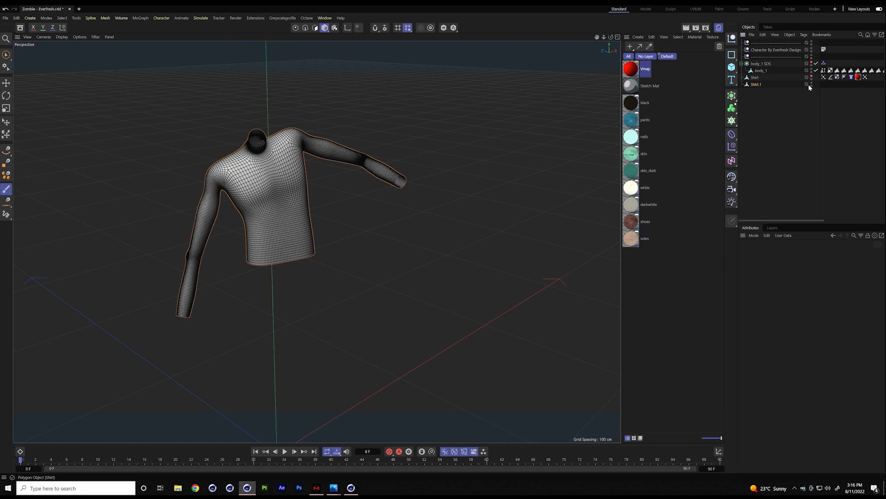
left_click(756, 84)
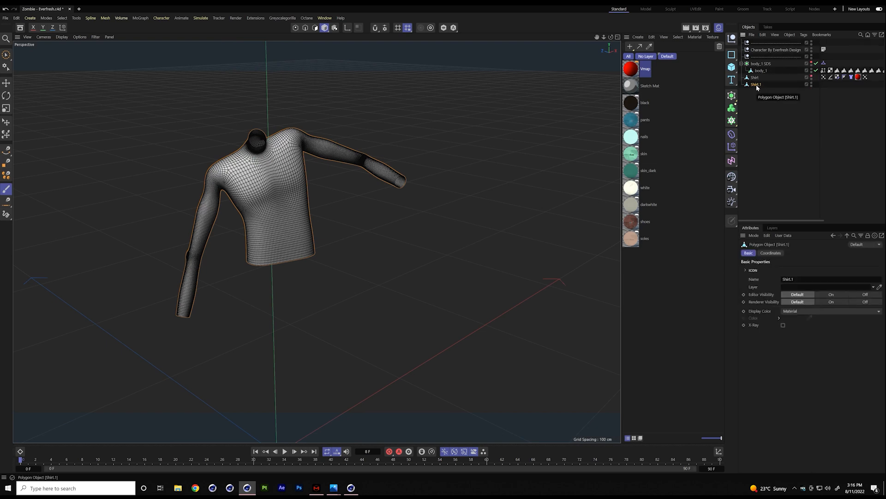
left_click(732, 96)
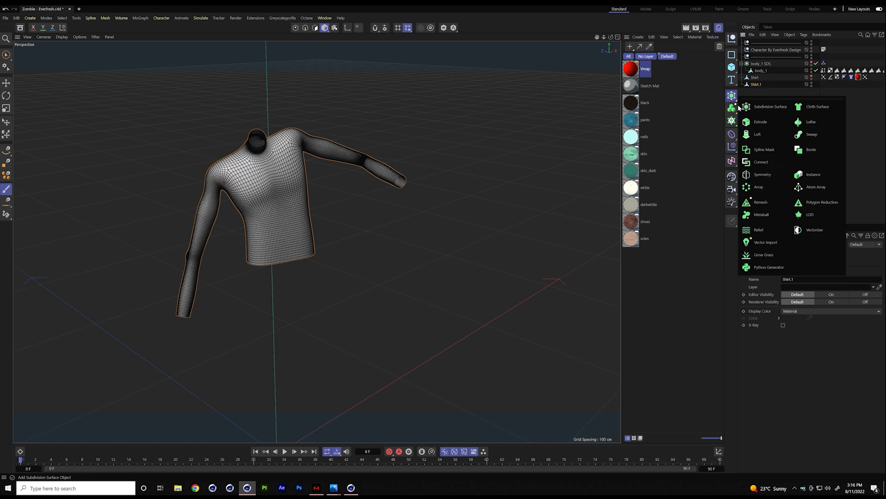
left_click(759, 202)
left_click_drag(757, 43, 758, 92)
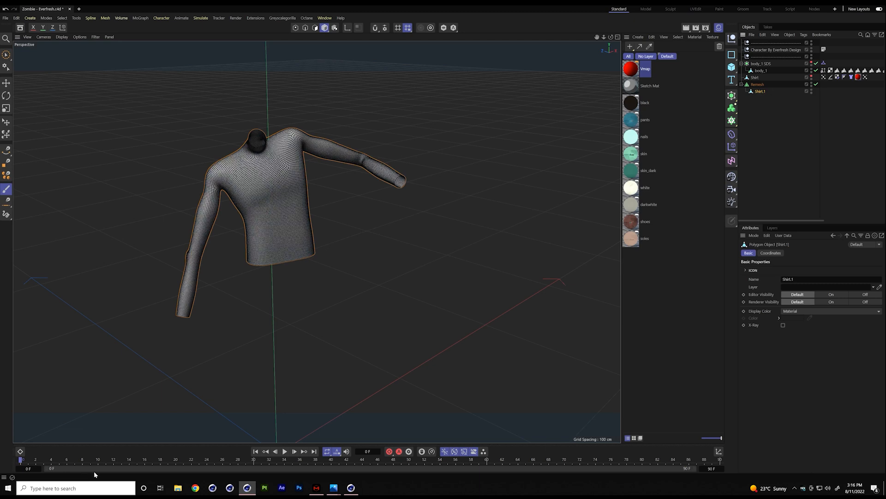
- Lower the Remesh generator's Mesh Density to 10 %
left_click(758, 84)
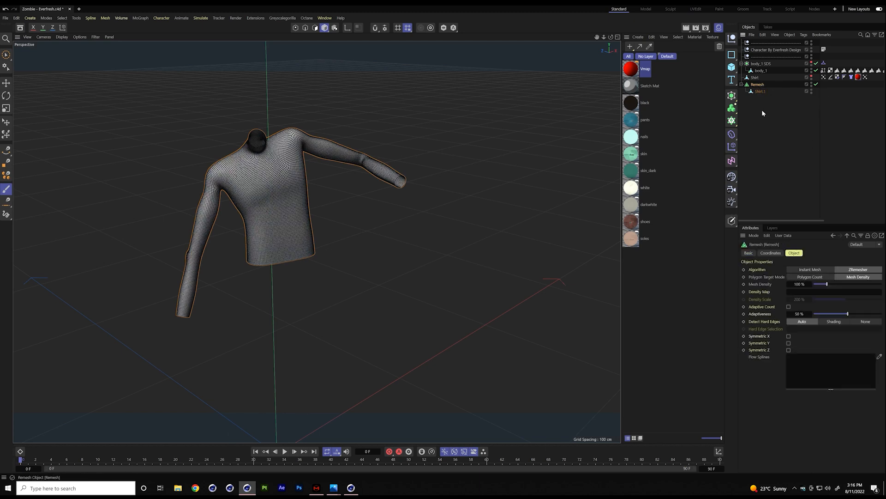
left_click(817, 283)
left_click_drag(817, 284, 815, 284)
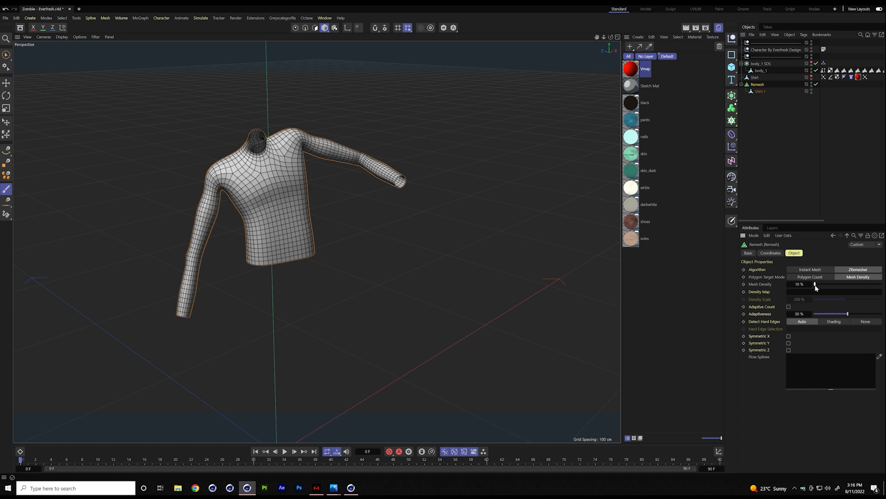
- Bake the Remesh with Current State to Object, pull the resulting shirt mesh out of its group, and delete the generator and leftover null
right_click(766, 84)
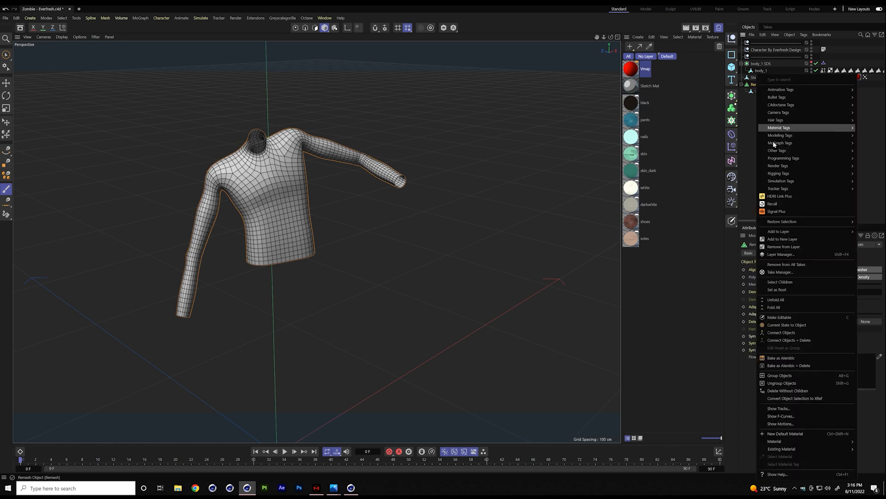
left_click(807, 323)
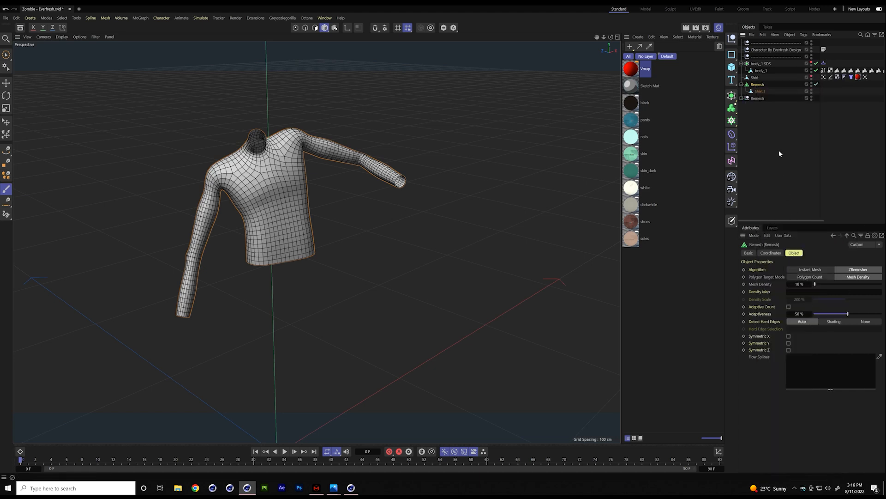
left_click(742, 98)
left_click_drag(758, 105, 764, 122)
left_click(757, 85)
left_click(759, 99, "shift")
key("Delete")
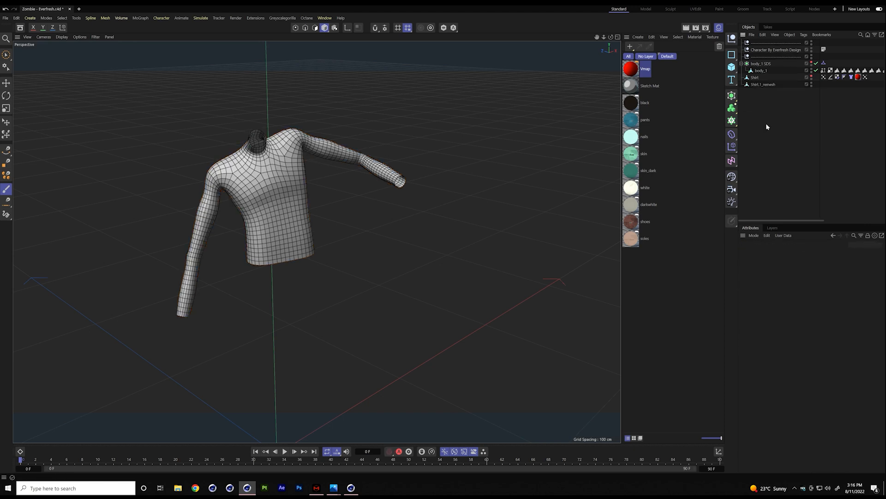
- Unhide the original Shirt and push all polygons of the remeshed shirt outward about 0.63 cm with Normal Move
left_click(811, 75)
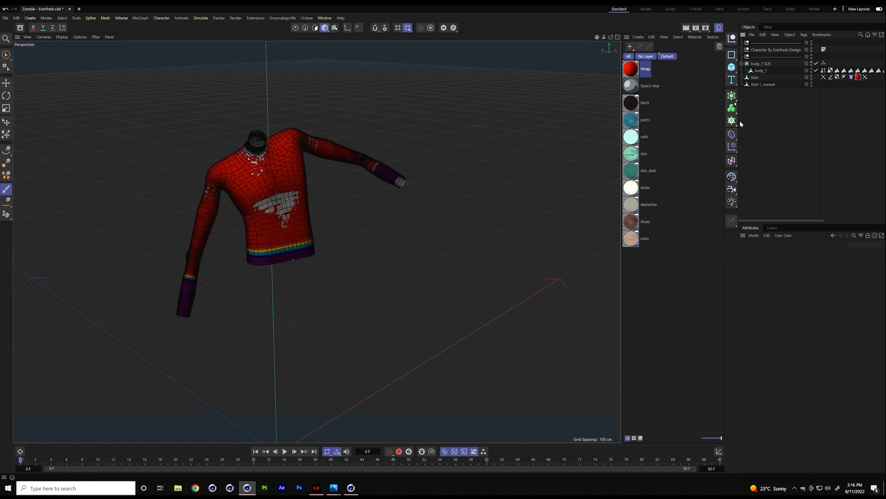
left_click(757, 85)
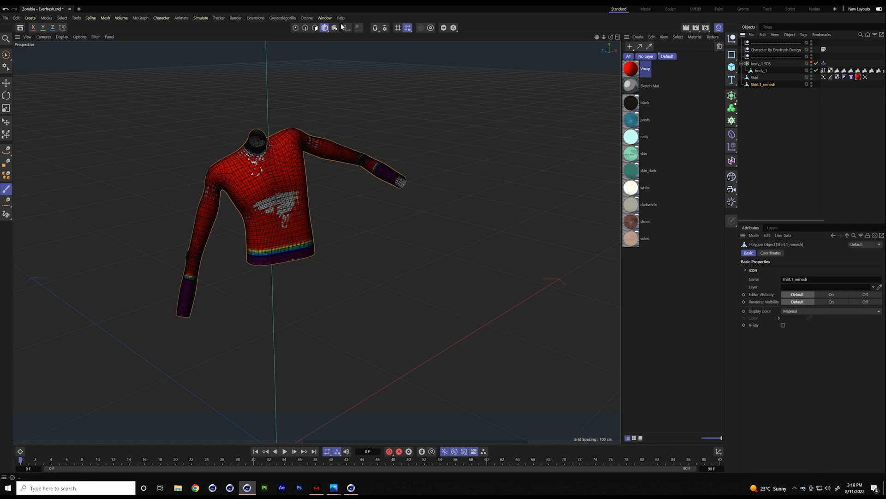
left_click(315, 28)
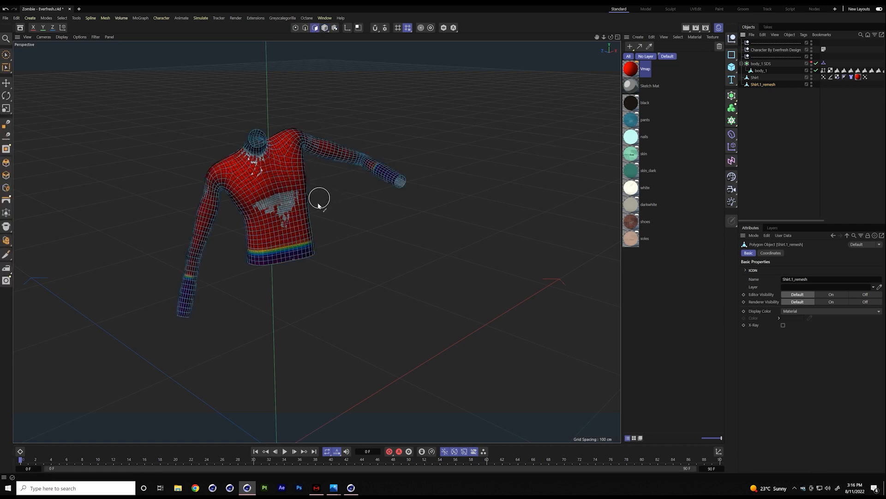
right_click(364, 215)
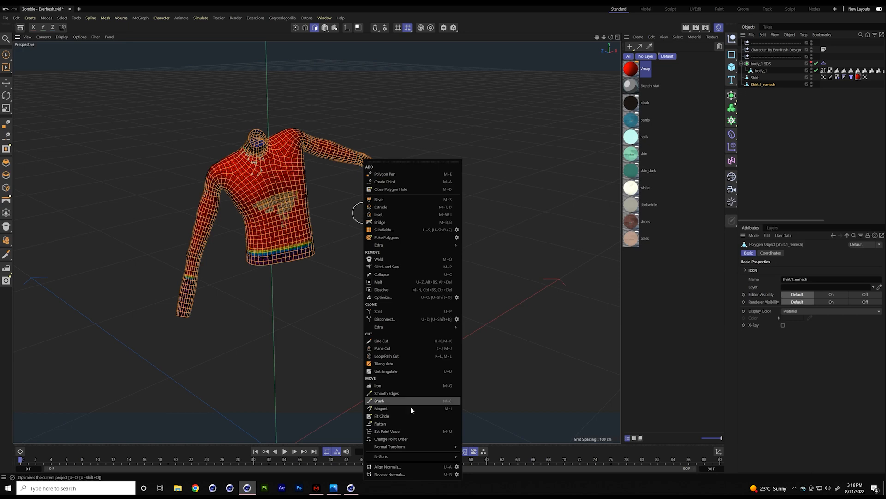
mouse_move(411, 447)
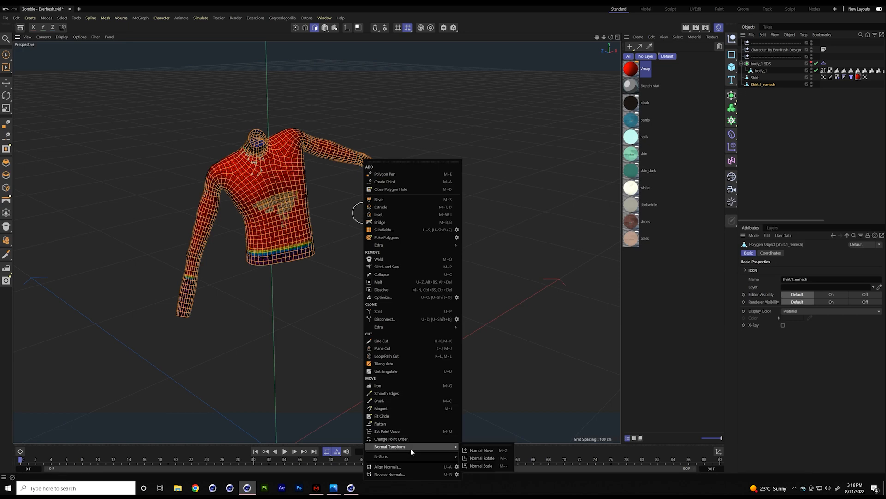
left_click(492, 451)
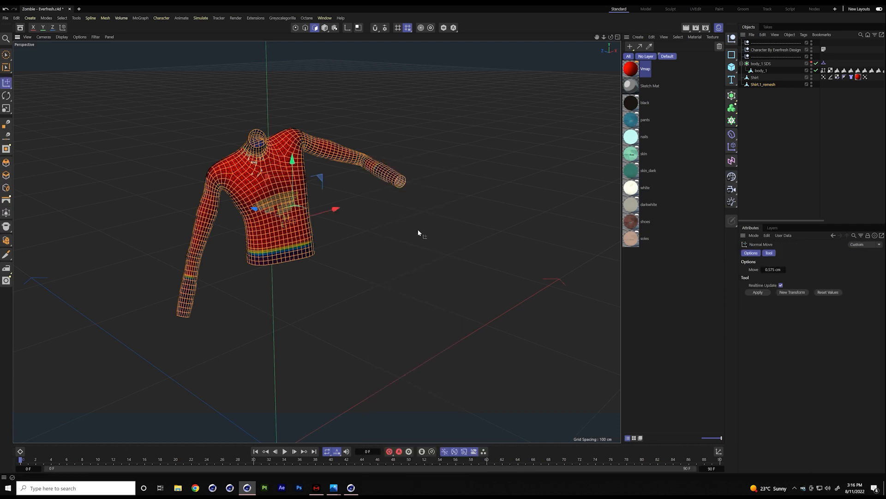
left_click_drag(414, 245, 413, 243)
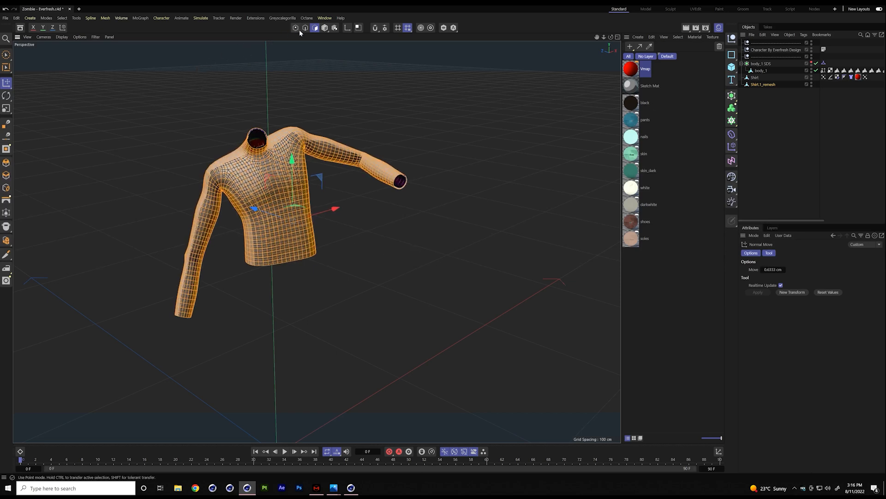
- Loop-select the polygon rings around the base of the neck and both upper sleeves of the remeshed shirt
key("u")
key("l")
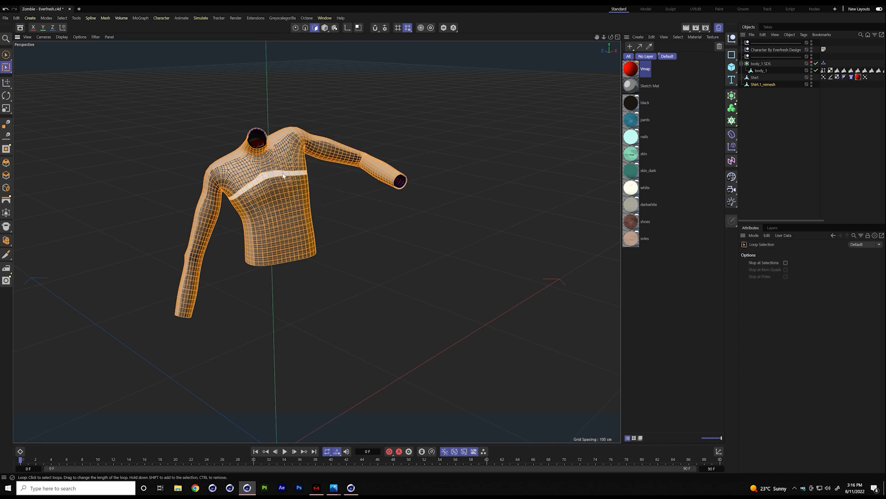
right_click_drag(257, 160, 371, 138, "alt")
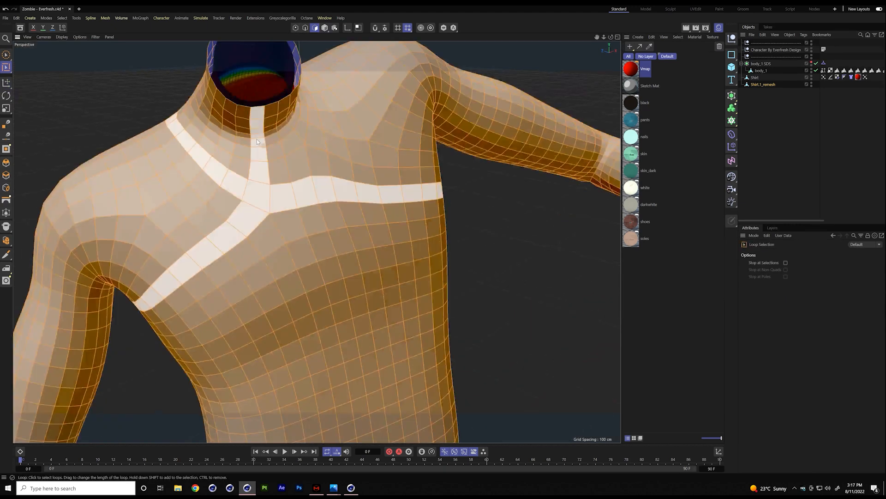
left_click(249, 141)
scroll(139, 252, "down", 6)
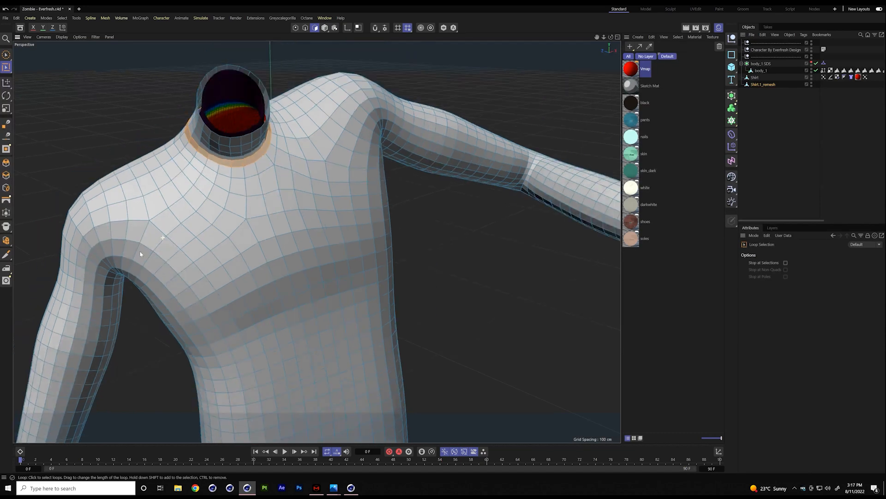
middle_click_drag(143, 272, 195, 146, "alt")
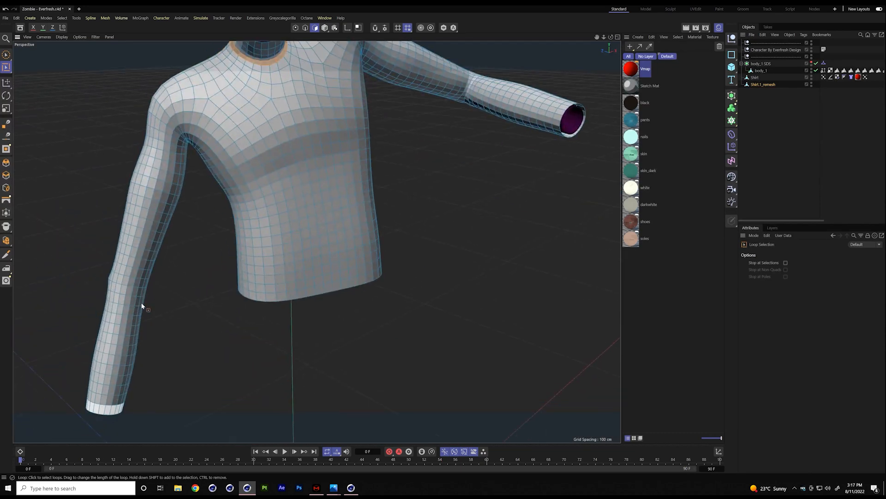
left_click(146, 244, "shift")
left_click(441, 76, "shift")
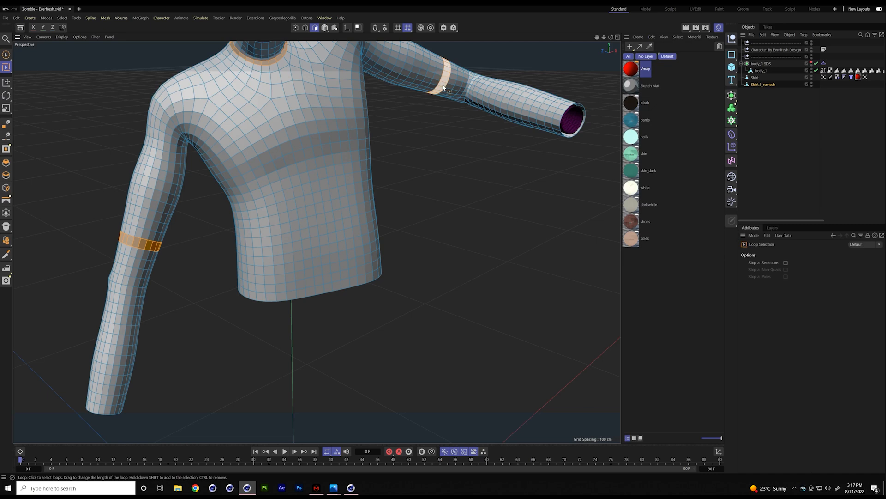
- Fill-select the torso between the loops, invert the selection and delete the collar and lower sleeves to form a T-shirt
left_click(62, 18)
left_click(82, 106)
left_click(213, 121)
left_click(62, 18)
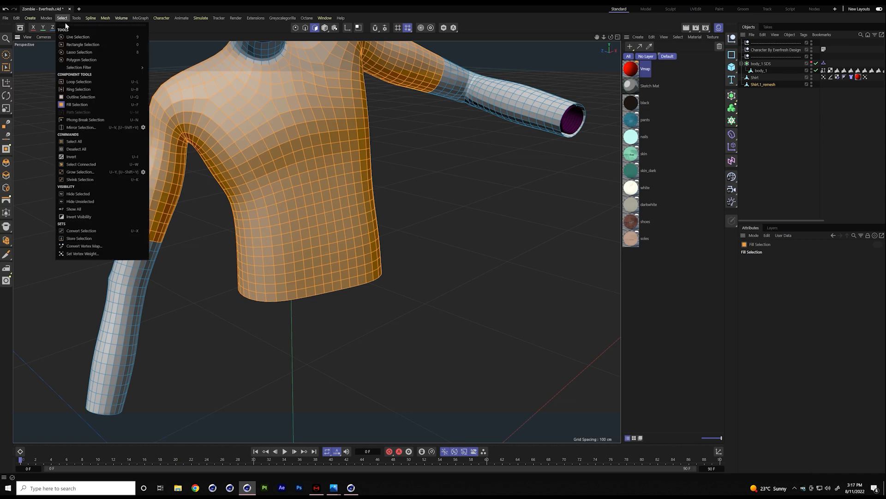
left_click(93, 159)
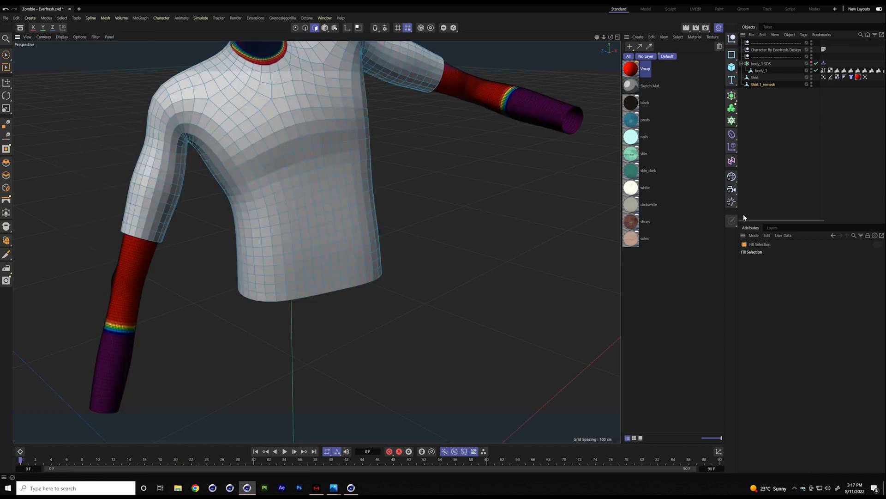
left_click(777, 131)
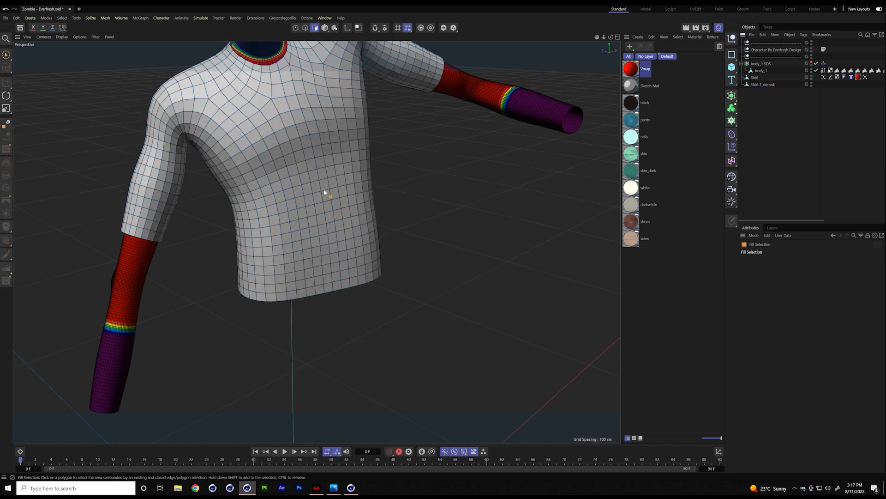
- Unhide the zombie body and add a simulation Cloth tag to the remeshed T-shirt
scroll(323, 189, "down", 5)
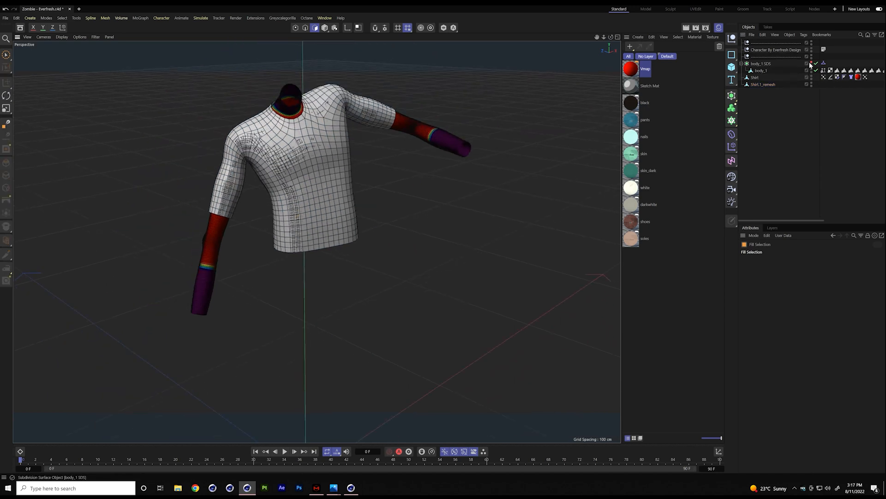
left_click(811, 62)
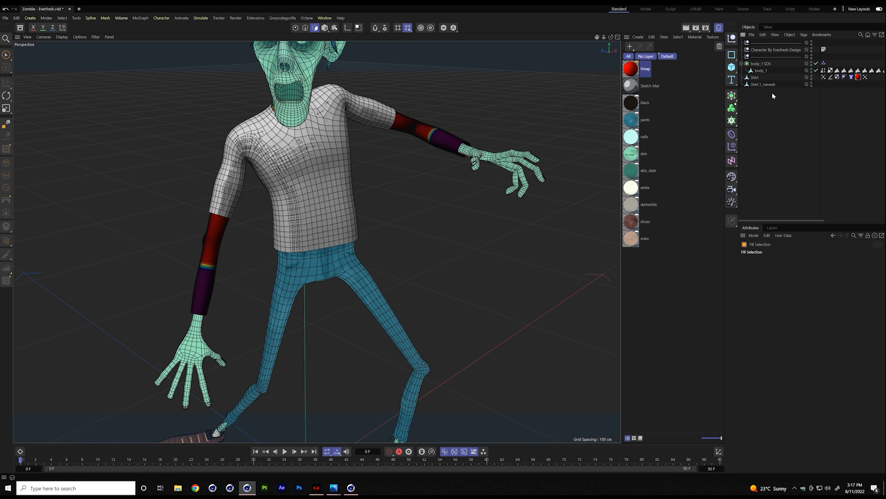
left_click(760, 84)
right_click(761, 84)
mouse_move(793, 175)
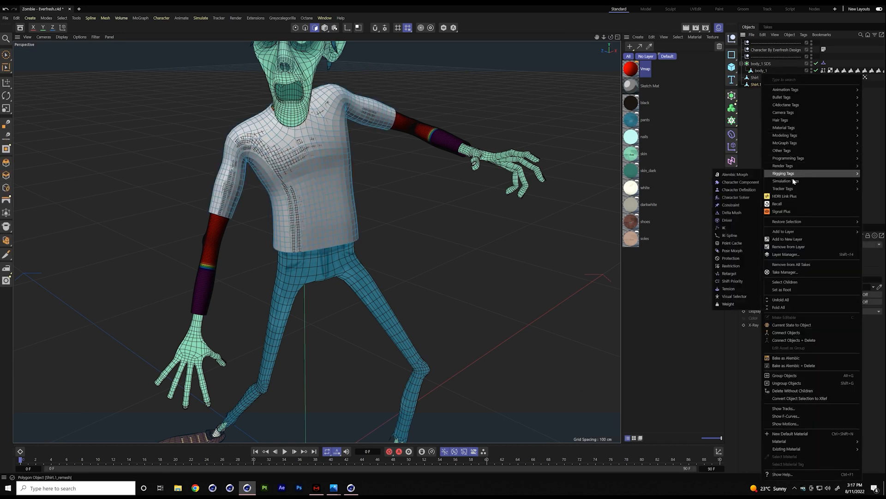
left_click(753, 184)
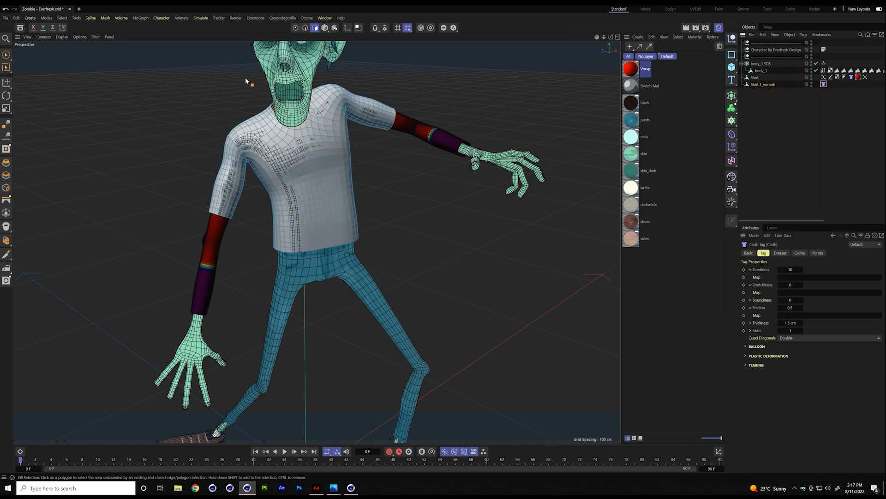
- Return to model mode, play the simulation to check how the T-shirt layer drapes, and rewind to the first frame
left_click(325, 27)
left_click(284, 451)
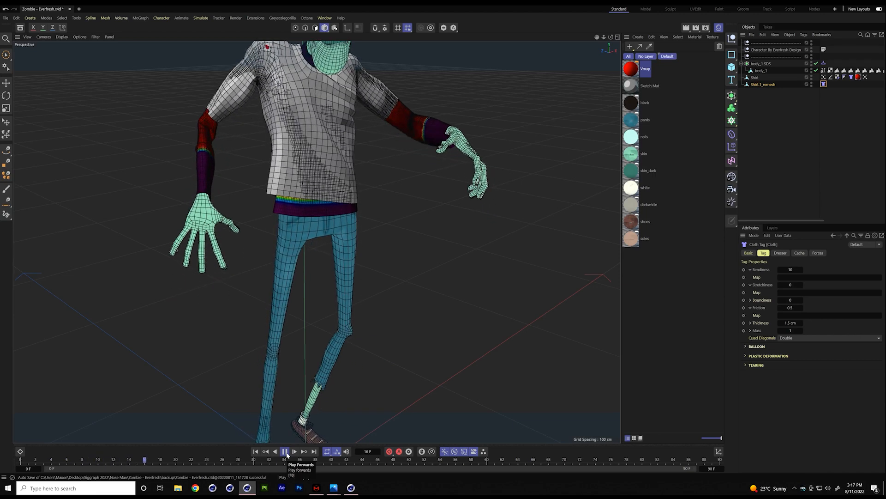
left_click(285, 453)
left_click(255, 452)
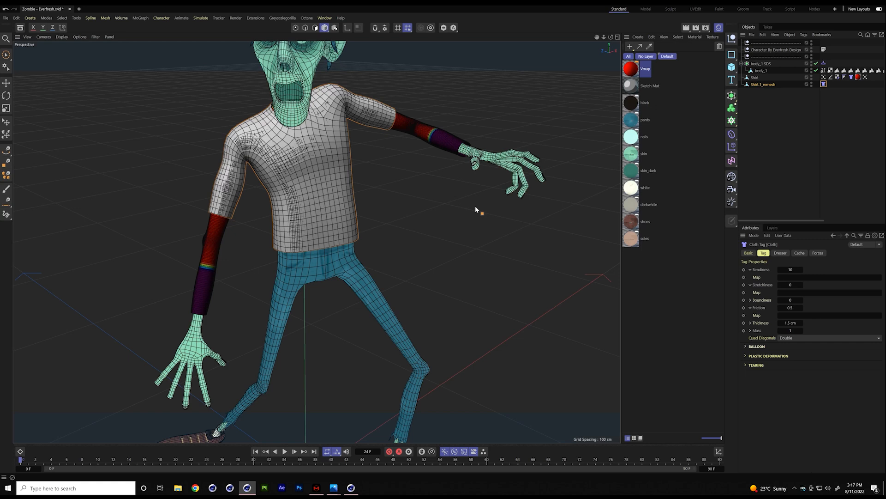
- Add a Circle spline with a 10 cm radius
left_click(734, 60)
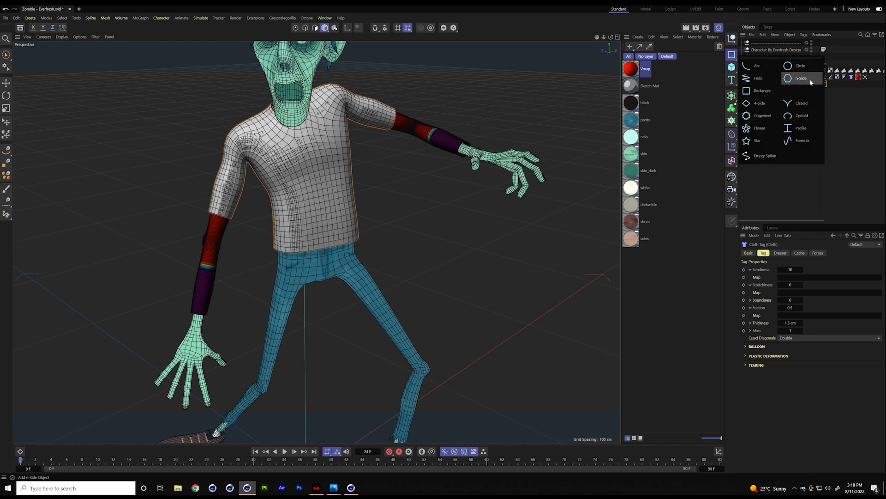
left_click(800, 66)
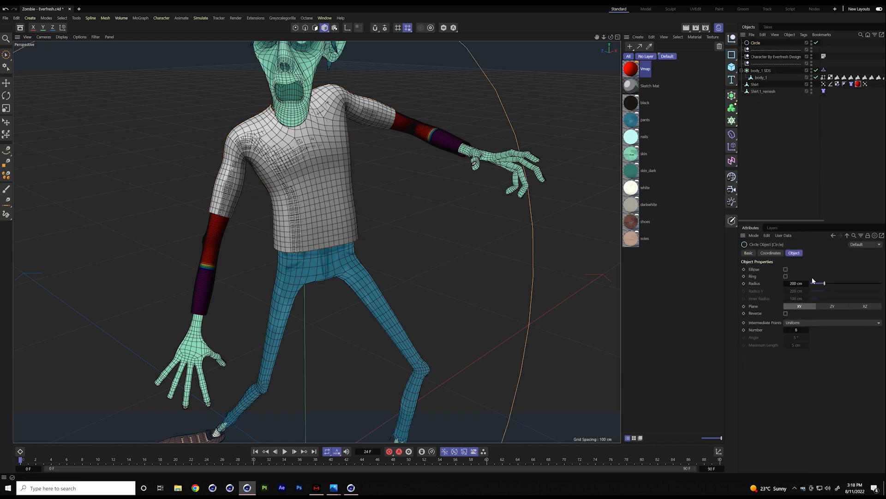
left_click_drag(797, 283, 783, 273)
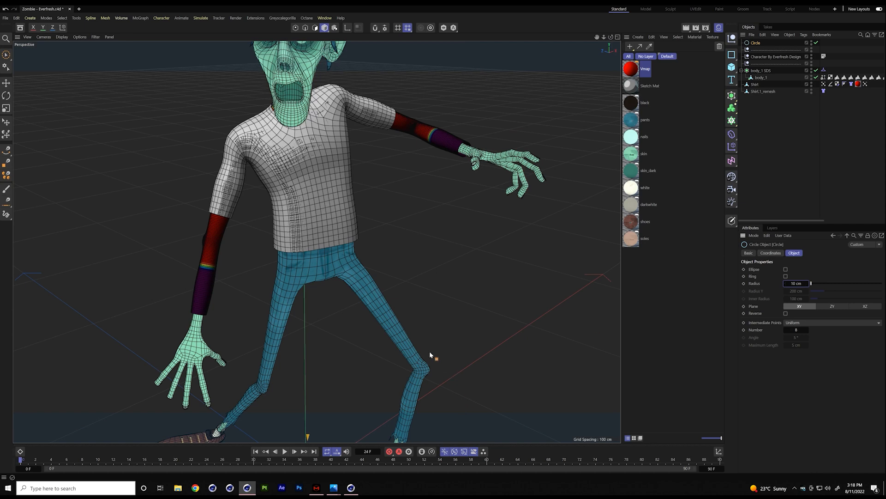
- Move the circle up to the zombie's raised forearm at the sleeve cuff, and turn snapping off
key("e")
left_click_drag(349, 398, 445, 123)
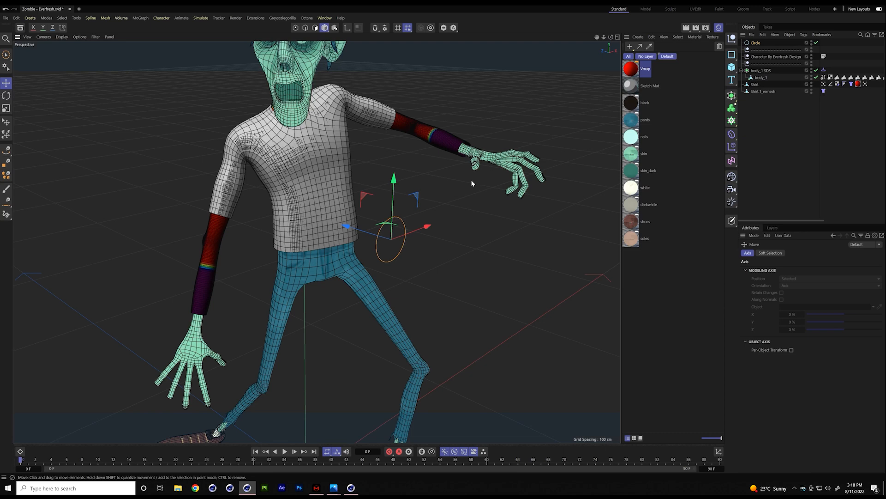
key("shift+s")
left_click_drag(437, 185, 457, 147)
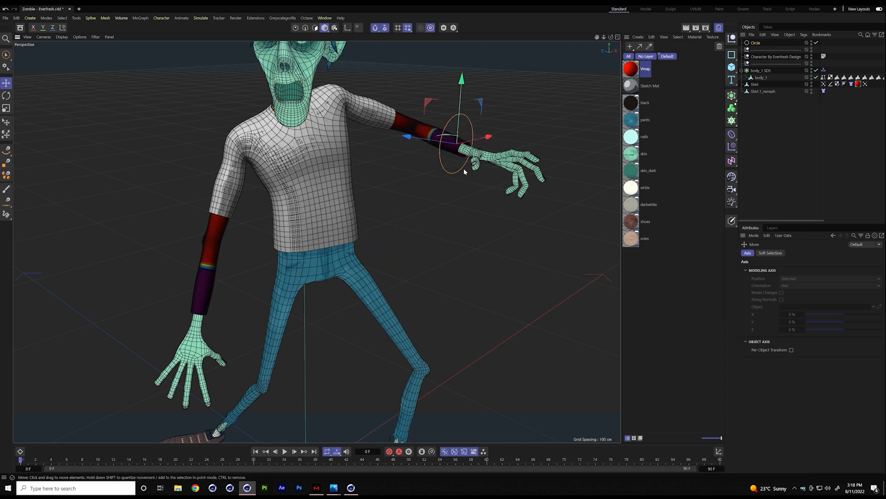
right_click_drag(451, 146, 554, 151, "alt")
left_click_drag(554, 151, 441, 173, "alt")
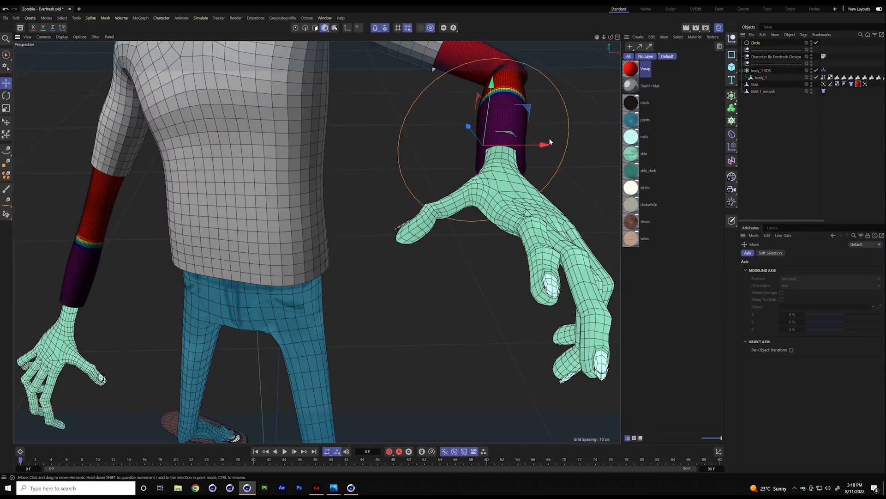
left_click_drag(547, 146, 570, 144)
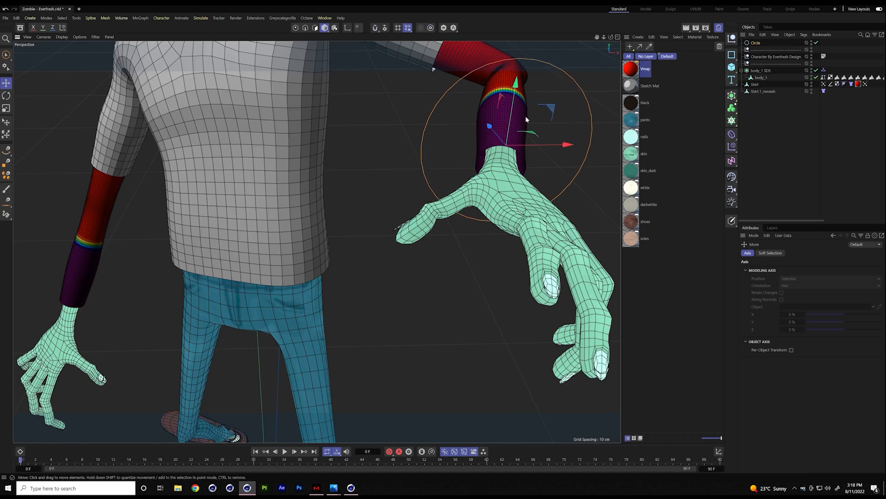
key("shift+s")
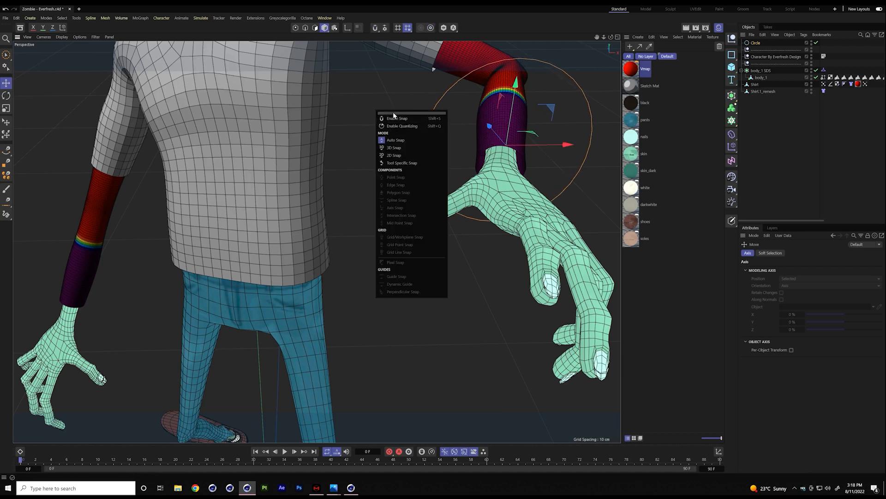
left_click_drag(397, 104, 70, 74)
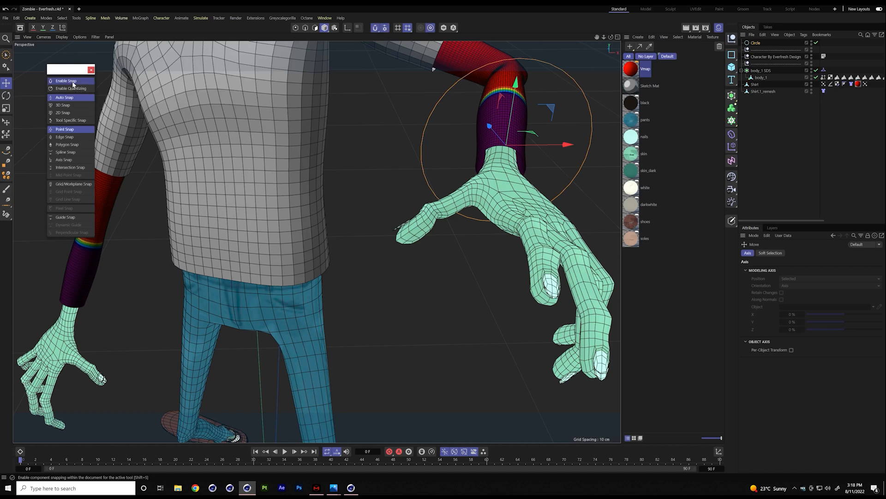
left_click(91, 70)
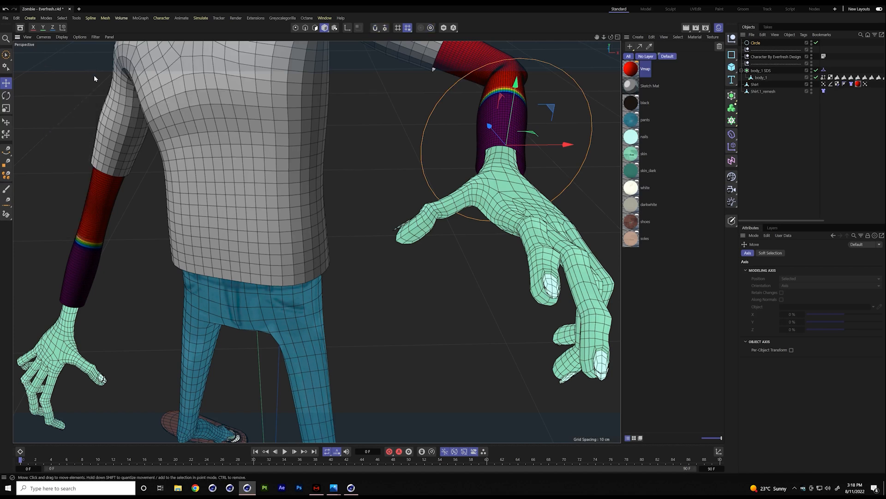
- Scale the circle down and rotate it so it rings the sleeve cuff at the wrist
key("t")
left_click_drag(529, 209, 478, 197)
left_click_drag(496, 136, 550, 144, "alt")
key("r")
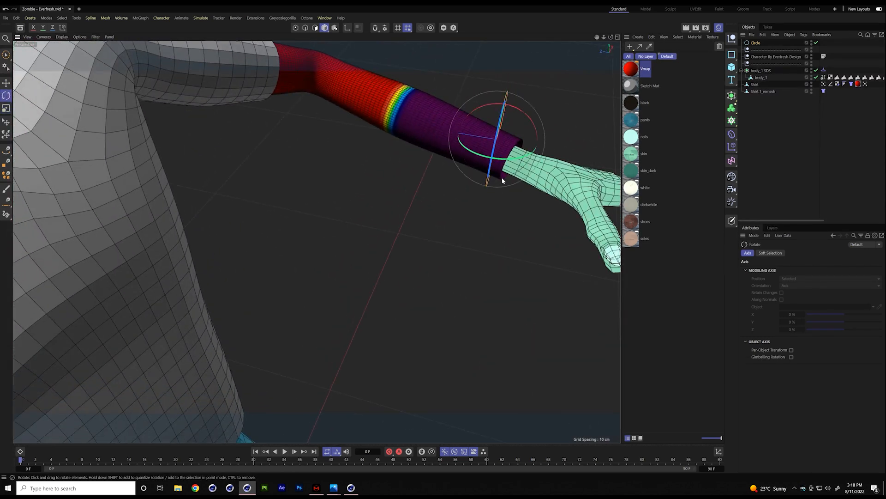
left_click_drag(514, 186, 441, 145)
- Reorder the circle below the remeshed shirt in the object hierarchy and add a simulation Rope tag to it
key("e")
left_click_drag(756, 43, 757, 94)
right_click(757, 91)
mouse_move(785, 182)
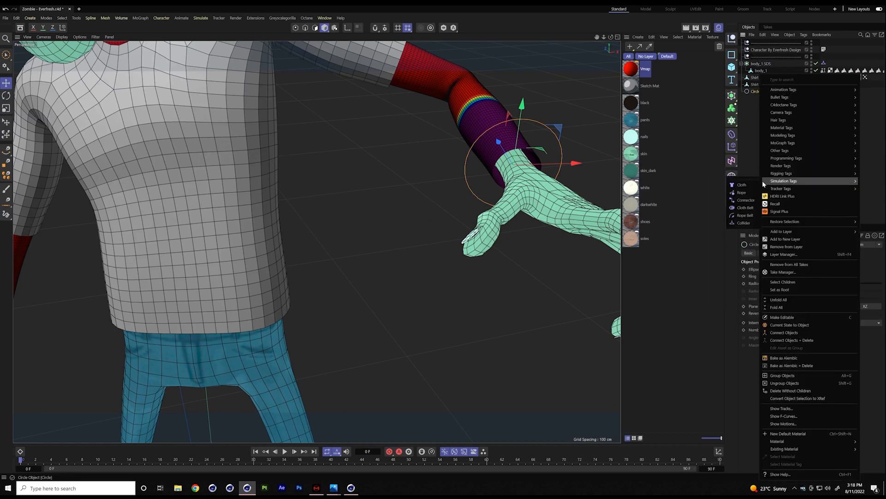
left_click(744, 192)
- Play the simulation to check how the rope circle falls around the wrist, and rewind to the first frame
left_click(284, 452)
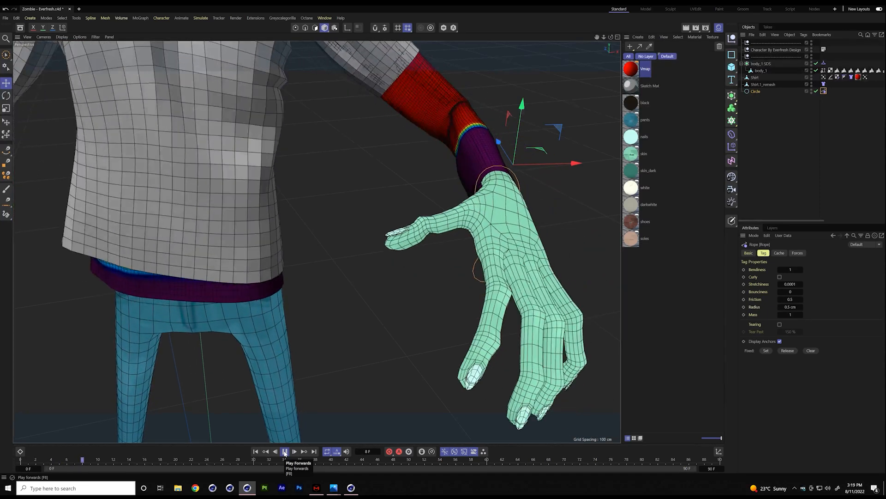
left_click(285, 452)
left_click(255, 452)
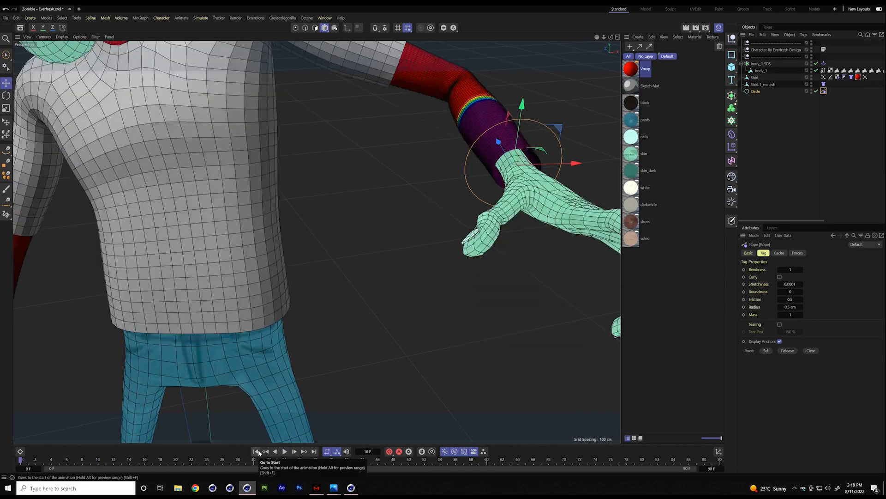
- Scale the circle down to a radius of about 4 cm for a tighter fit around the cuff
key("t")
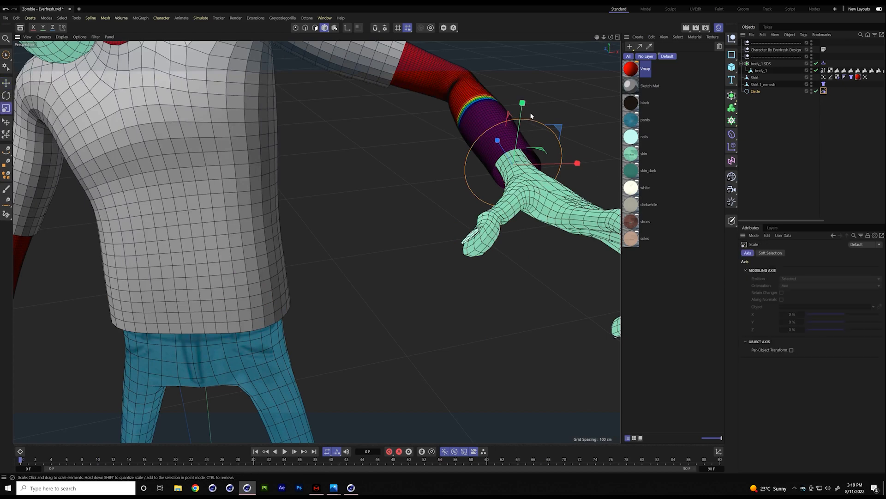
left_click_drag(560, 102, 523, 151)
left_click(731, 121)
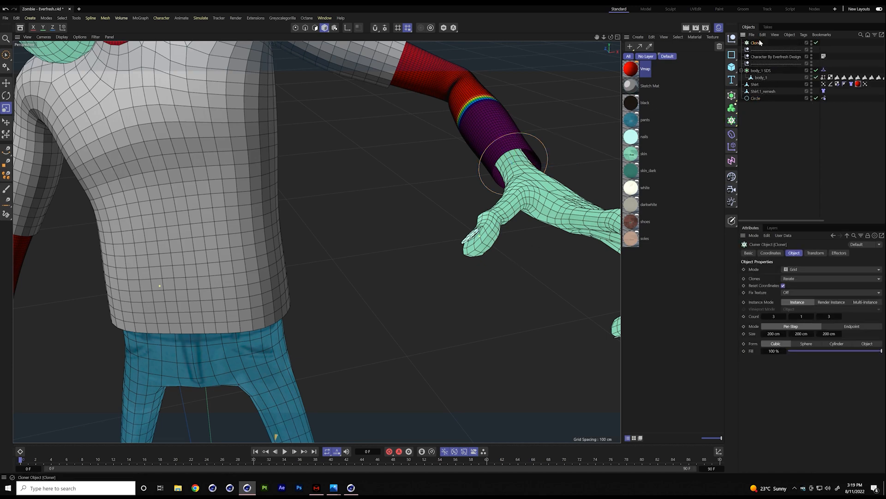
key("Delete")
- Nest the circle in a new Cloner set to Linear mode with a count of 5
left_click(755, 91)
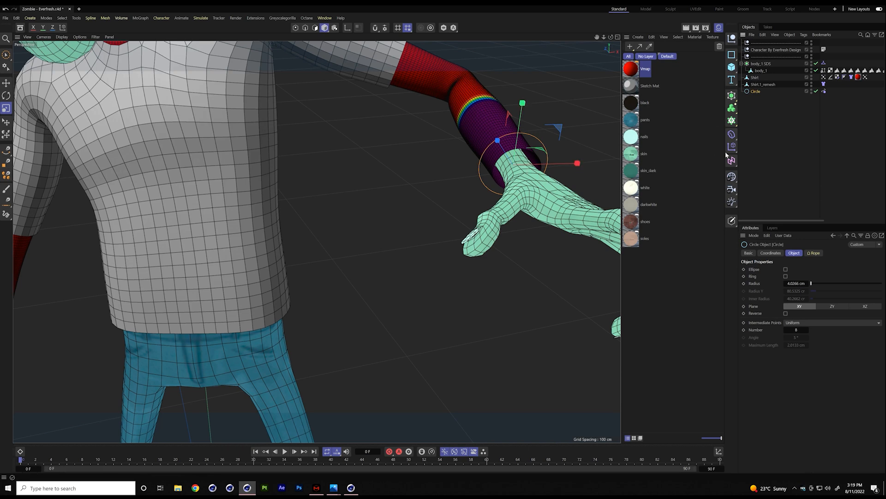
left_click(731, 121, "alt")
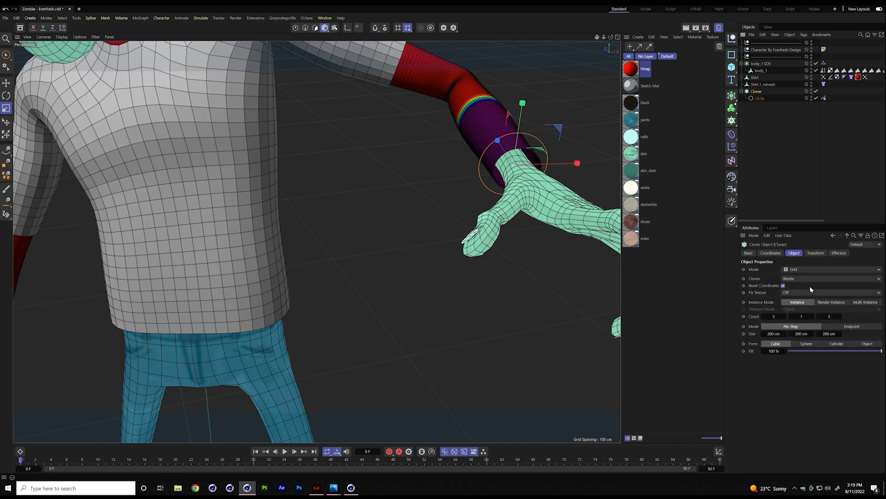
left_click(794, 270)
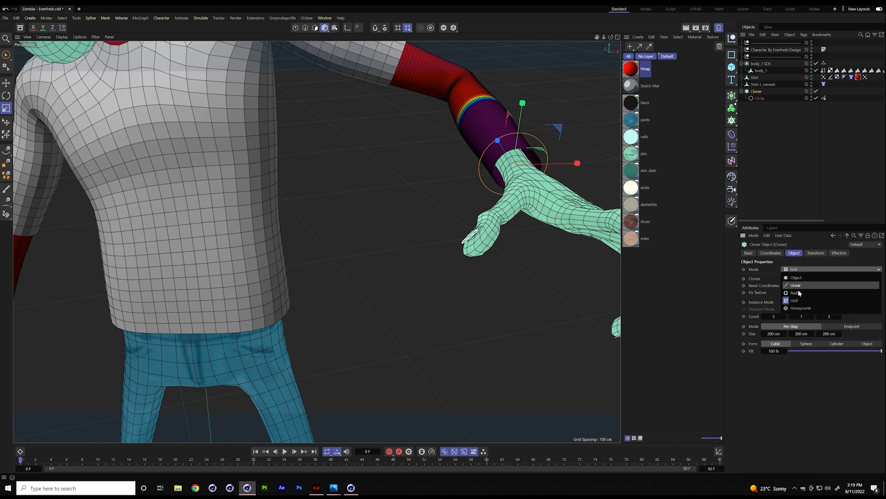
left_click(800, 289)
double_click(779, 317)
type("5")
key("Tab")
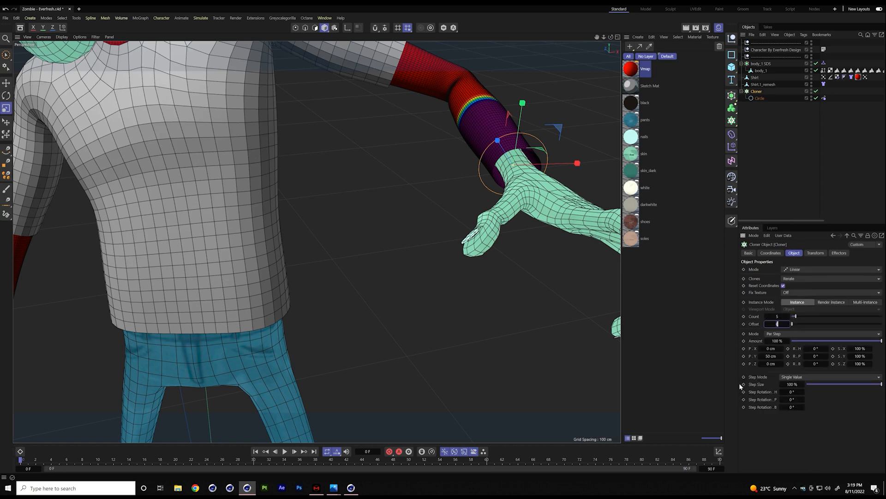
- Space the circle clones along the arm with a per-step position of 0 cm in Y and 1 cm in Z
double_click(771, 356)
type("0")
left_click(781, 364)
left_click(781, 364)
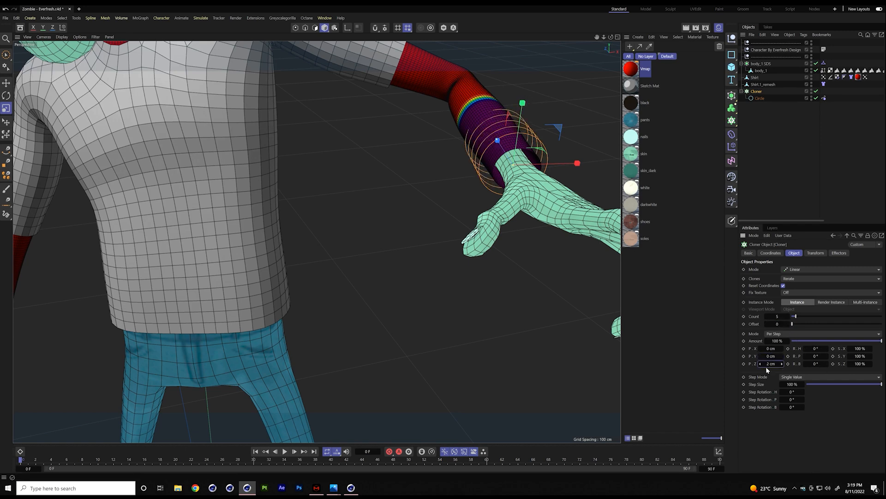
left_click(762, 364)
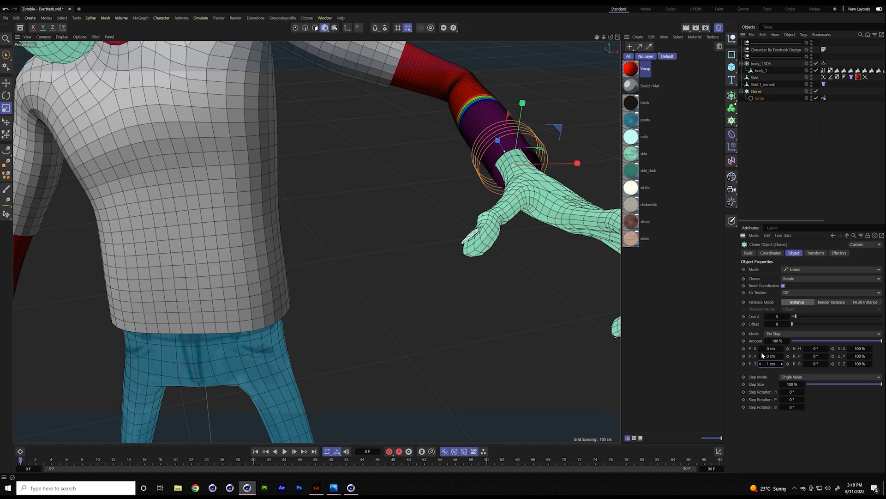
- Transfer the Rope tag from the circle to its Cloner, then test-play the simulation and rewind to the start
left_click(760, 140)
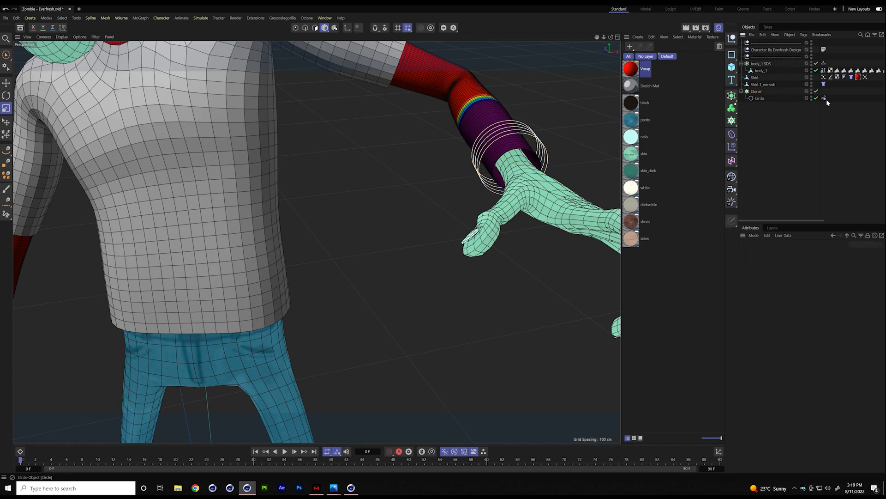
left_click_drag(824, 98, 824, 92)
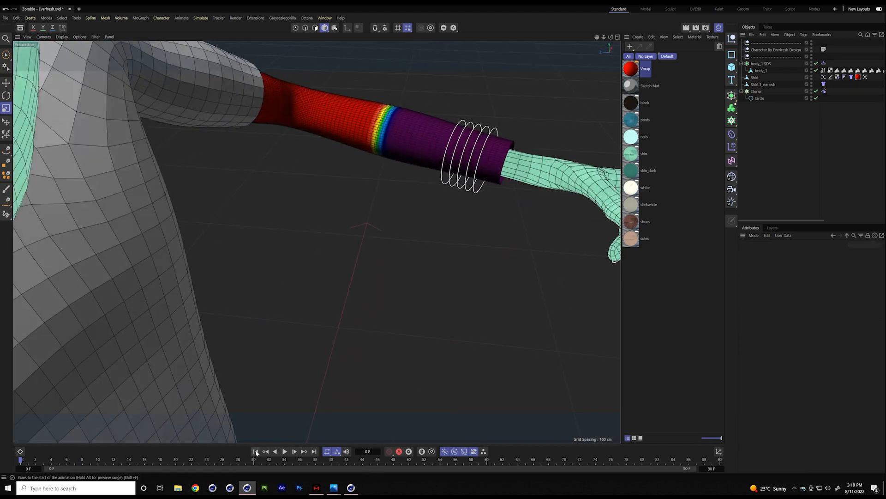
left_click(285, 452)
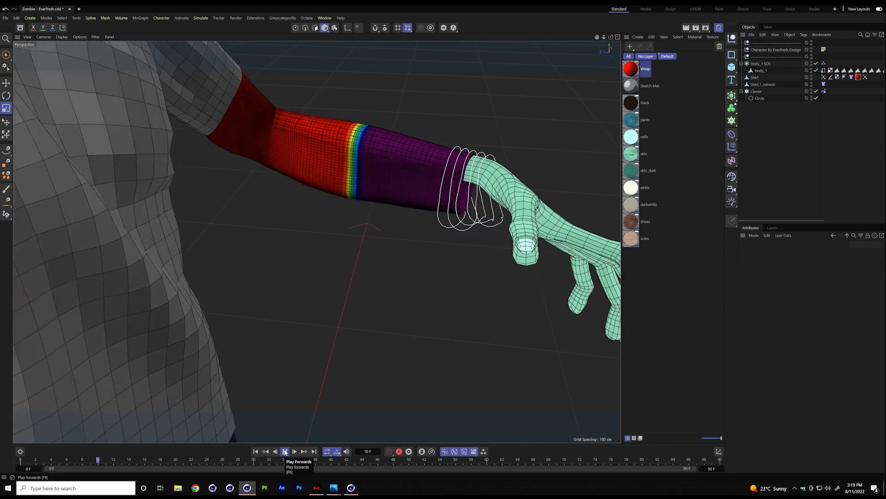
left_click(285, 452)
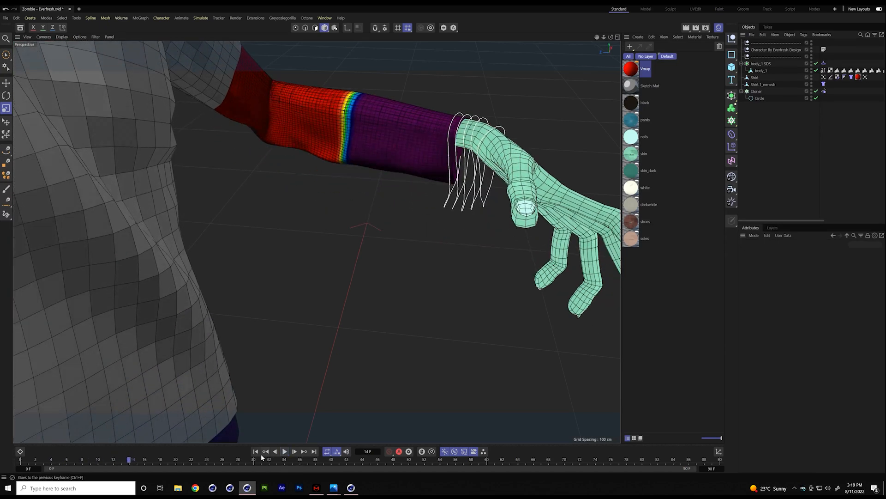
left_click(256, 451)
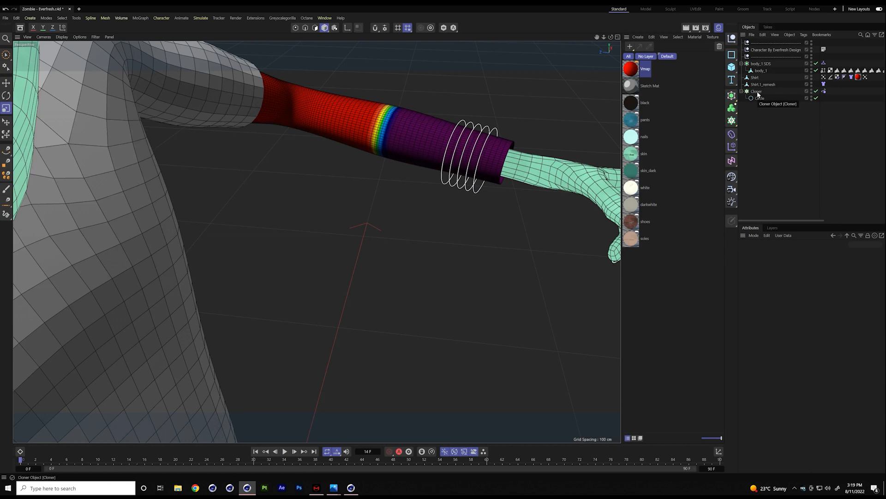
- Add a Sphere primitive of type Icosahedron with a 2 cm radius
left_click(732, 70)
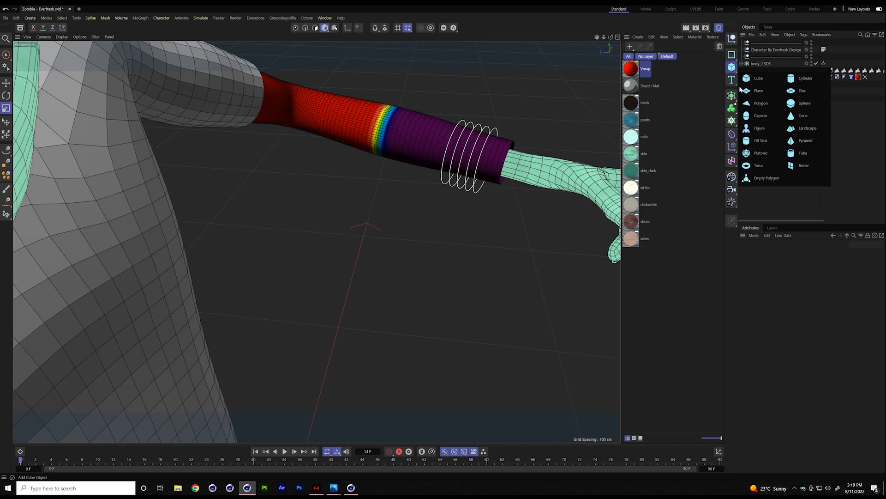
left_click(802, 107)
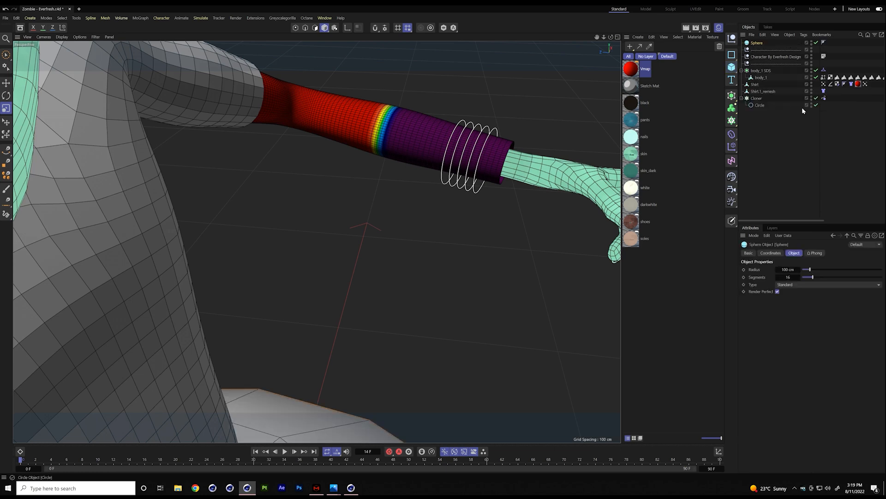
left_click(818, 285)
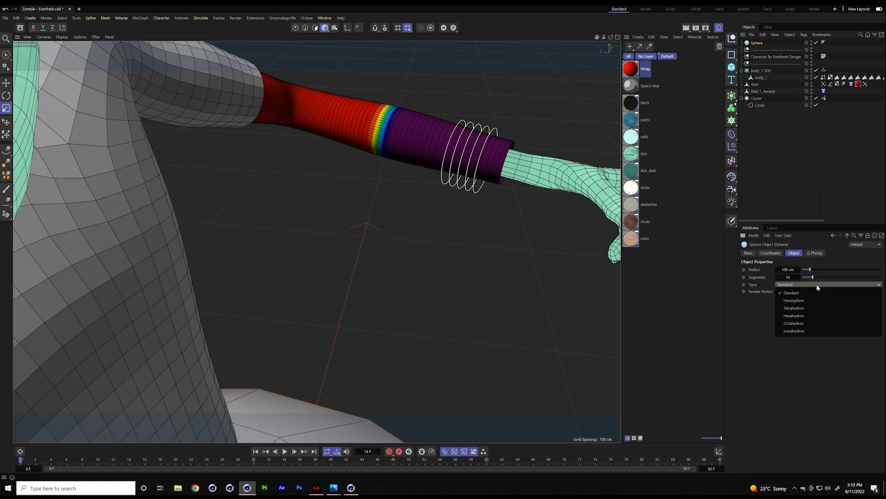
left_click(810, 331)
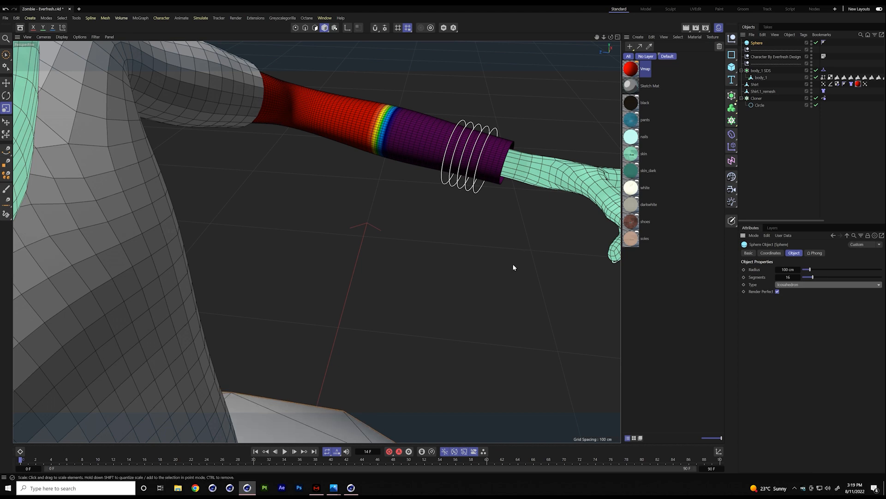
double_click(784, 269)
type("2")
key("Return")
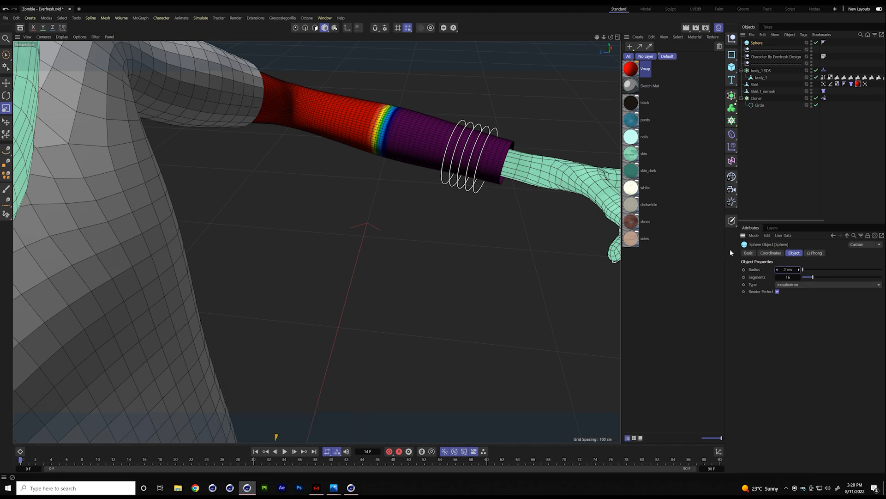
- Nest the sphere in a second Cloner set to Object mode, distributing the clones over the circle Cloner
left_click(732, 121, "alt")
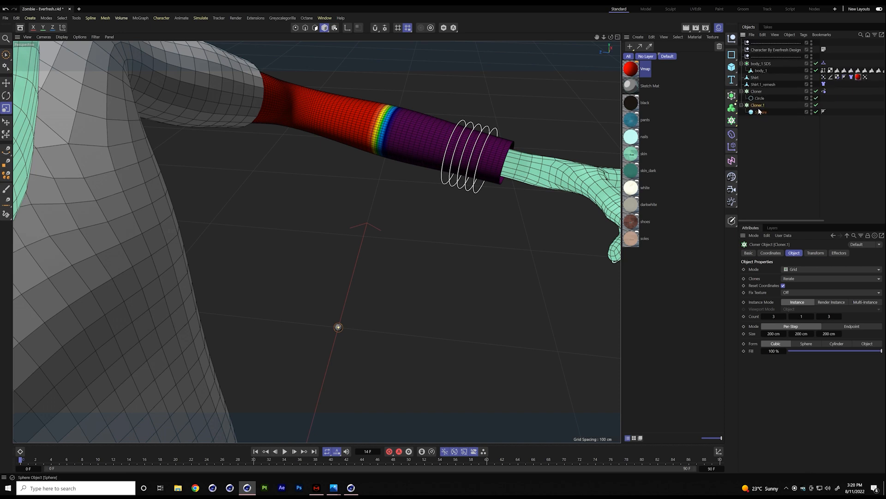
left_click(799, 270)
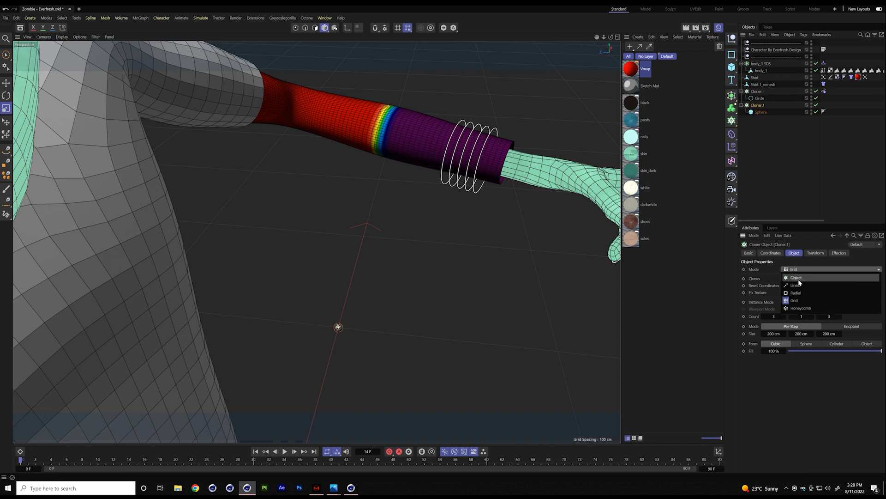
left_click(806, 275)
left_click_drag(756, 91, 806, 318)
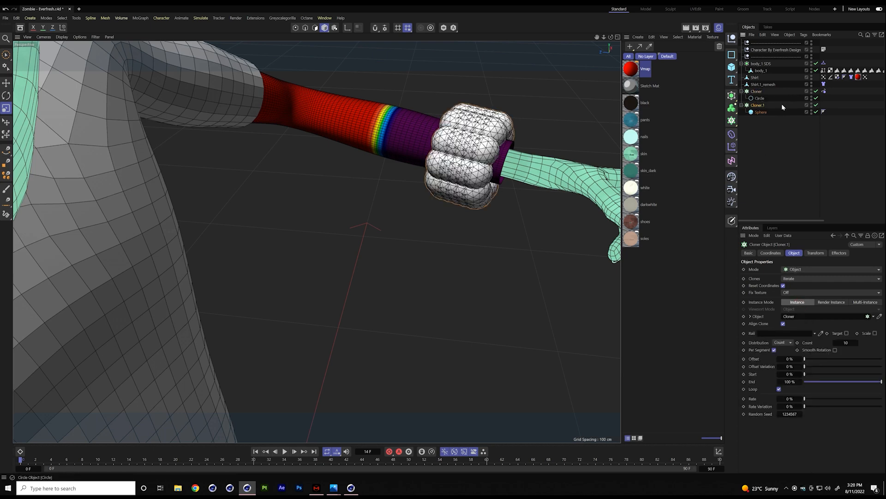
- Shrink the bead sphere so individual beads separate, and set the bead Cloner's count to 23
left_click(761, 112)
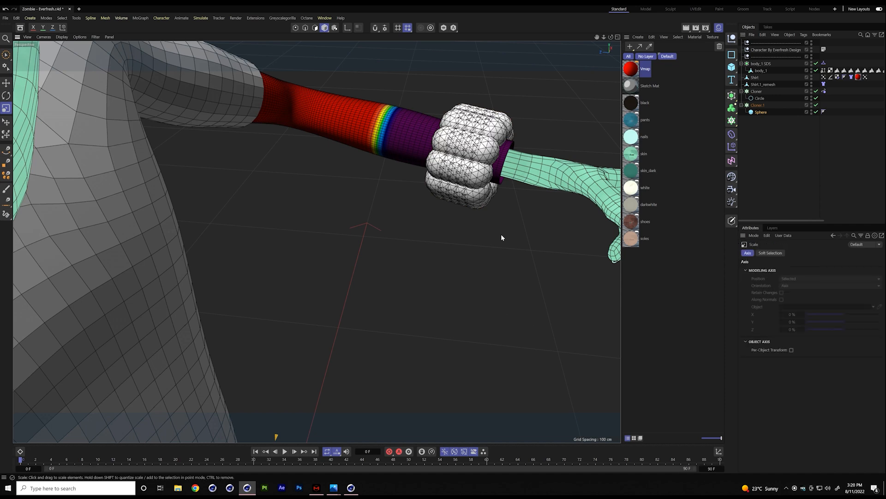
key("ctrl+z")
left_click(757, 106)
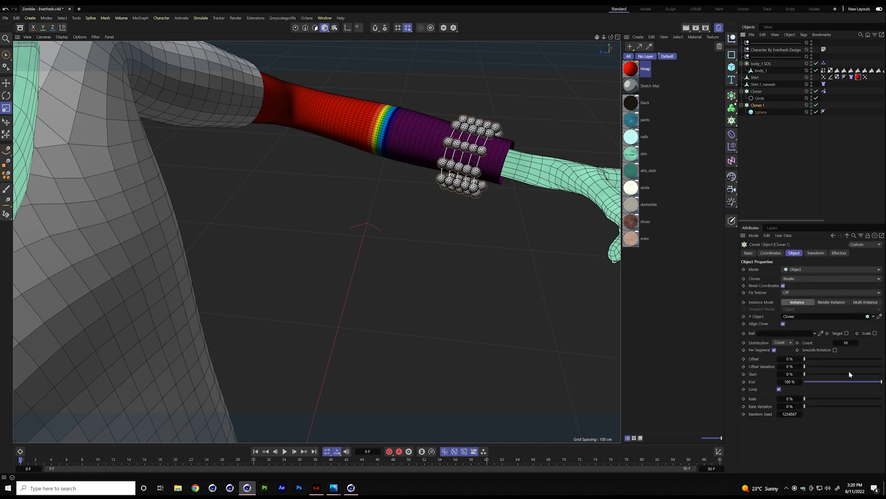
left_click_drag(844, 346, 874, 346)
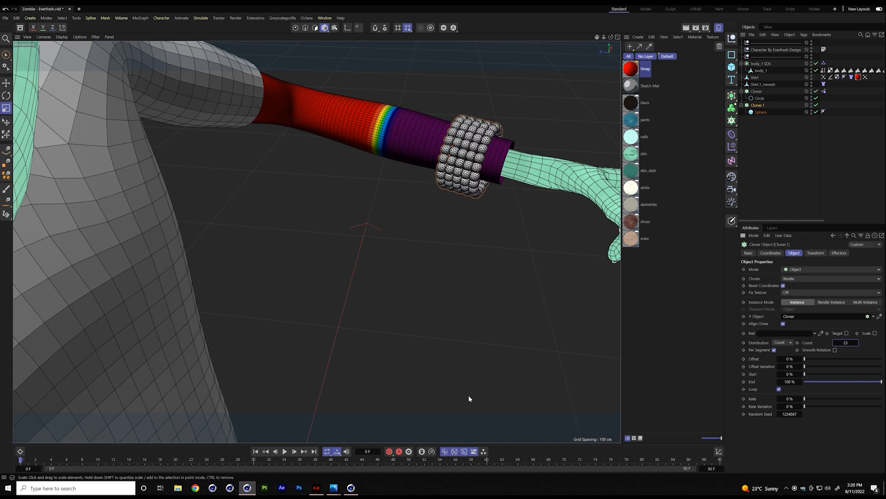
- Test-play the bracelet simulation and rewind to the start of the animation
left_click(284, 451)
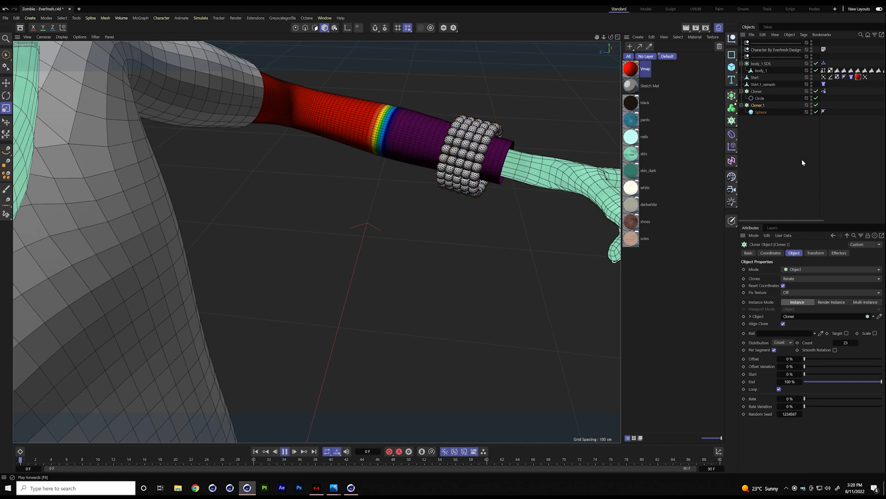
left_click(791, 170)
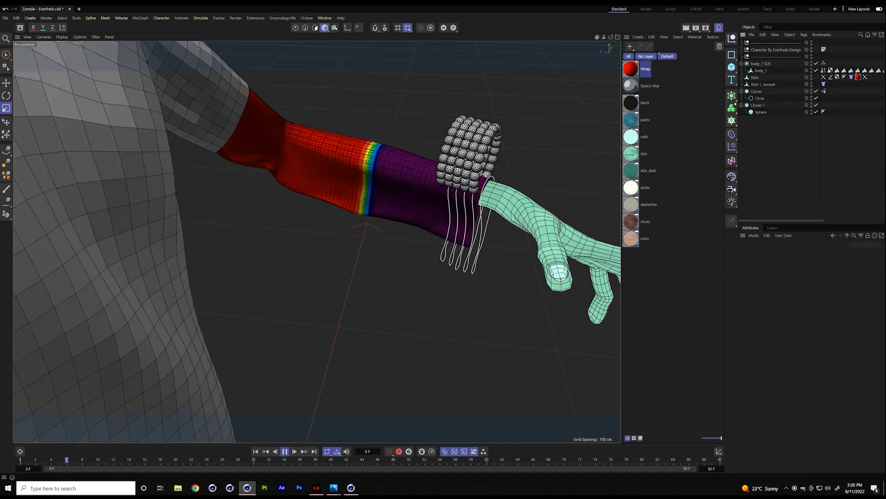
left_click(256, 451)
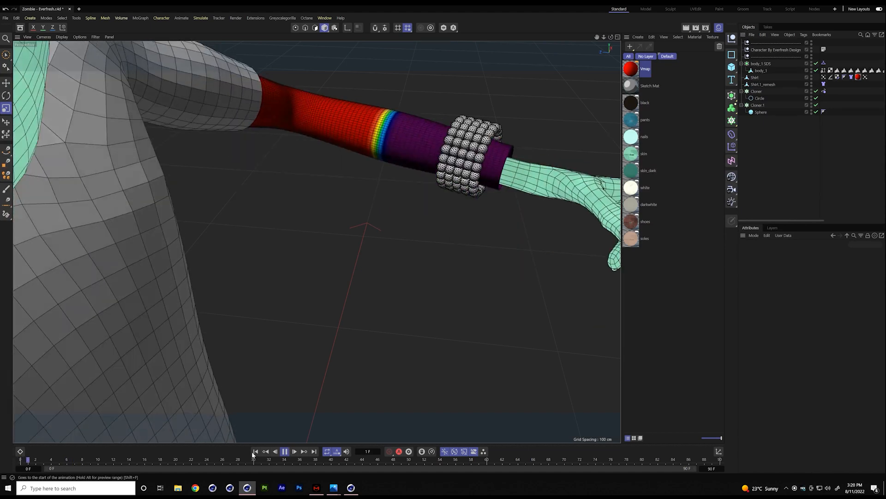
left_click(288, 451)
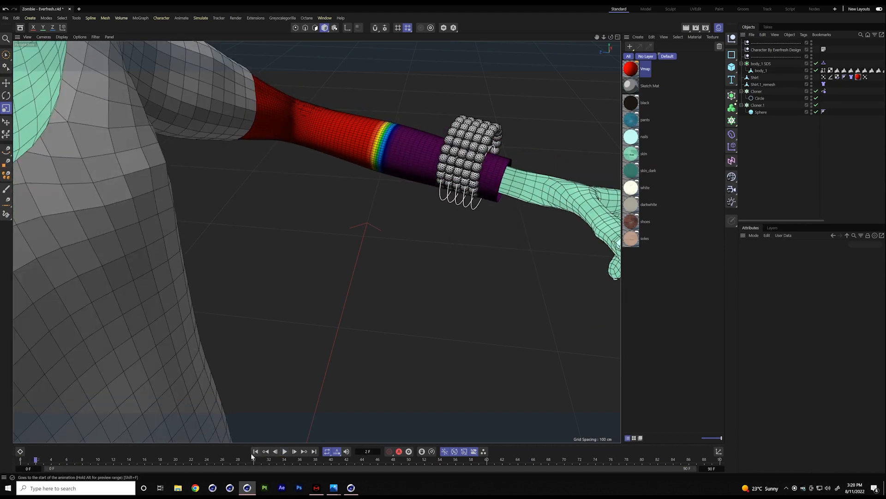
left_click(255, 451)
- Wrap the circle Cloner in a Connect object and assign Connect as the bead Cloner's distribution object
left_click(756, 91)
left_click(733, 96)
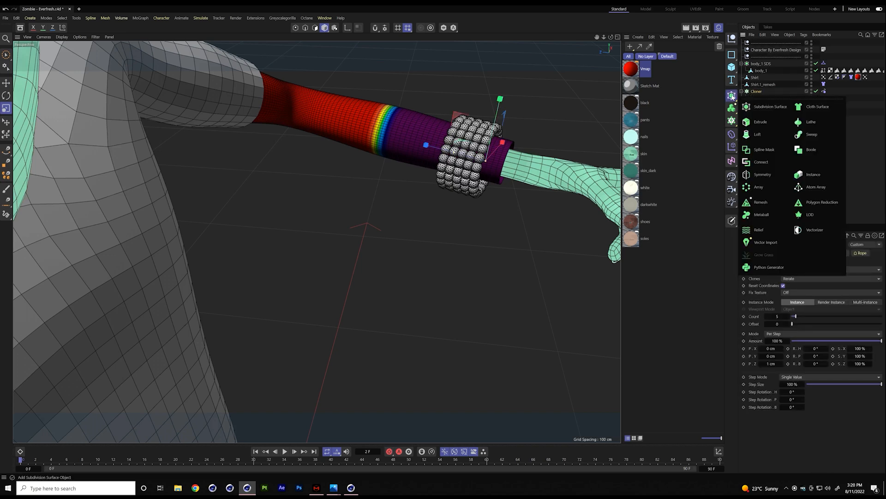
left_click(772, 166, "alt")
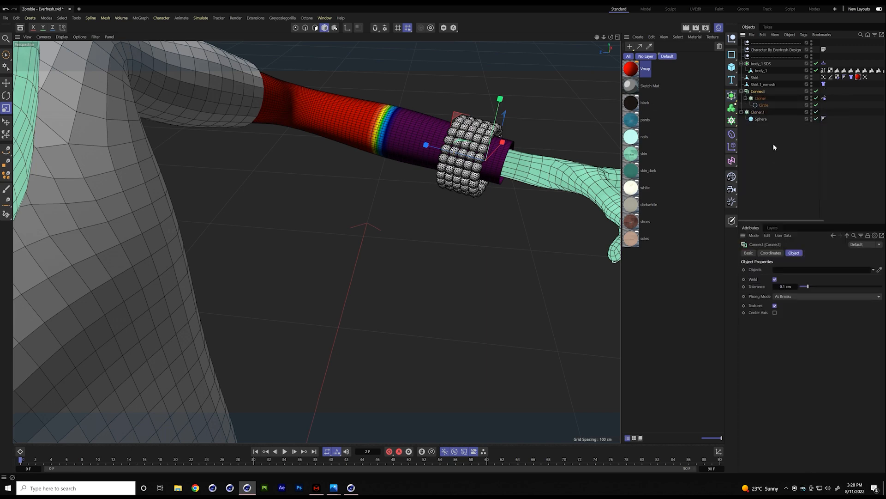
left_click(758, 91)
left_click_drag(811, 303, 814, 318)
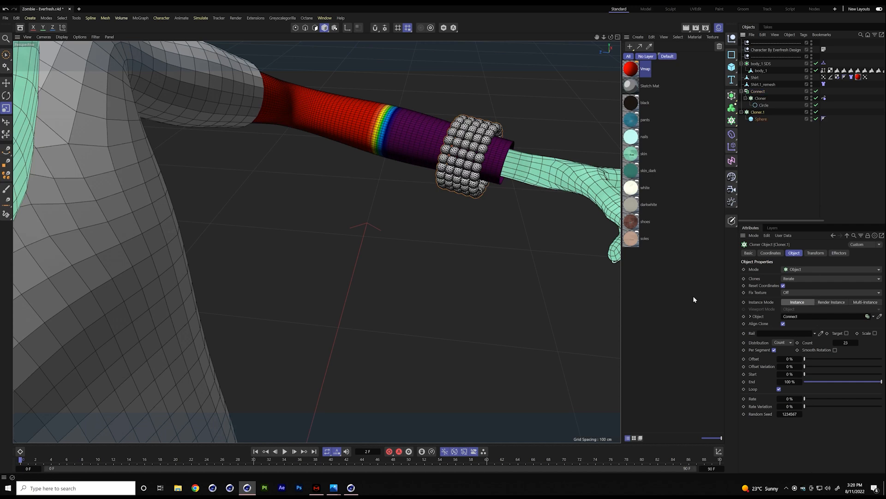
- Play the simulation to about frame 10 and inspect the beaded bracelets close up and on the whole character
left_click(285, 452)
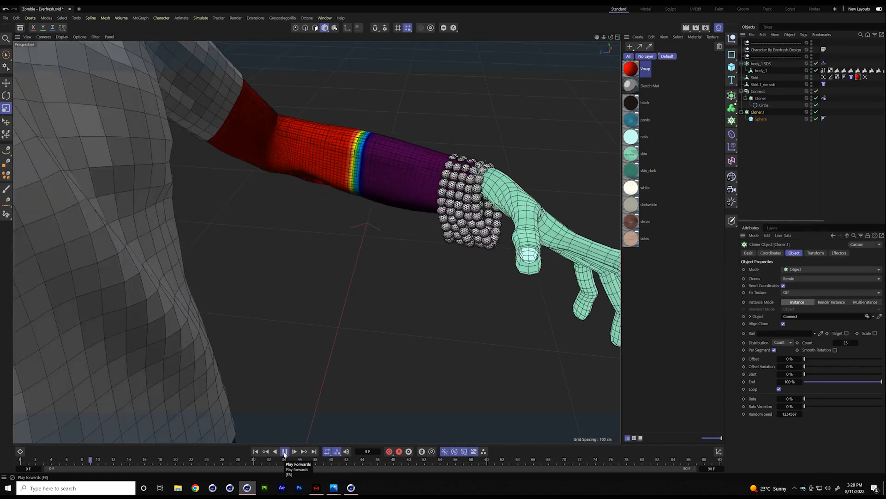
left_click(284, 451)
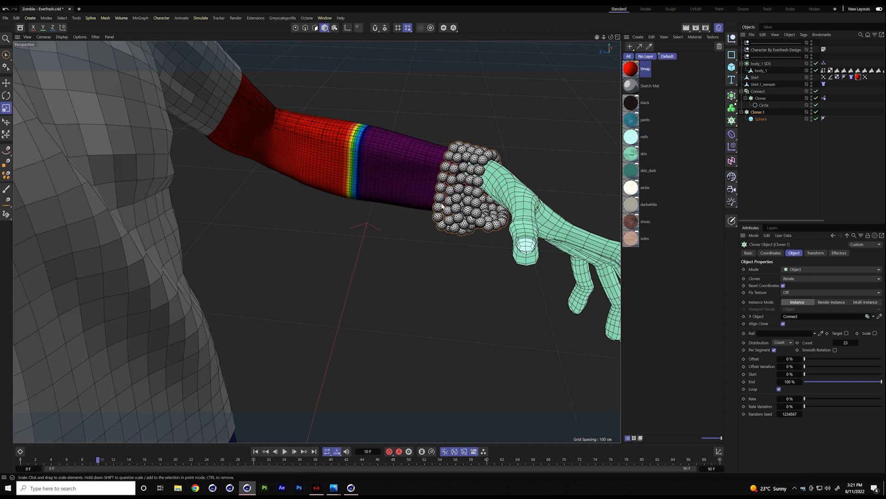
right_click_drag(463, 200, 351, 253, "alt")
right_click_drag(405, 187, 457, 183, "alt")
mouse_move(457, 182)
left_mouse_down("alt")
mouse_move(367, 199)
mouse_move(356, 186)
mouse_move(376, 209)
left_mouse_up("alt")
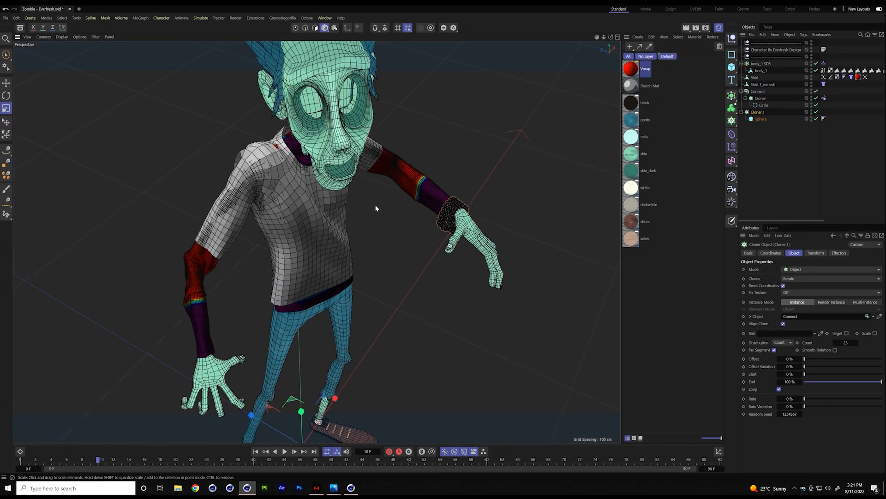
mouse_move(388, 209)
left_mouse_down("alt")
mouse_move(424, 203)
mouse_move(425, 185)
mouse_move(446, 172)
mouse_move(440, 181)
left_mouse_up("alt")
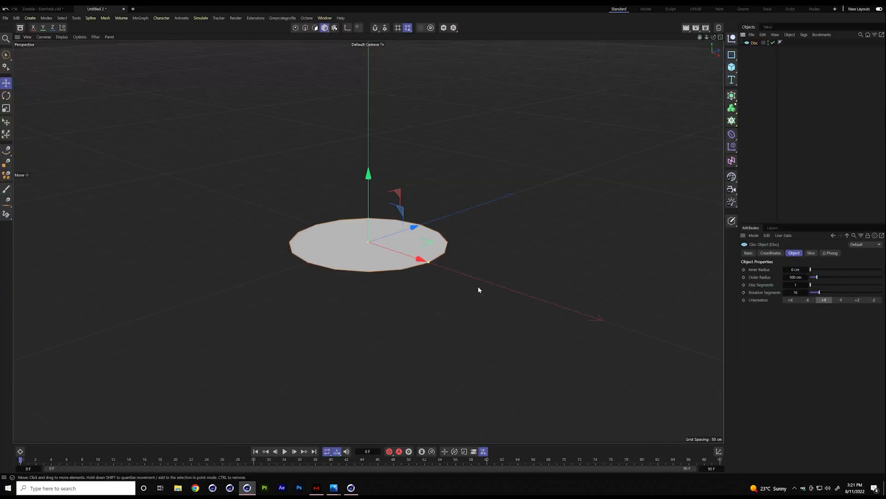
- Switch the viewport of the new disc scene to a shaded display with mesh lines
left_click(62, 37)
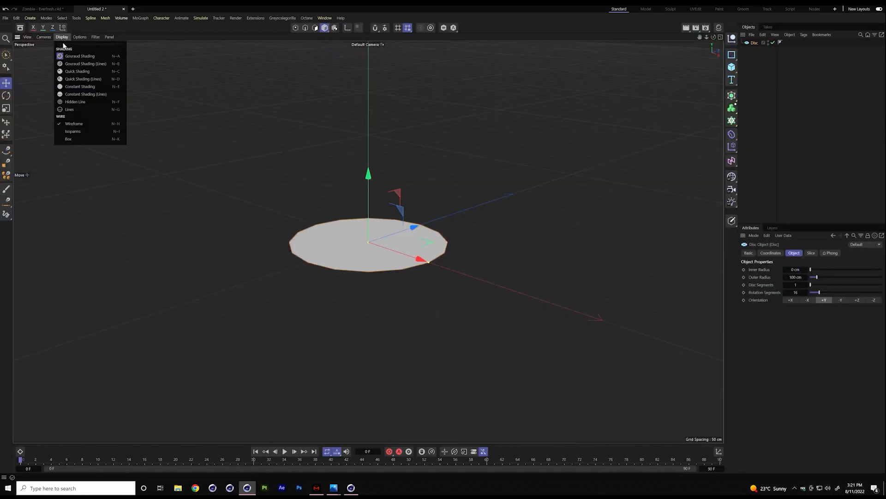
left_click(67, 70)
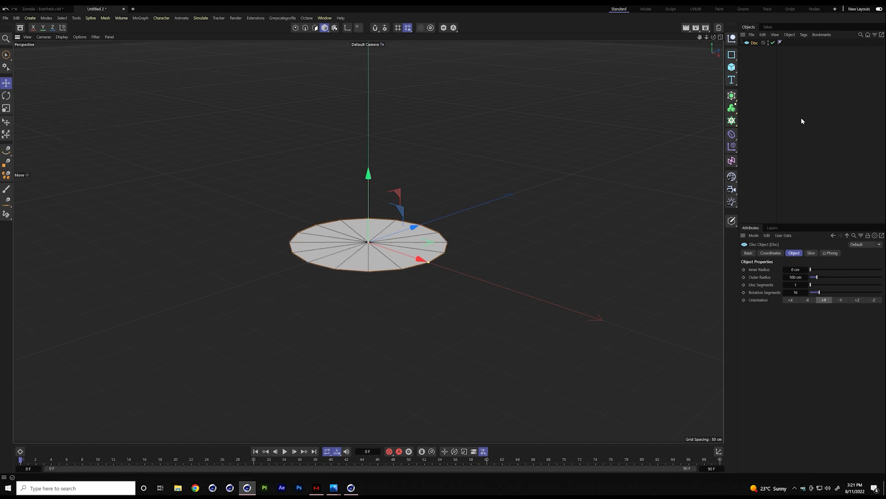
- Detach the simulation tags into a floating palette and add a Collider tag to the disc
right_click(767, 47)
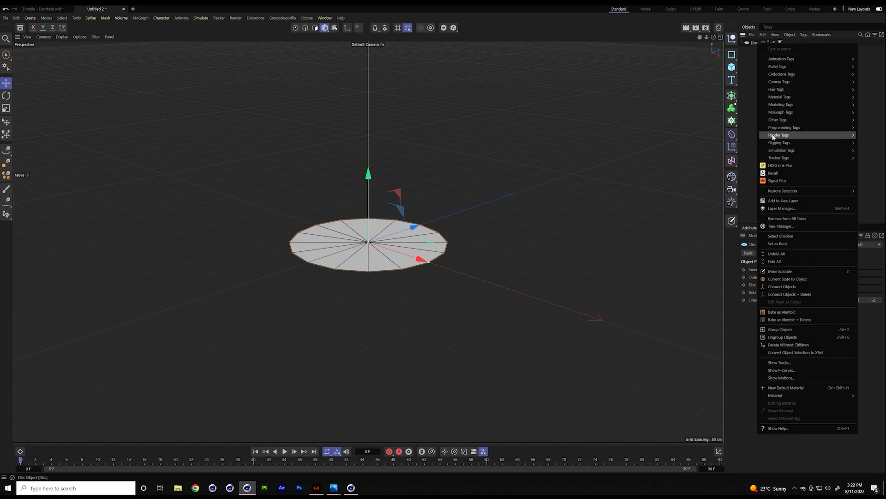
left_click(740, 147)
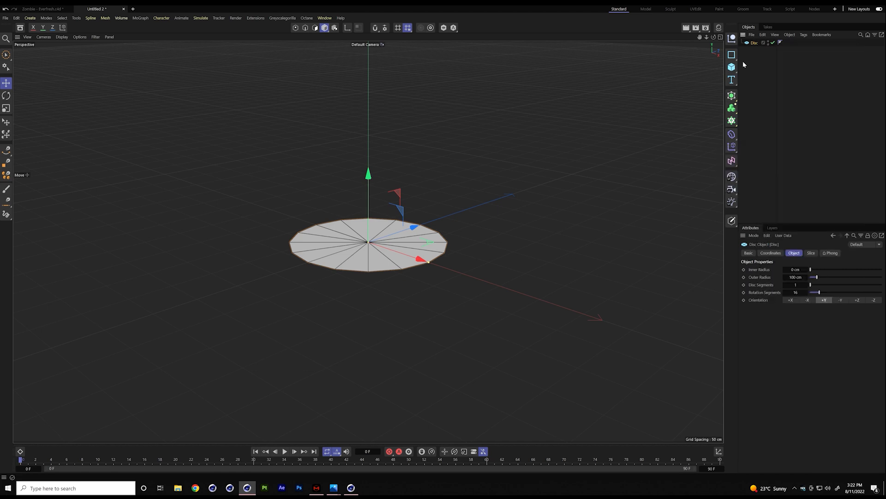
right_click(749, 43)
mouse_move(777, 149)
left_click(733, 143)
left_click_drag(732, 143, 646, 62)
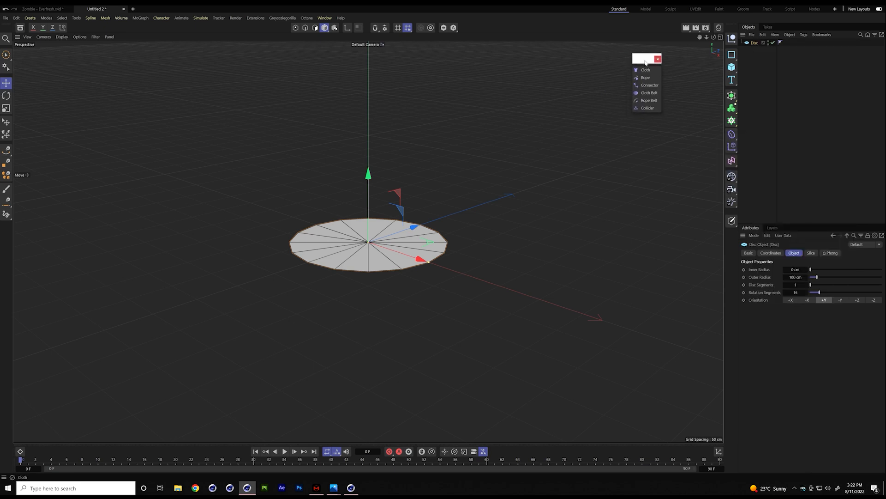
left_click(654, 110)
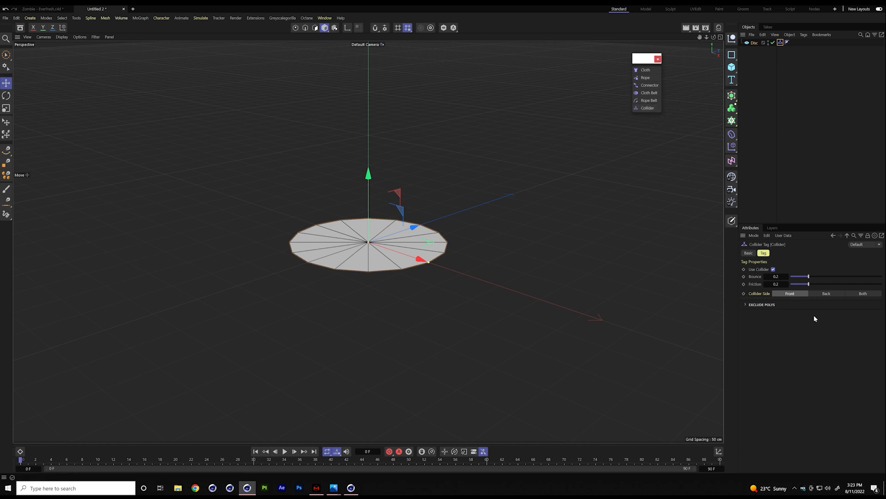
- Subdivide the disc into 45 disc segments and 59 rotation segments, and enlarge its outer radius to about 293 cm
left_click(765, 44)
left_click_drag(811, 285, 842, 286)
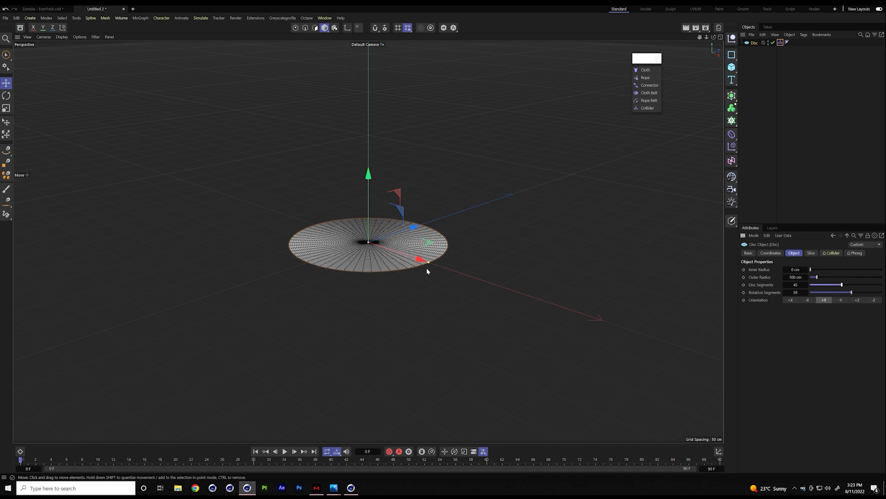
left_click_drag(429, 262, 584, 297)
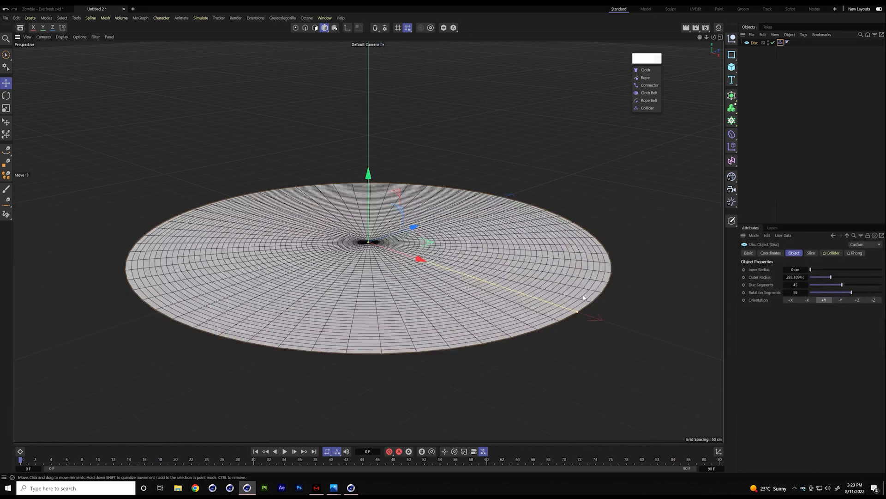
- Hide the disc in the viewport and add a Cube sized 50 cm in X, Y and Z
double_click(768, 42, "alt")
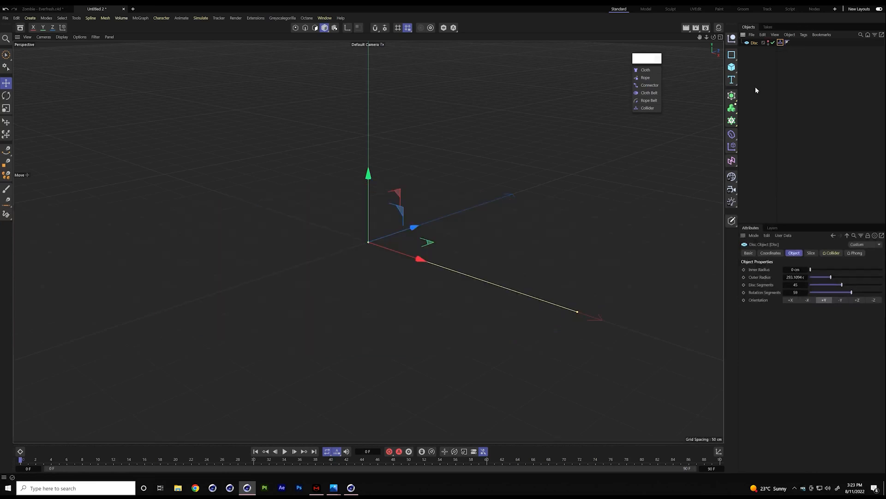
left_click(732, 67)
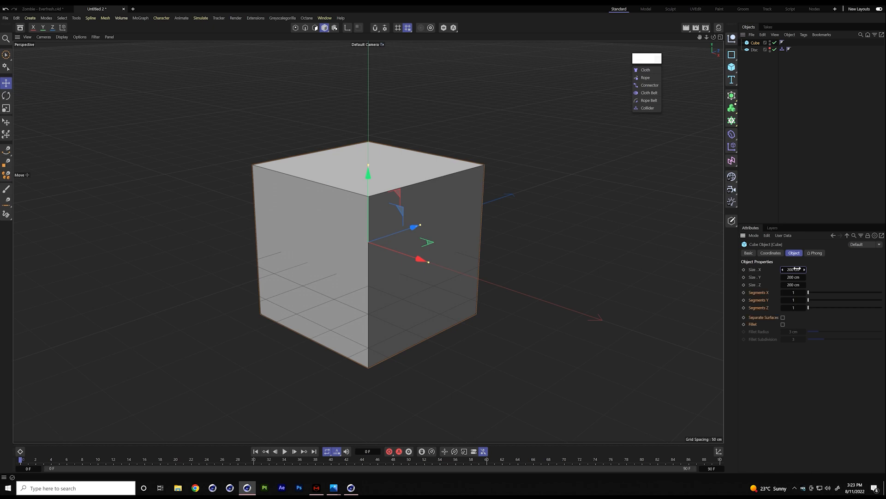
key("0")
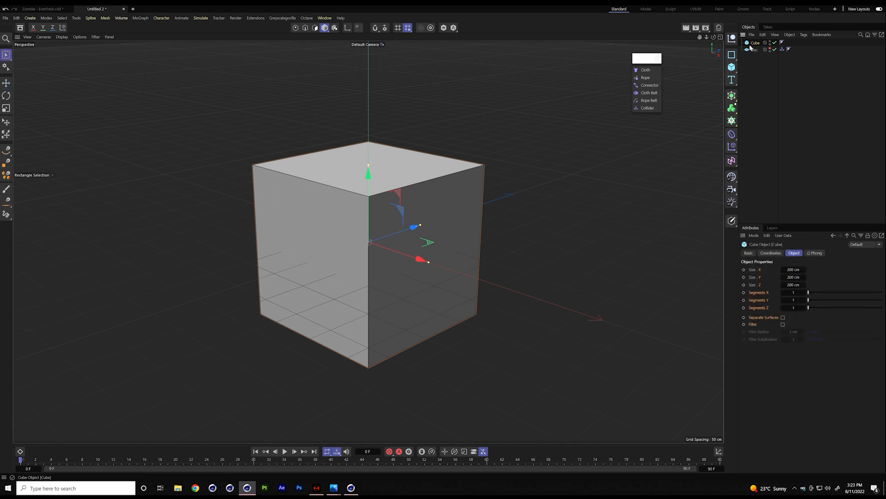
left_click(793, 270)
type("50")
key("Tab")
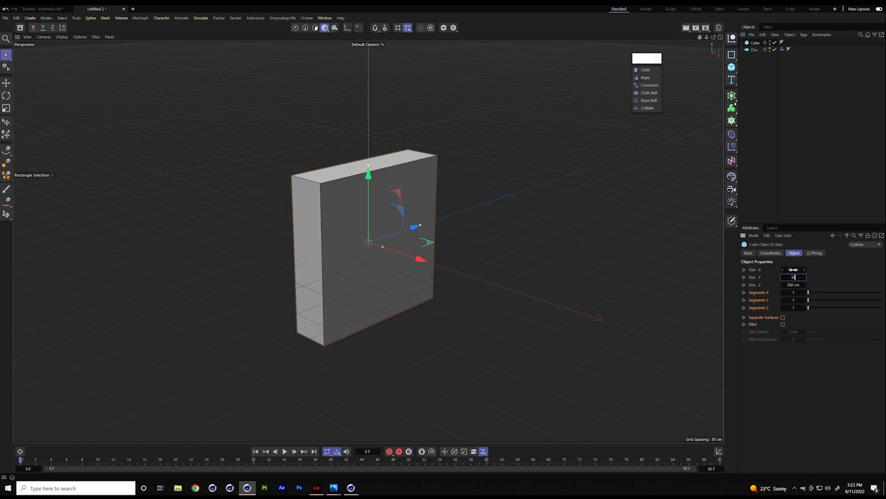
type("50")
key("Tab")
type("50")
key("Return")
- Raise the cube to a Y position of 25 cm so it rests on the disc
left_click(771, 253)
left_click(774, 287)
type("25")
key("Return")
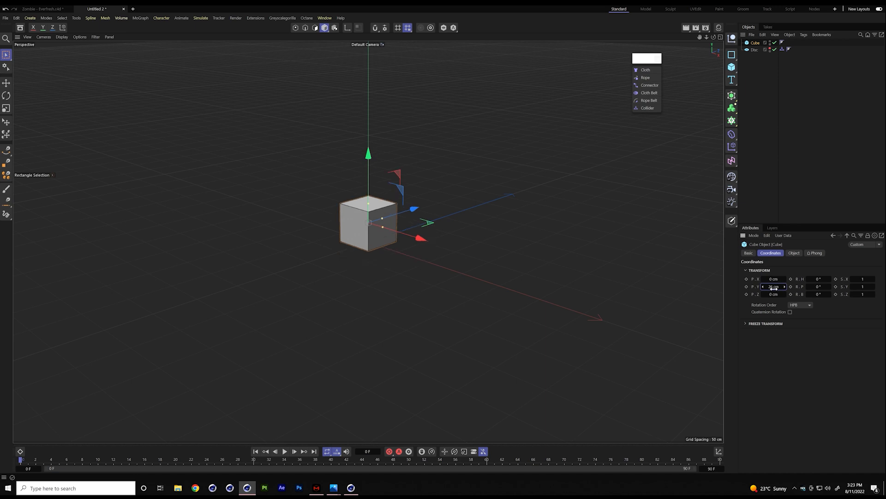
- Divide the cube into 10 segments in X, Y and Z
left_click(795, 253)
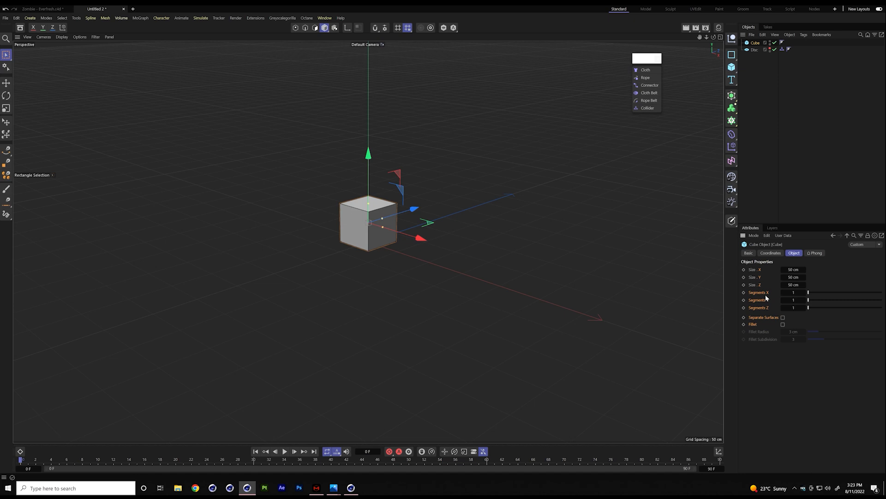
left_click(794, 291)
type("10")
key("Tab")
type("10")
key("Tab")
type("10")
key("Return")
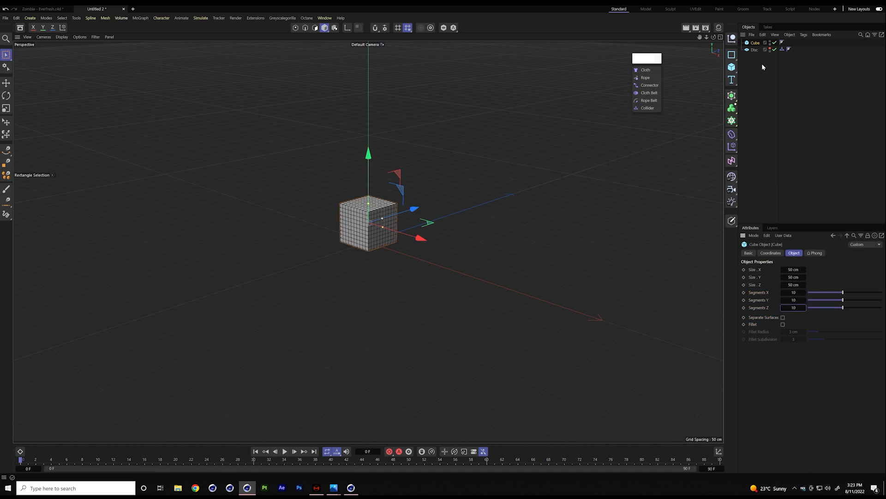
- Add a Cloth tag to the cube, then test-play the simulation and rewind to the start
right_click(756, 43)
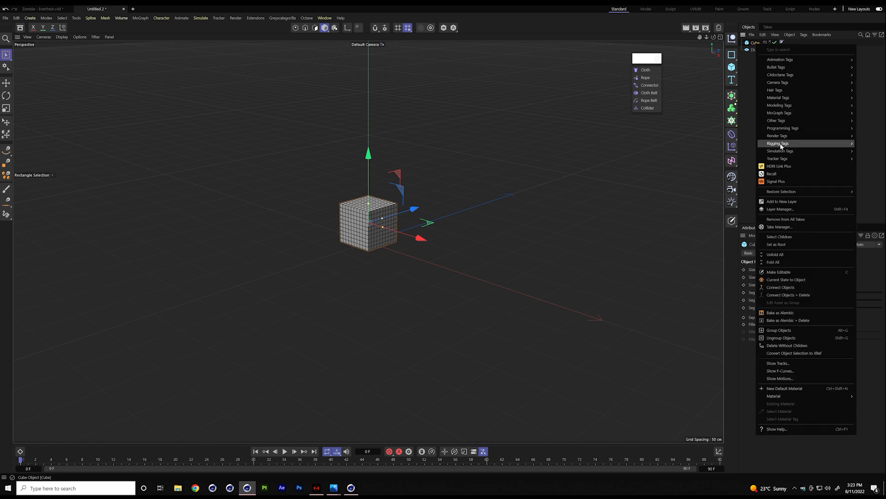
mouse_move(780, 151)
left_click(738, 156)
left_click(285, 452)
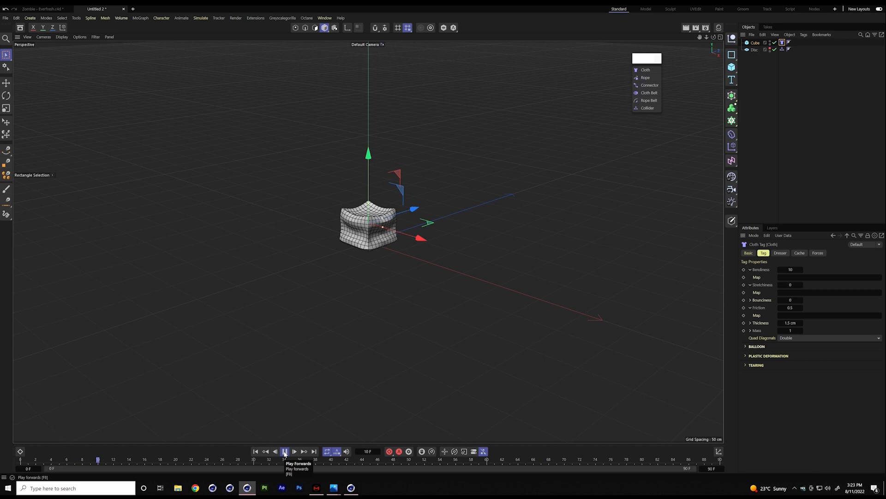
left_click(285, 452)
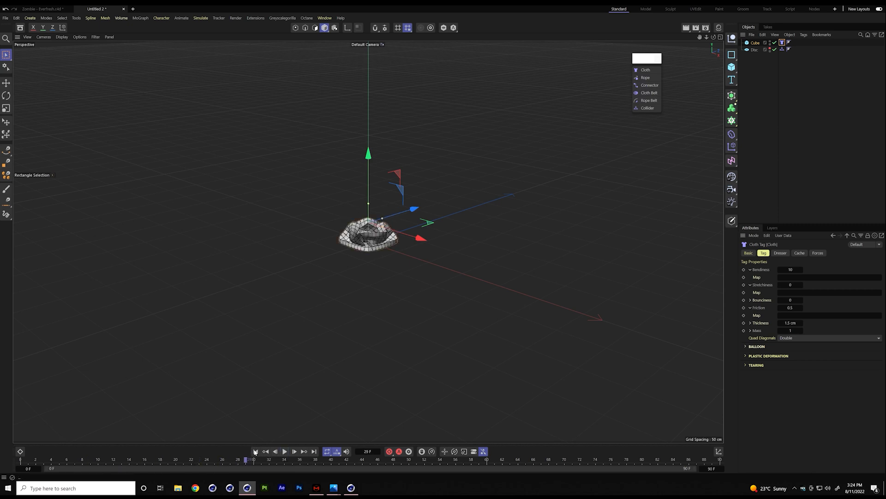
left_click(255, 451)
- Set the cloth's Bendiness to 0 and test-play the simulation, checking the cube up close
left_click(790, 269)
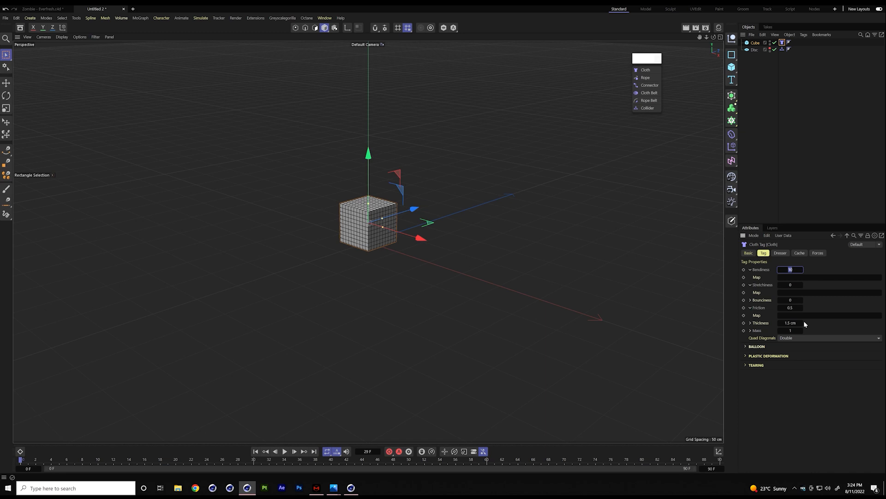
type("0")
key("Return")
left_click(286, 453)
left_click(286, 452)
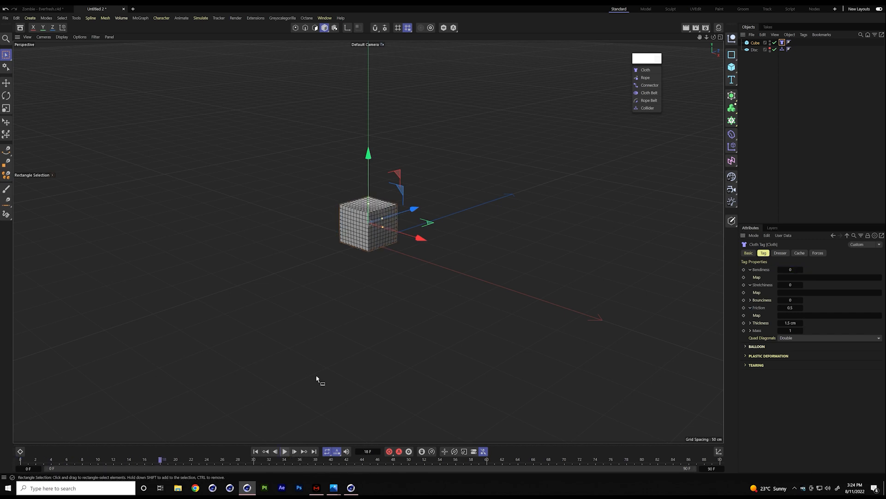
right_click_drag(377, 241, 434, 239, "alt")
middle_click_drag(384, 257, 396, 334, "alt")
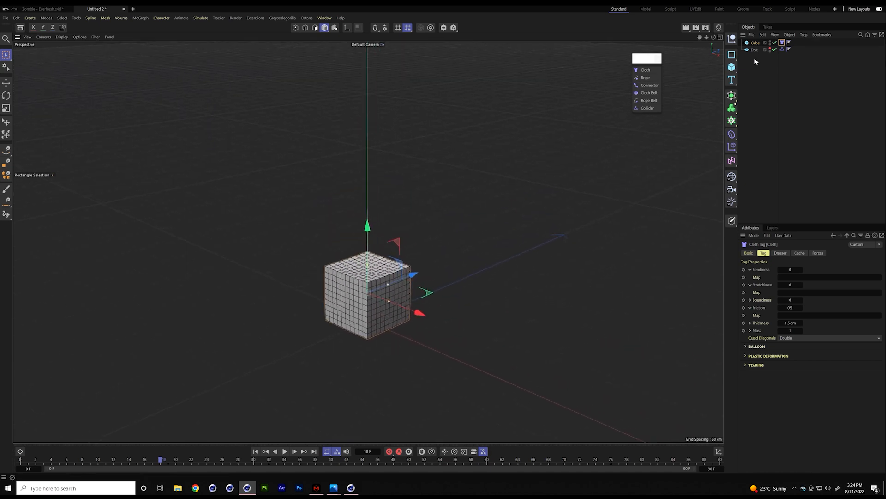
- Add a sphere and set its type to Hexahedron
left_click(732, 67)
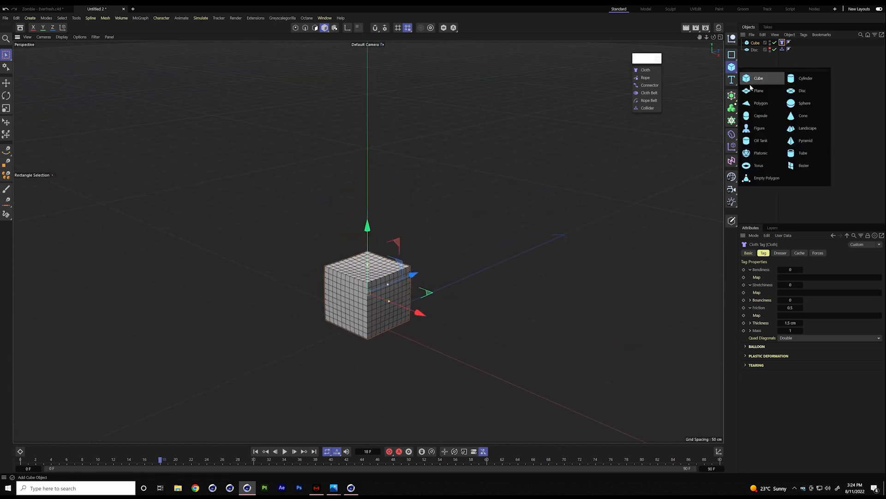
left_click(793, 106)
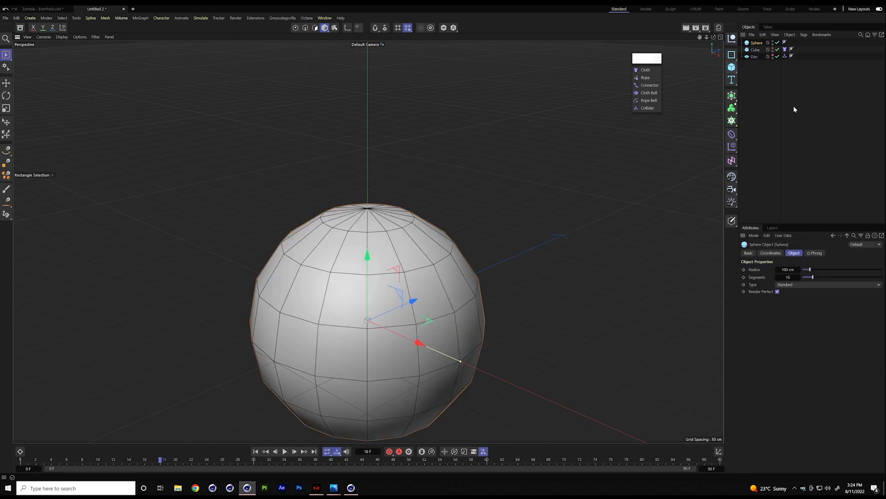
left_click(809, 283)
left_click(811, 311)
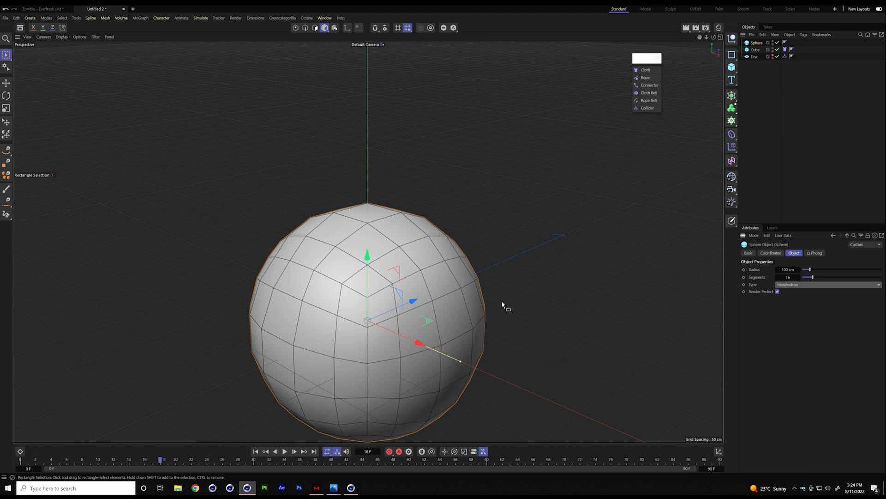
- Shrink the sphere to a radius of about 20 cm, raise it well above the cube and offset it over one corner
left_click_drag(459, 360, 382, 330)
left_click_drag(362, 248, 364, 50)
middle_click(493, 100)
left_click_drag(498, 101, 557, 144)
key("e")
left_click(756, 43)
left_click_drag(499, 129, 555, 188)
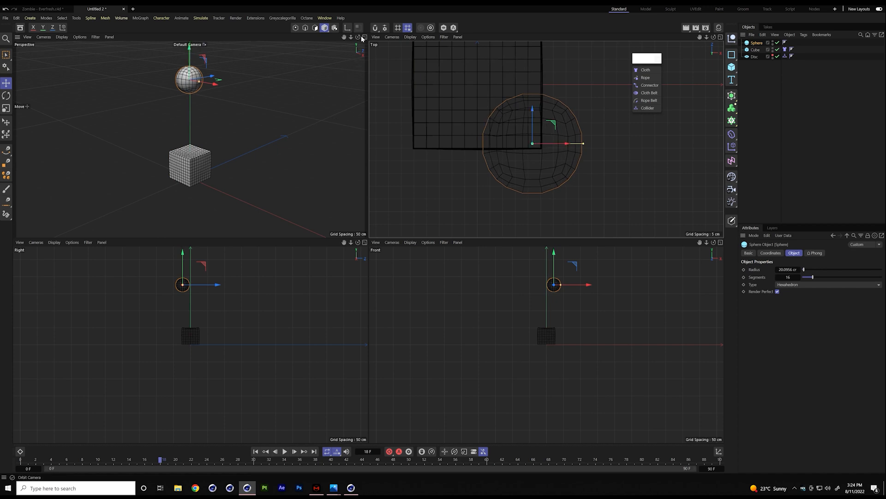
- Add a Cloth tag to the sphere and set its Bendiness to 0
middle_click(344, 75)
right_click(756, 43)
mouse_move(778, 149)
left_click(750, 153)
left_click(793, 270)
type("0")
key("Return")
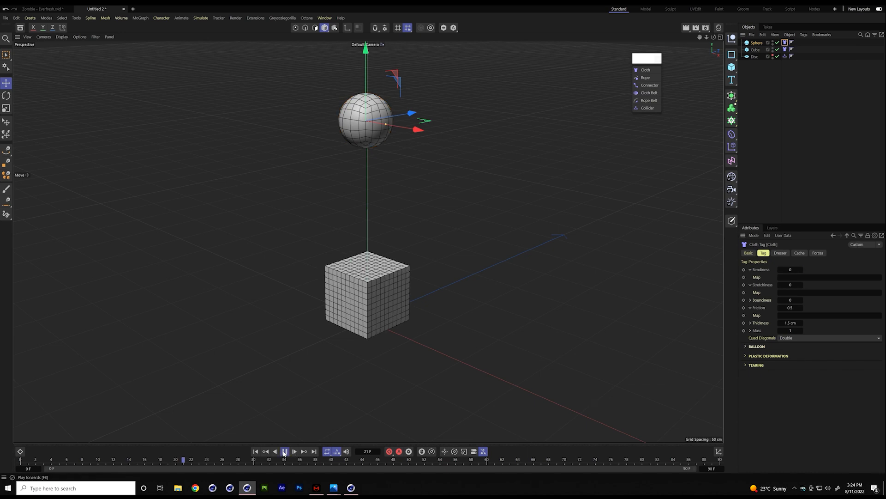
- Play the simulation from the start twice, watching the sphere hit the cube from two viewing angles, and rewind after each run
left_click(256, 451)
left_click(285, 451)
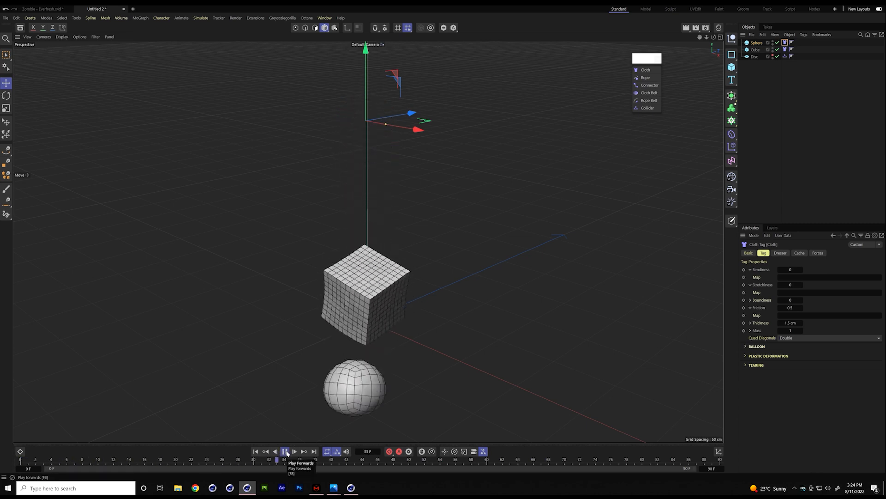
left_click(286, 451)
left_click(261, 453)
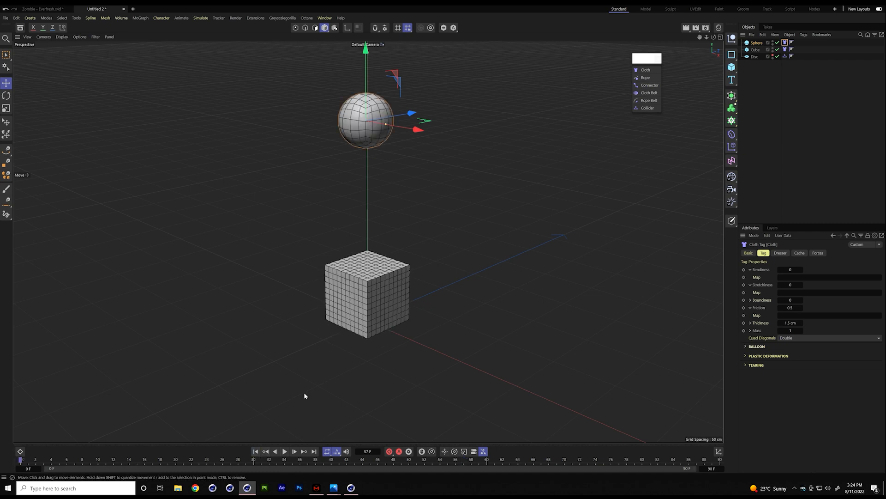
left_click_drag(380, 312, 467, 323, "alt")
left_click(284, 452)
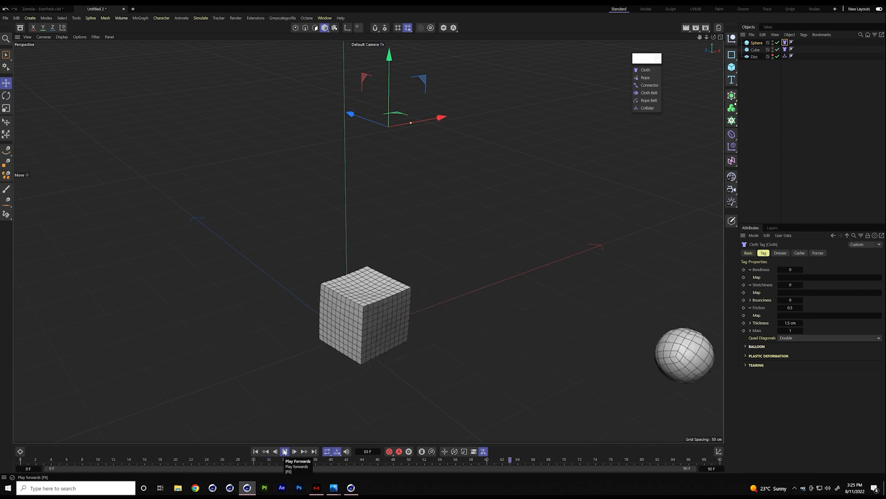
left_click(284, 452)
left_click(257, 452)
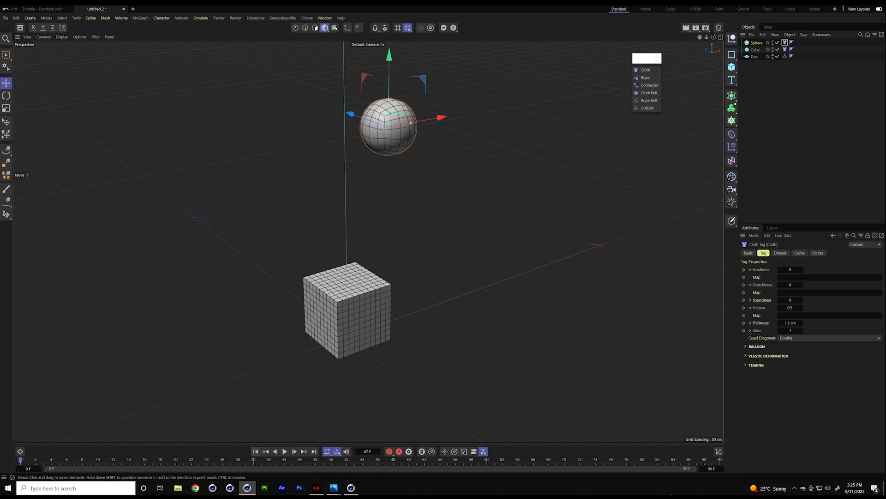
- Enable Bend Deform and Stretch Deform in the cube's cloth plastic deformation settings, test-play the simulation and rewind
left_click(748, 356)
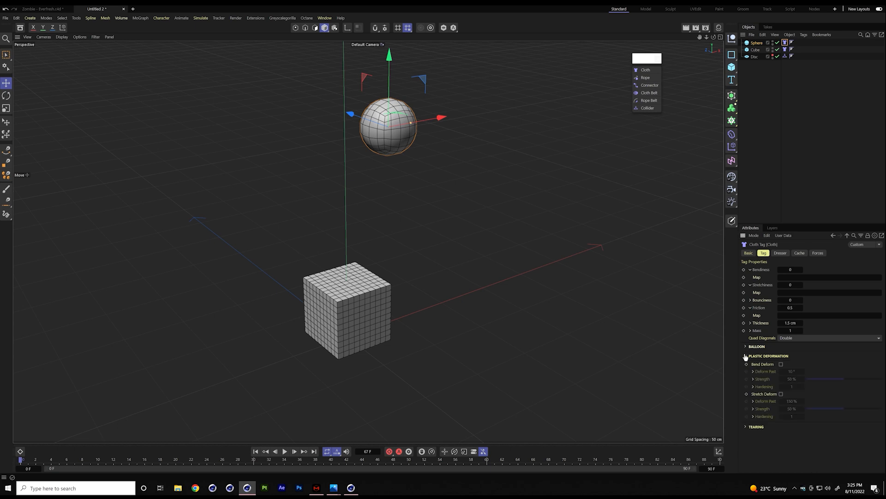
left_click(784, 49)
left_click(781, 364)
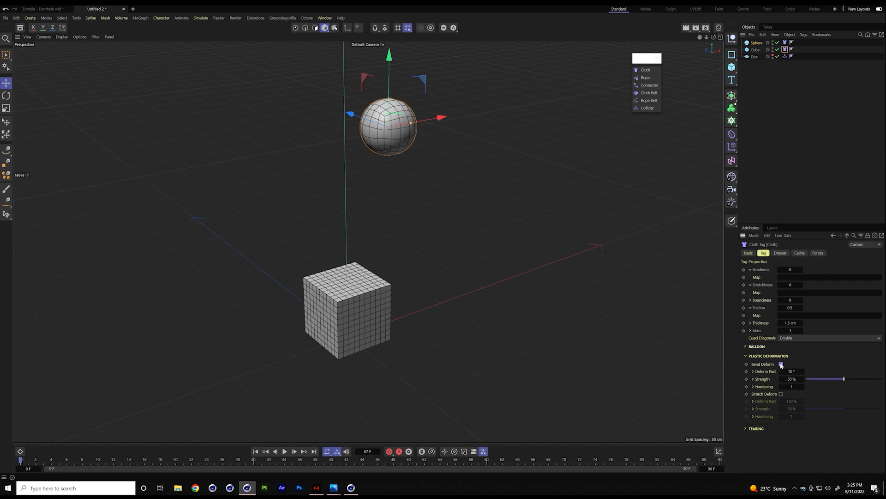
left_click(781, 393)
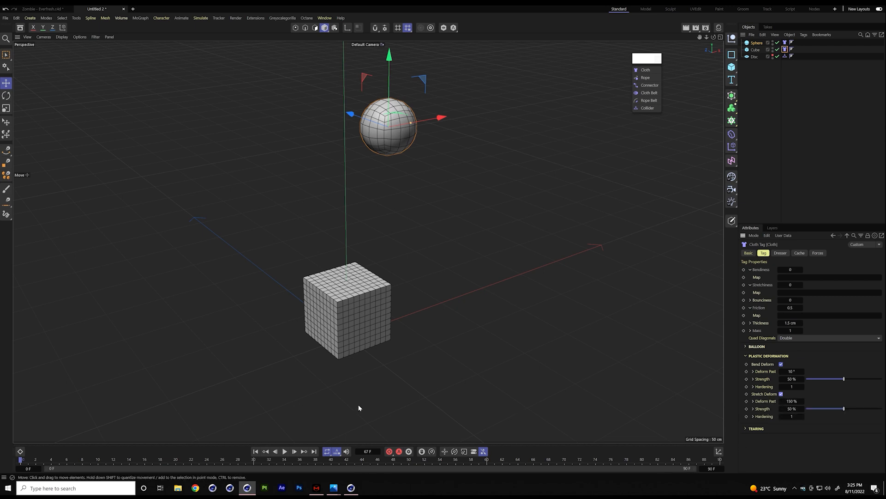
left_click(285, 451)
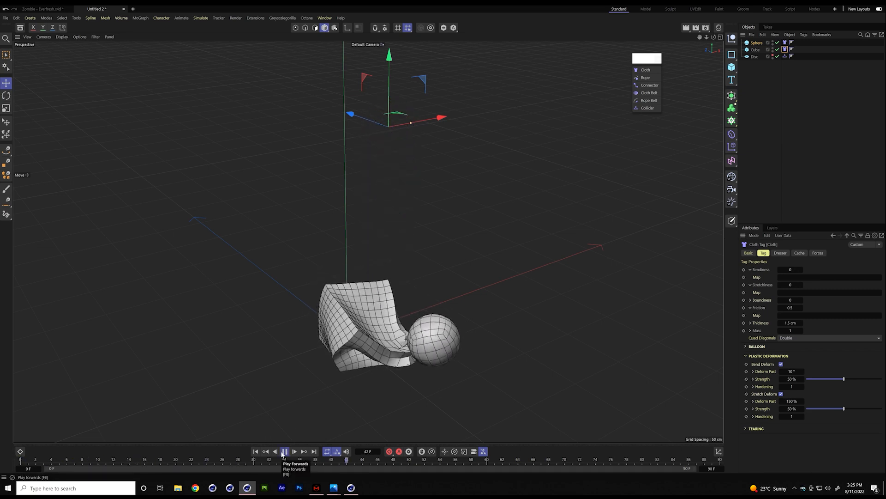
left_click(284, 451)
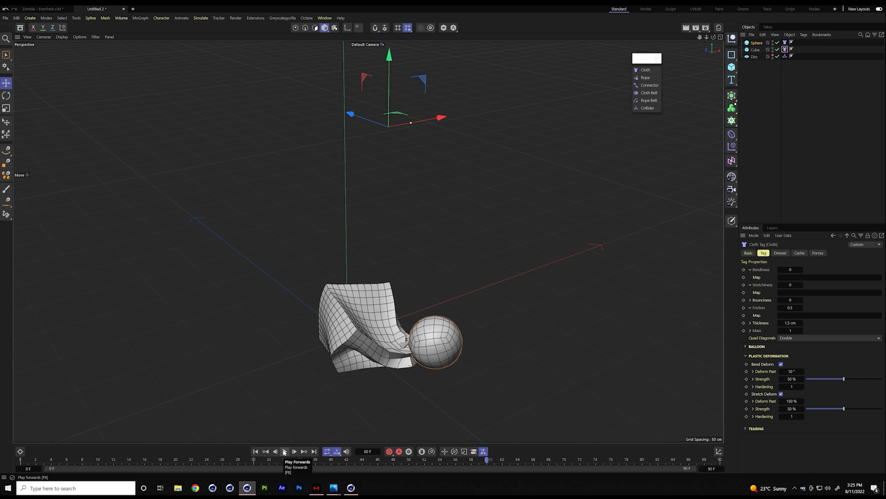
left_click(256, 451)
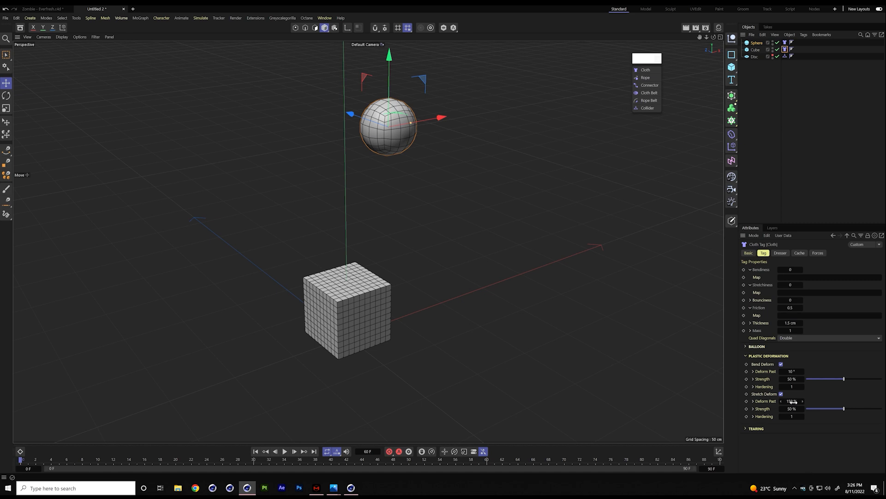
- Examine the cube's plastic deformation settings, replay the sphere's collision with the cube and rewind to the start
left_click(792, 386)
left_click(753, 372)
left_click(753, 371)
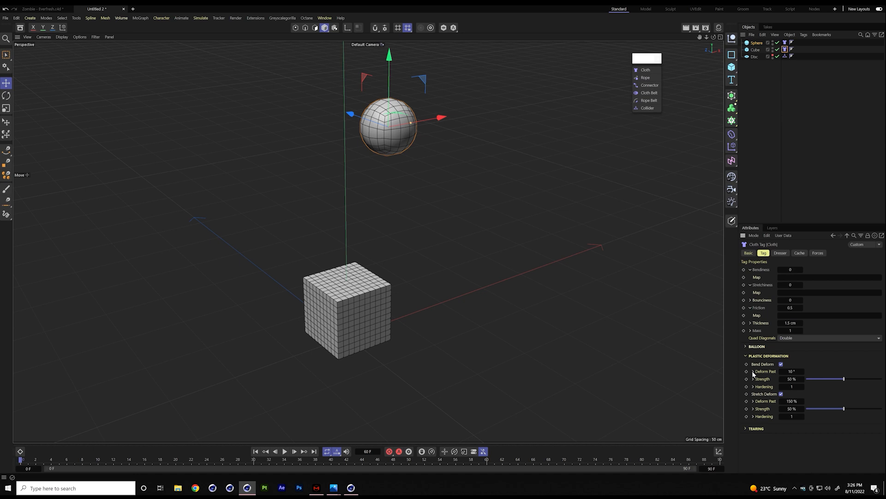
left_click(285, 452)
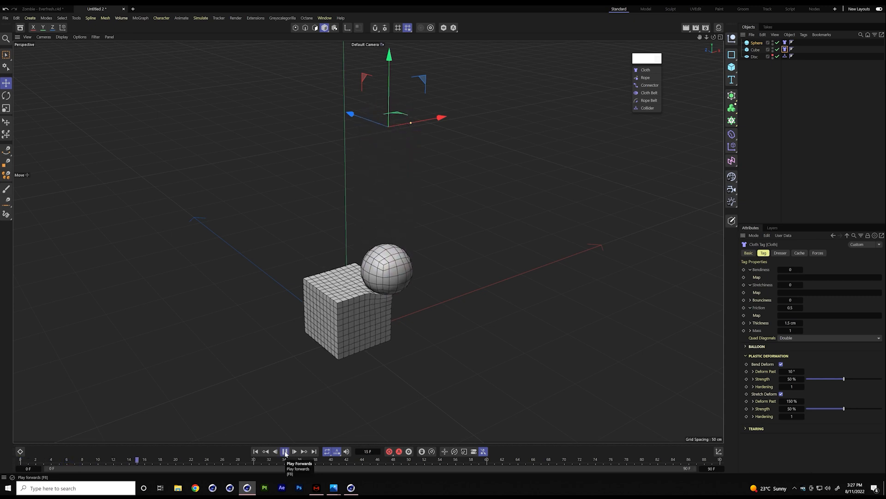
left_click(285, 452)
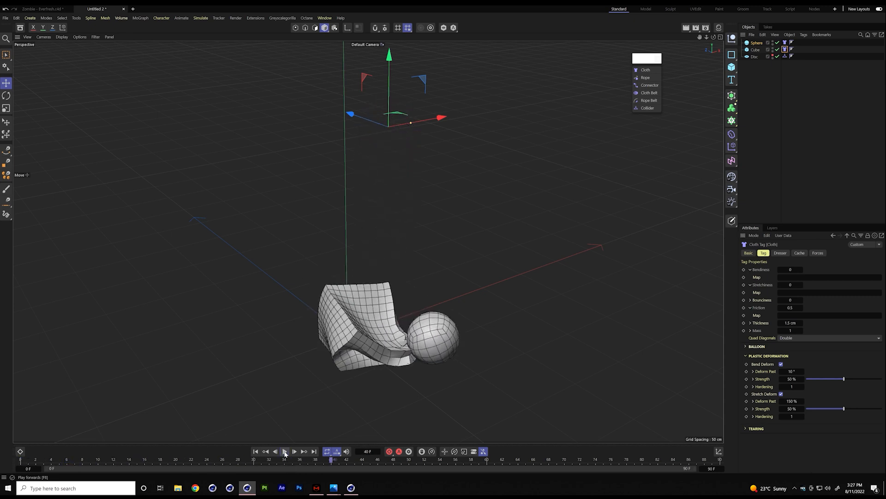
left_click(255, 452)
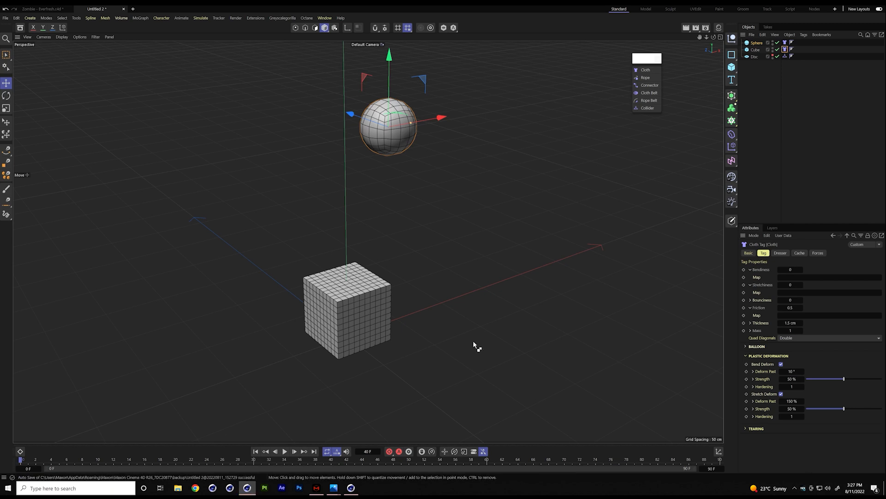
- In a new project, set up a Hexahedron sphere with about 56 segments and make it editable
key("ctrl+n")
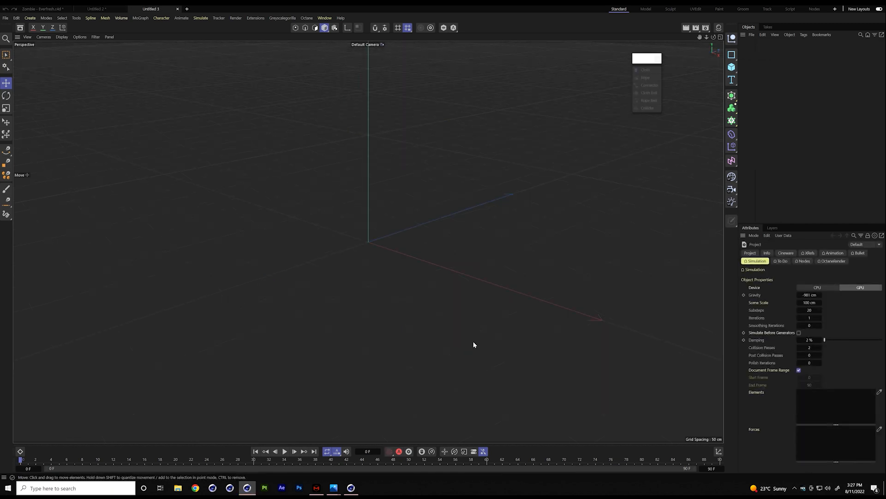
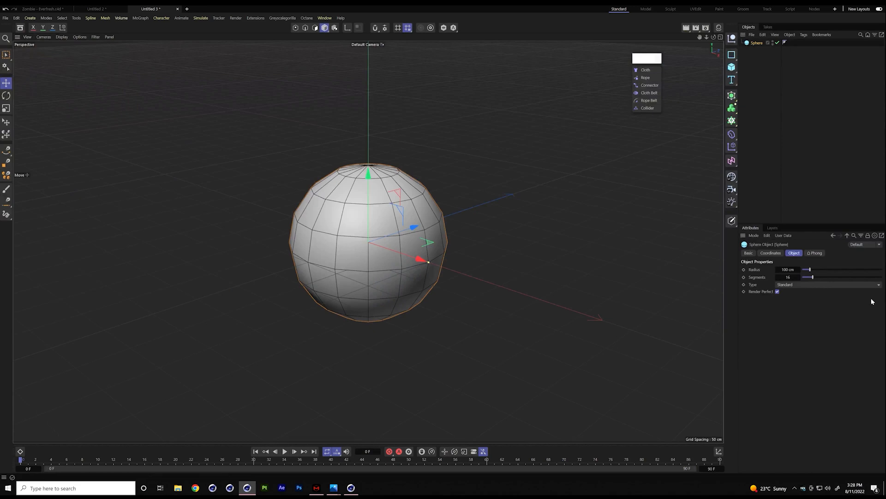
left_click(805, 284)
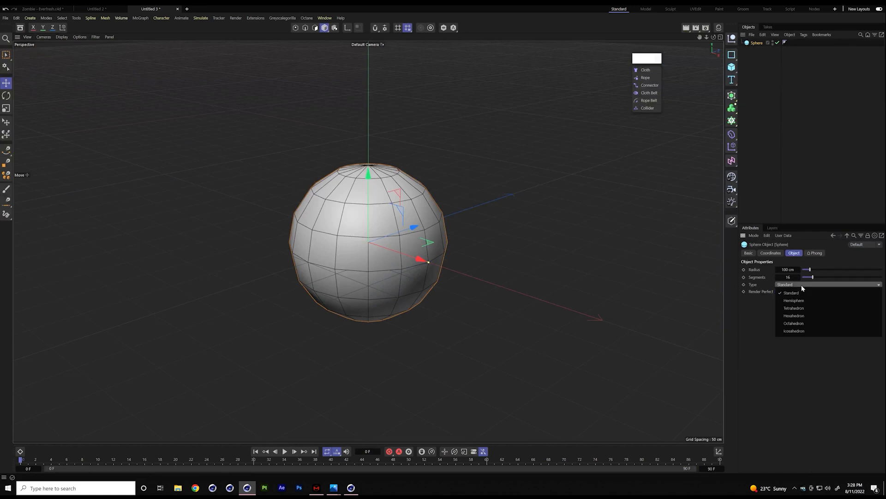
left_click(808, 316)
left_click_drag(813, 277, 847, 276)
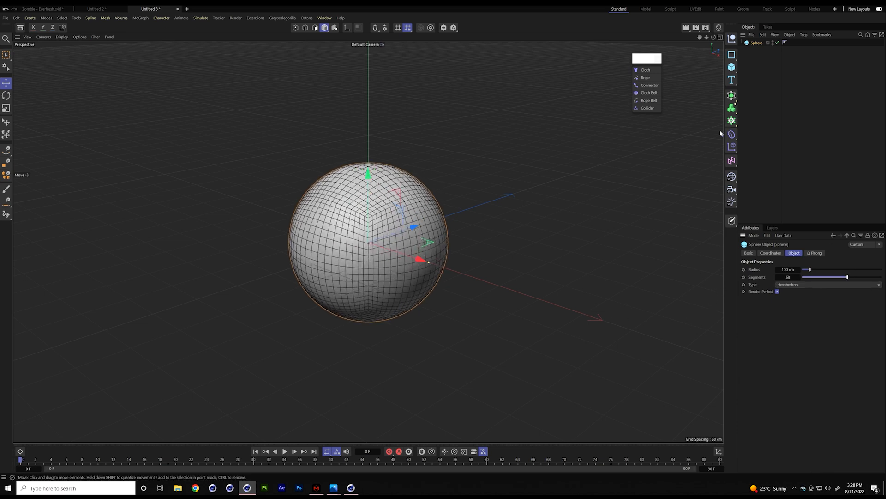
key("c")
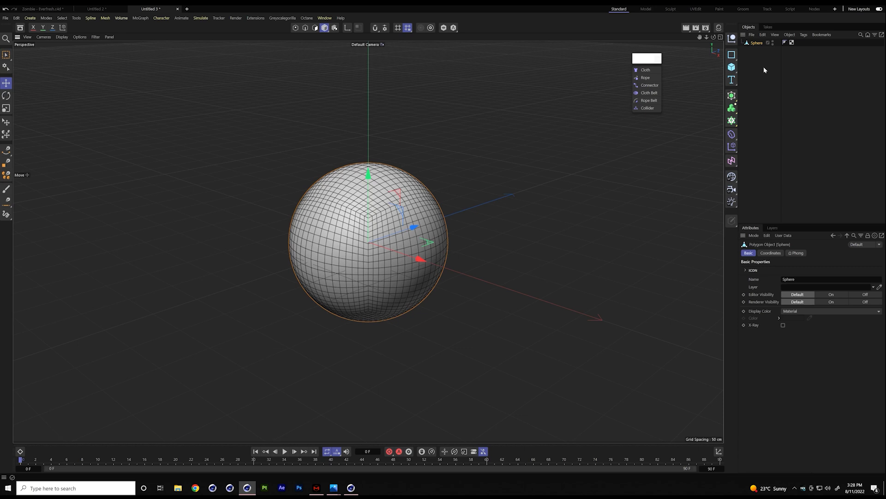
- Add a Vertex Map tag to the editable sphere
right_click(755, 45)
mouse_move(762, 120)
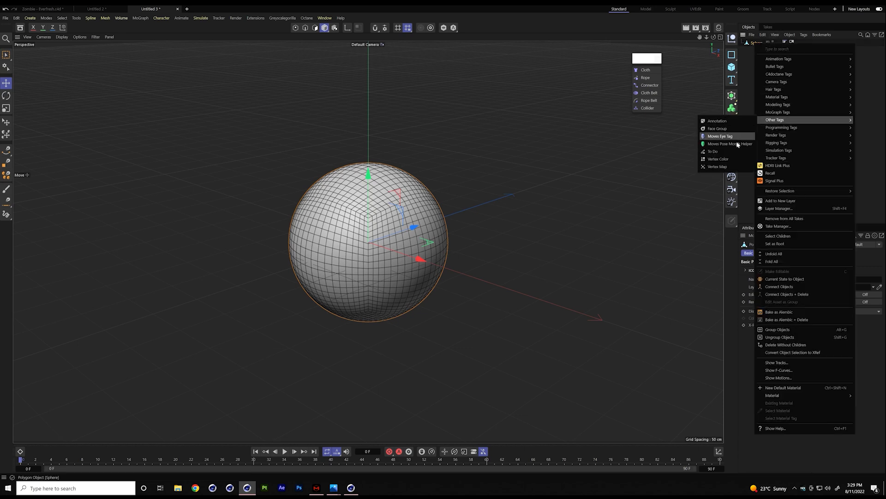
left_click(731, 167)
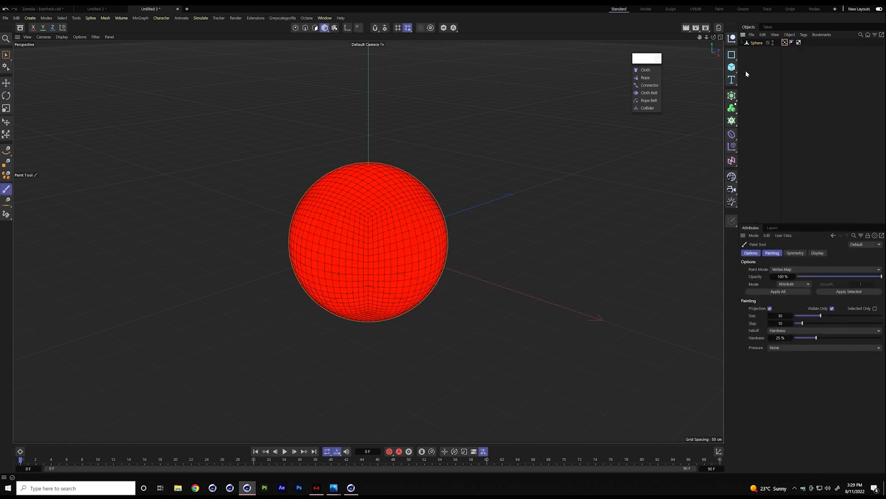
left_click(754, 44)
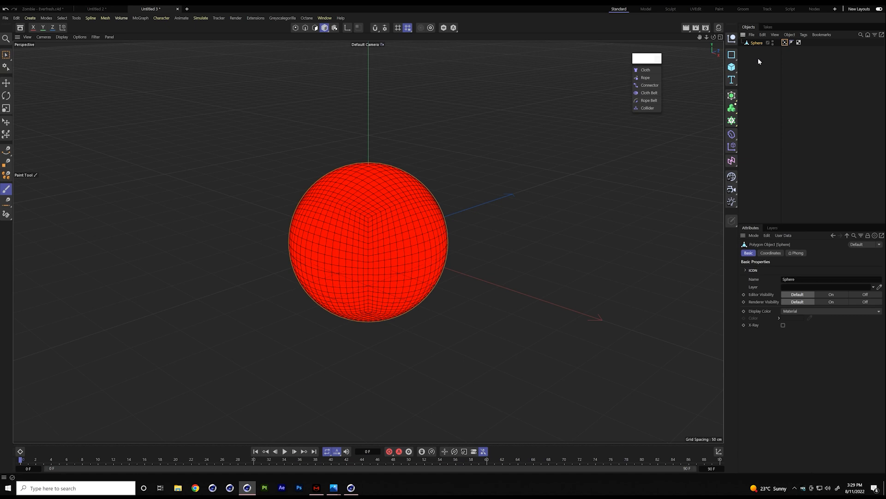
left_click(758, 58)
- Add a Cloth tag to the sphere, then test-play the simulation and rewind to the start
left_click(757, 43)
right_click(755, 43)
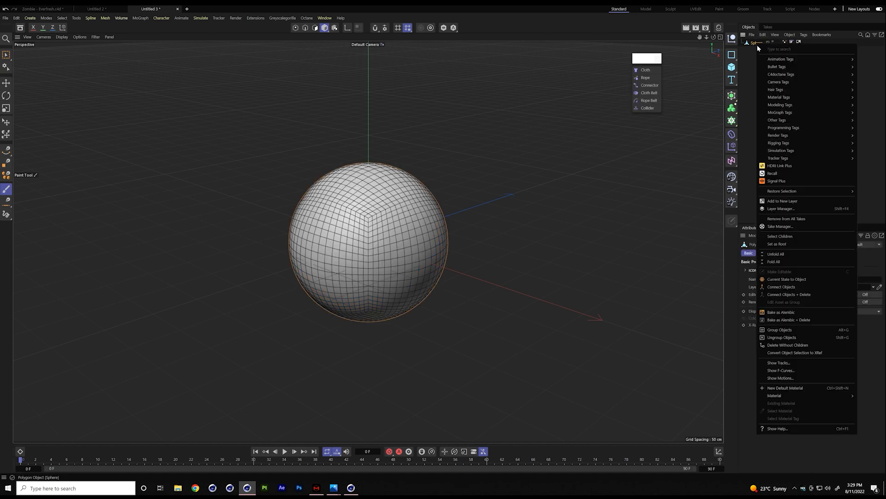
left_click(744, 151)
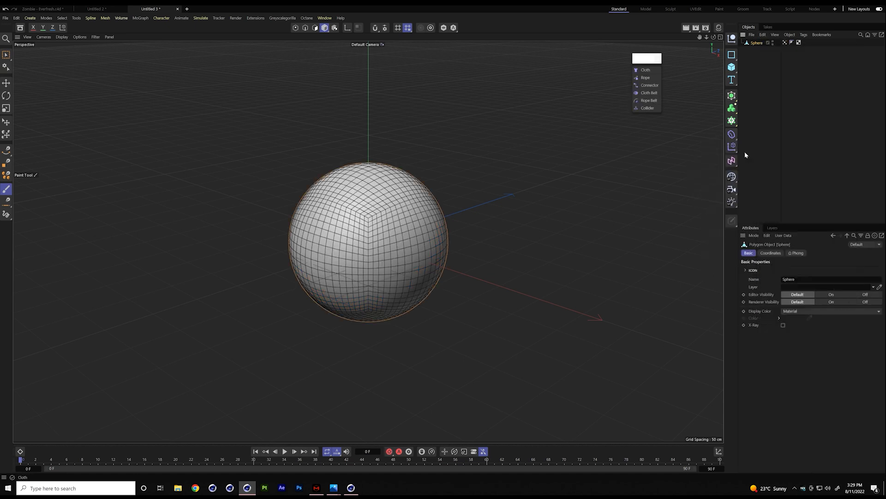
left_click(285, 451)
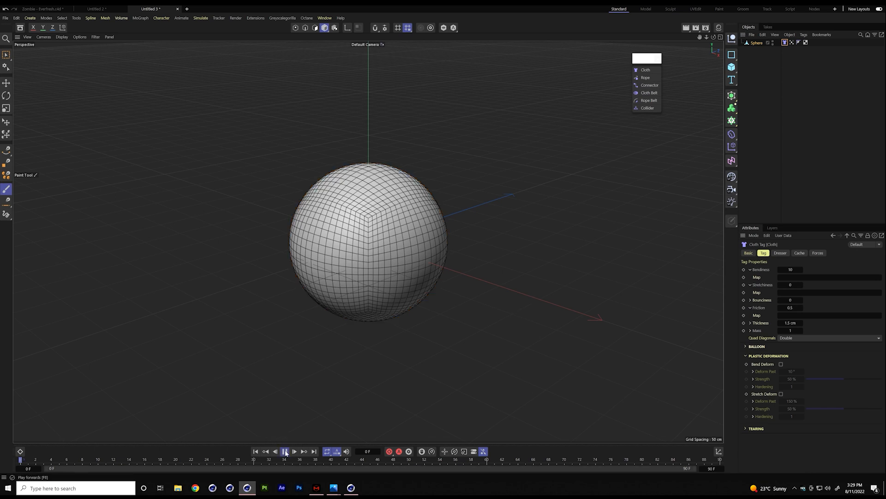
left_click(285, 452)
left_click(256, 451)
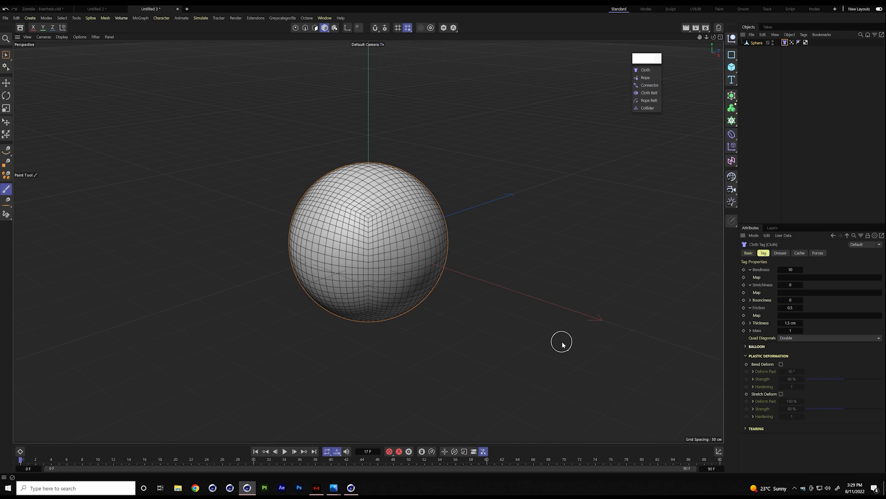
- Set the project's simulation gravity to 0 cm, then test-play the simulation and rewind to the start
key("ctrl+d")
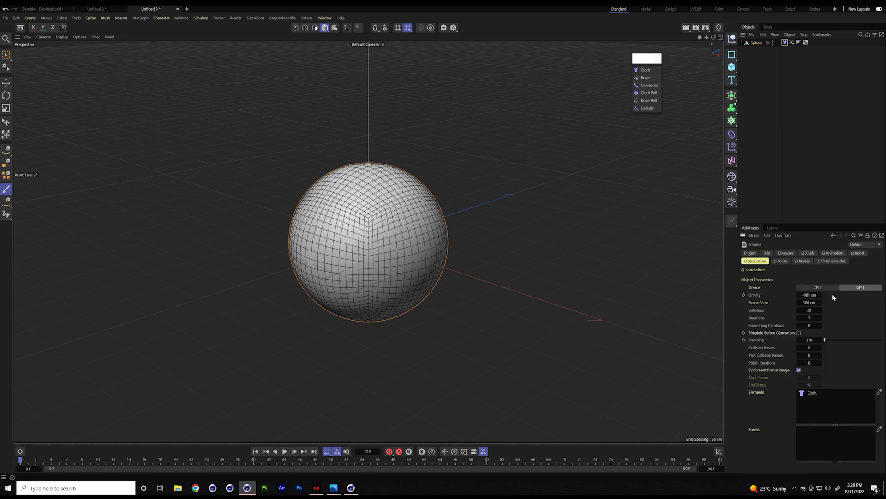
double_click(804, 297)
type("0")
key("Return")
left_click(284, 451)
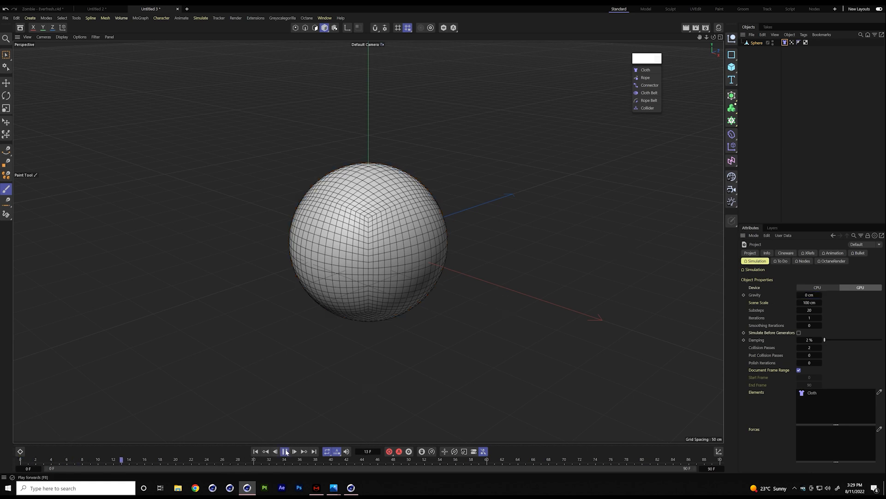
left_click(285, 452)
left_click(255, 452)
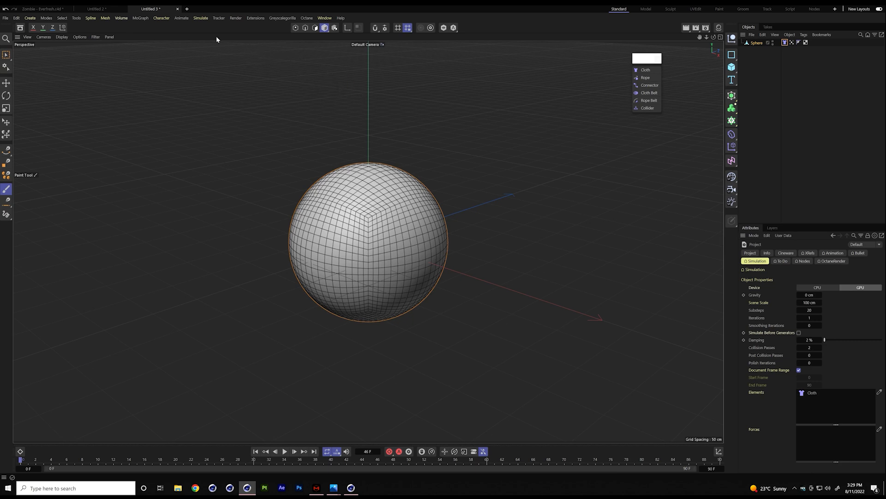
- Detach the simulation Forces list as a floating palette and add a Field Force object to the scene
left_click(200, 19)
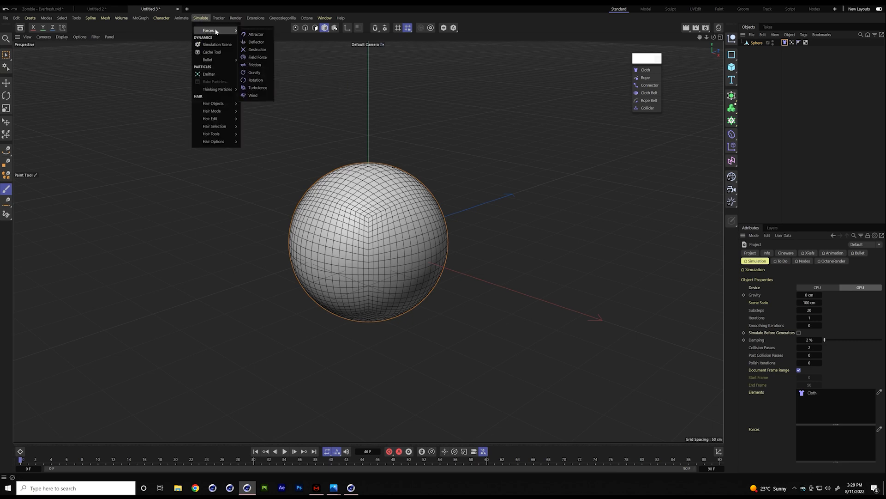
left_click_drag(256, 28, 369, 39)
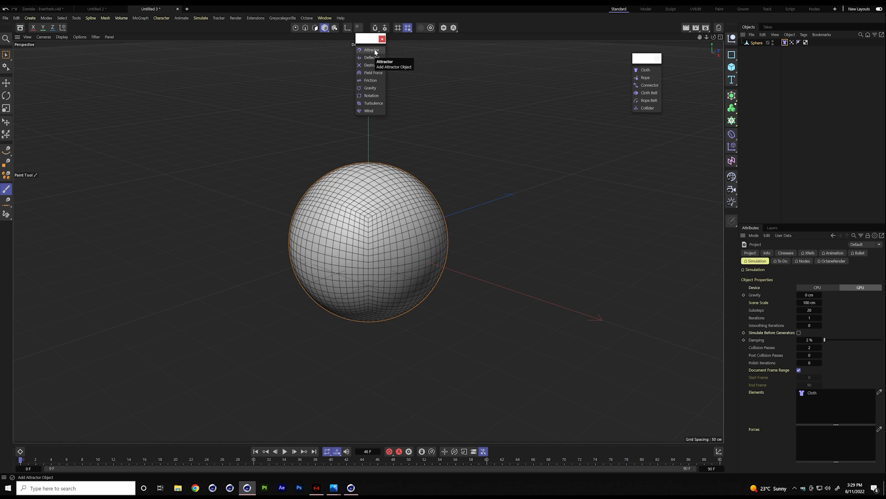
left_click(380, 74)
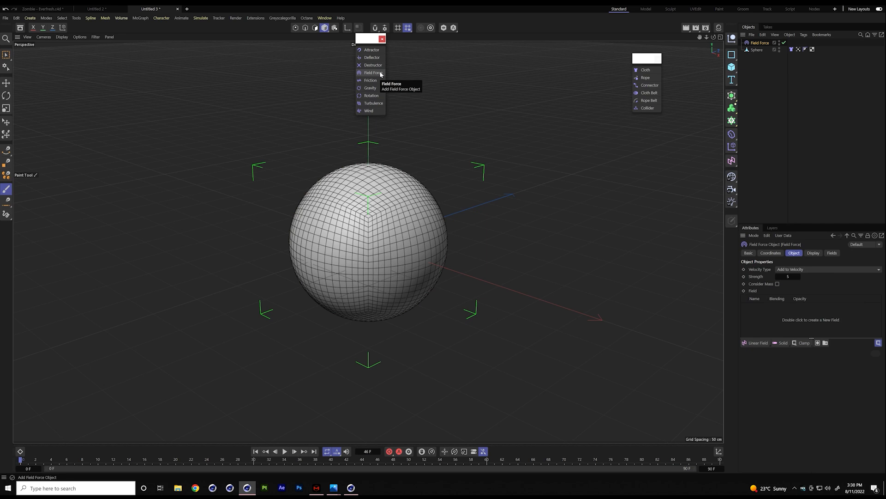
- Hide the sphere in the viewport and add a Spherical Field to the Field Force
left_click(780, 48)
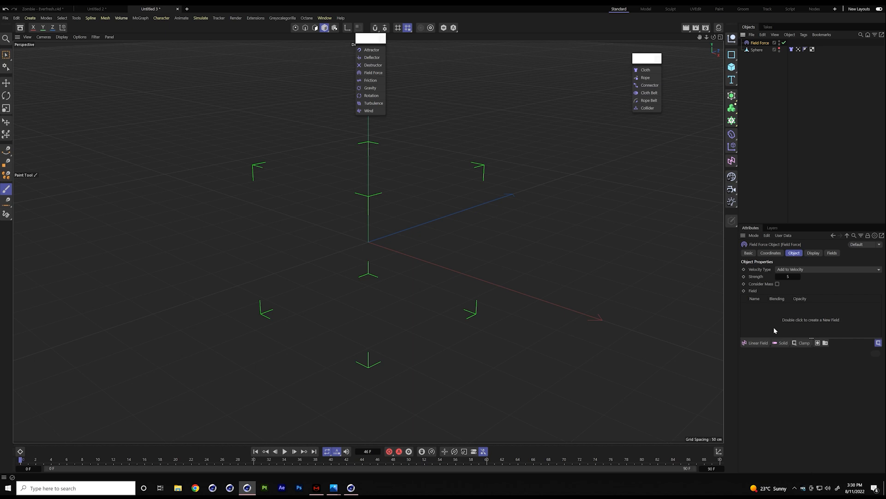
left_click(832, 253)
left_click(792, 253)
left_click(765, 344)
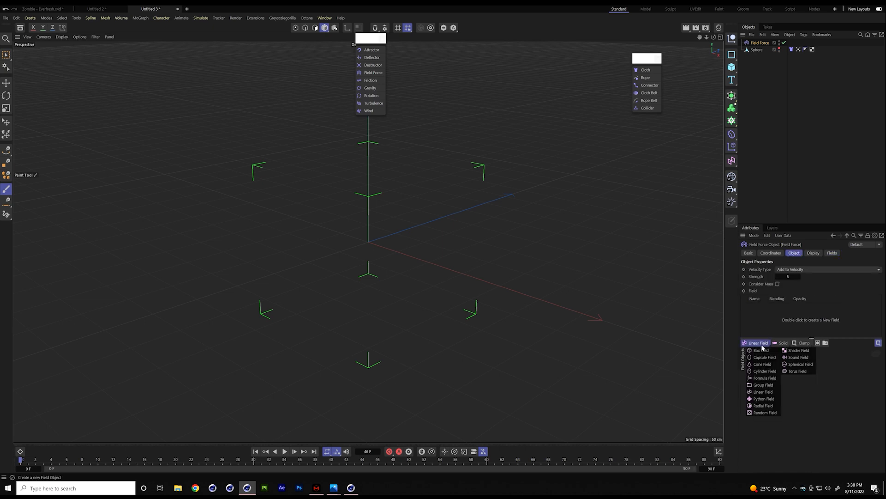
left_click(798, 364)
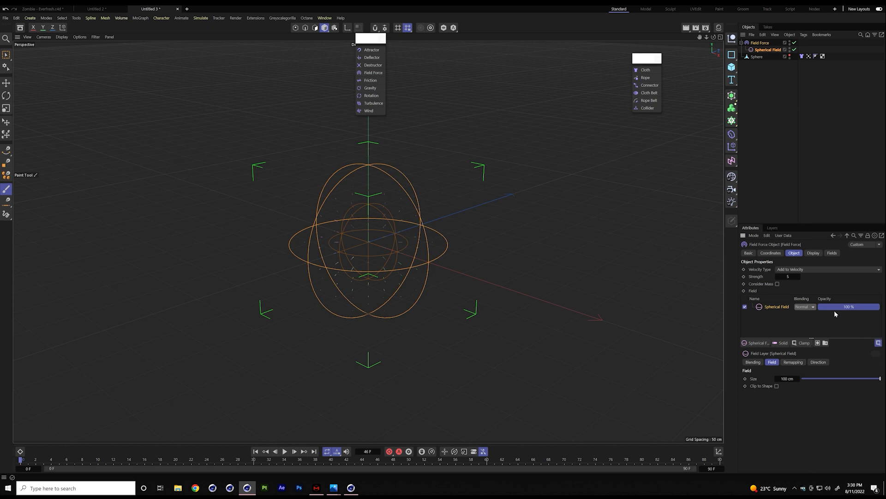
- Set the Field Force's Velocity Type to Set Absolute Velocity and its Strength to 20
left_click(827, 270)
left_click(805, 284)
left_click(790, 276)
key("Return")
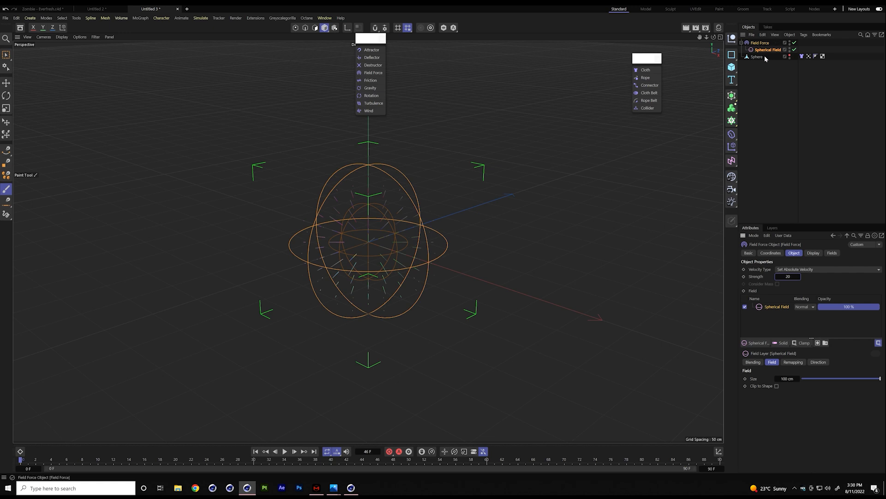
- Show the sphere again, test-play the simulation with the Field Force and rewind to the start
left_click(789, 54)
left_click(285, 451)
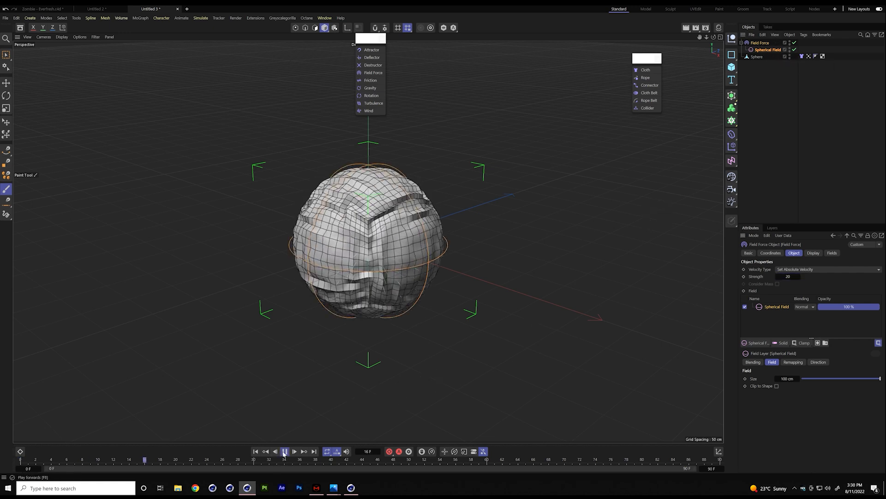
left_click(285, 451)
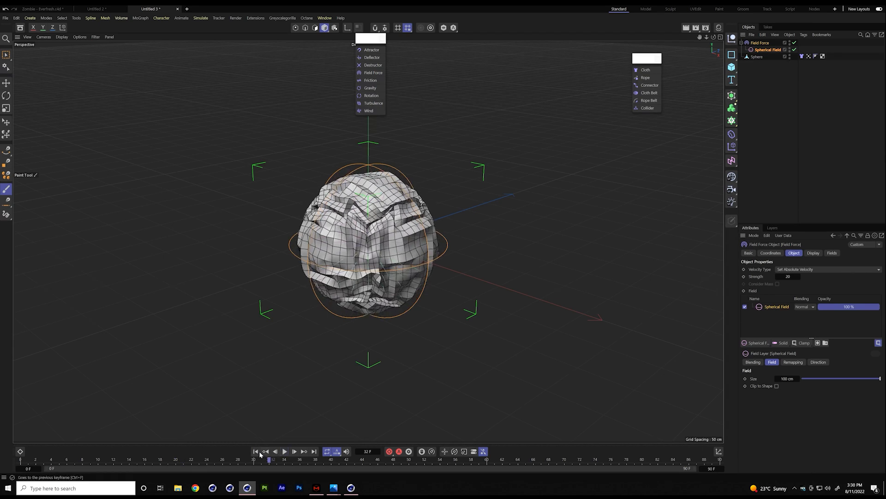
left_click(257, 451)
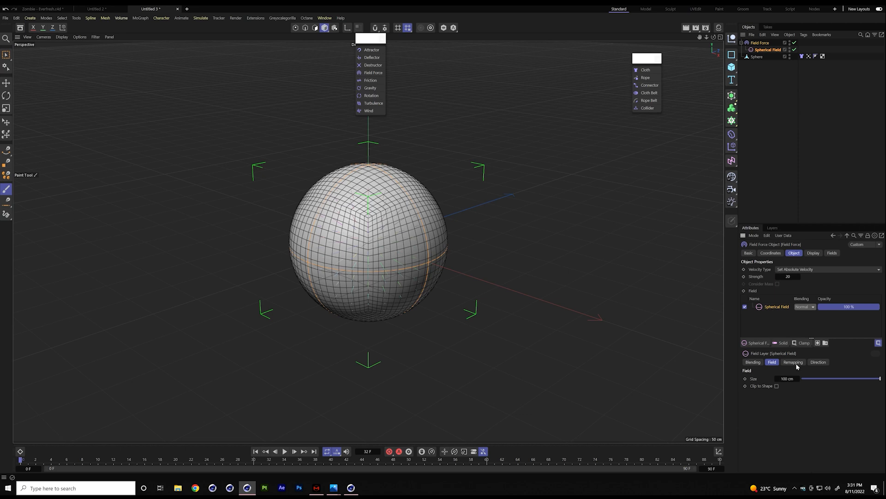
- Turn off Invert Direction for the Spherical Field, then test-play the simulation and rewind to the start
left_click(827, 363)
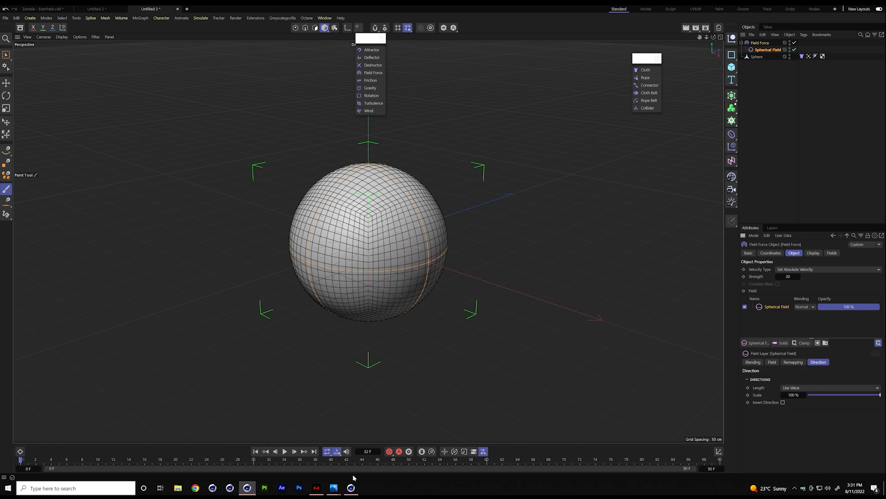
left_click(285, 451)
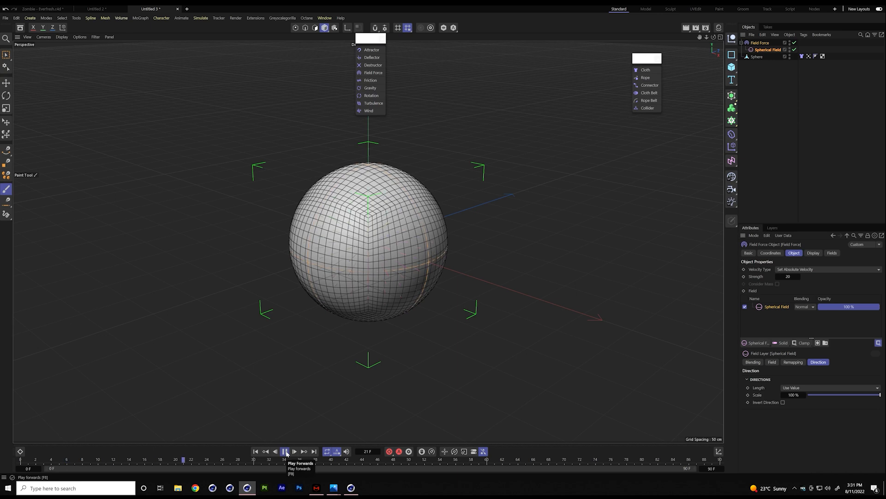
left_click(285, 451)
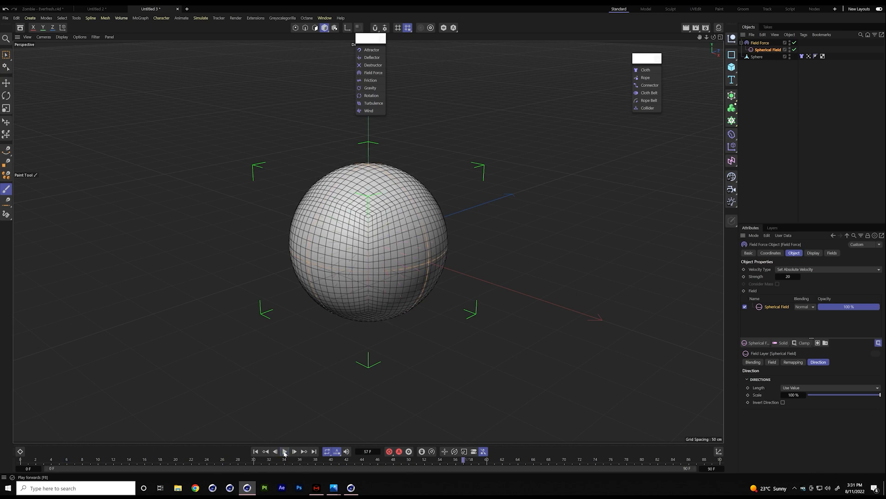
left_click(258, 452)
- Set the Field Force's Strength to 150, then test-play the simulation and rewind to the start
key("Return")
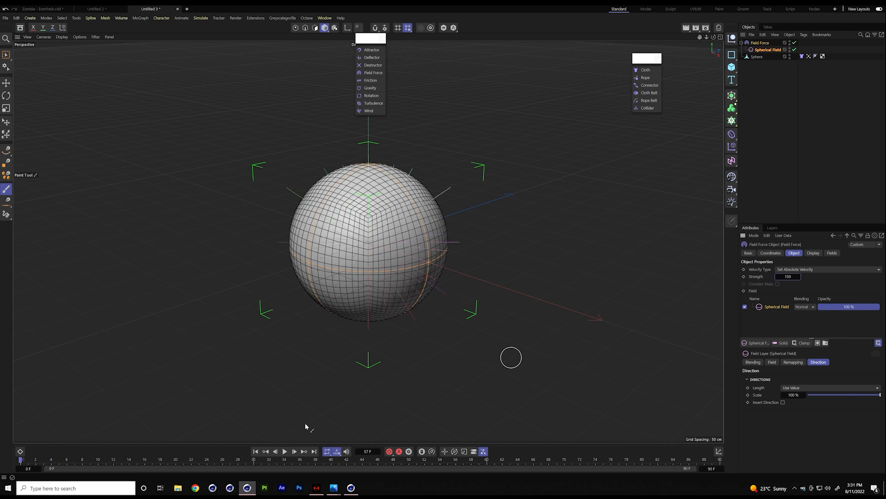
left_click(285, 451)
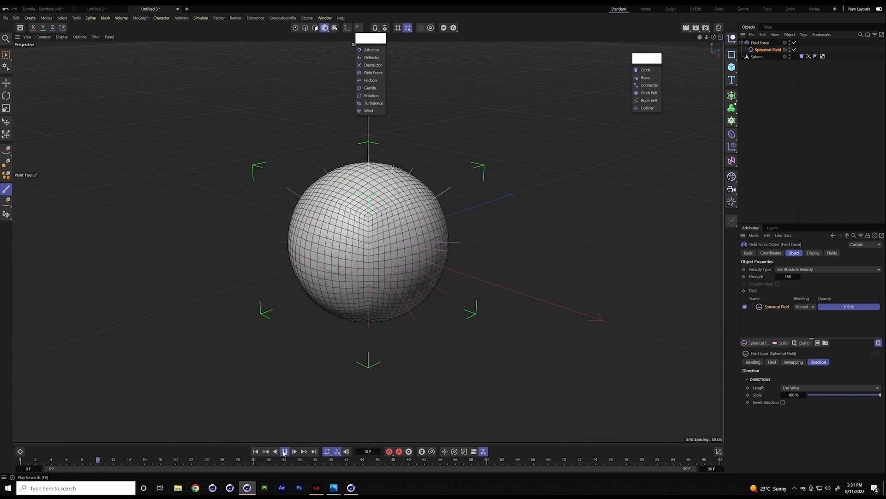
left_click(284, 452)
left_click(285, 452)
left_click(285, 452)
left_click(256, 451)
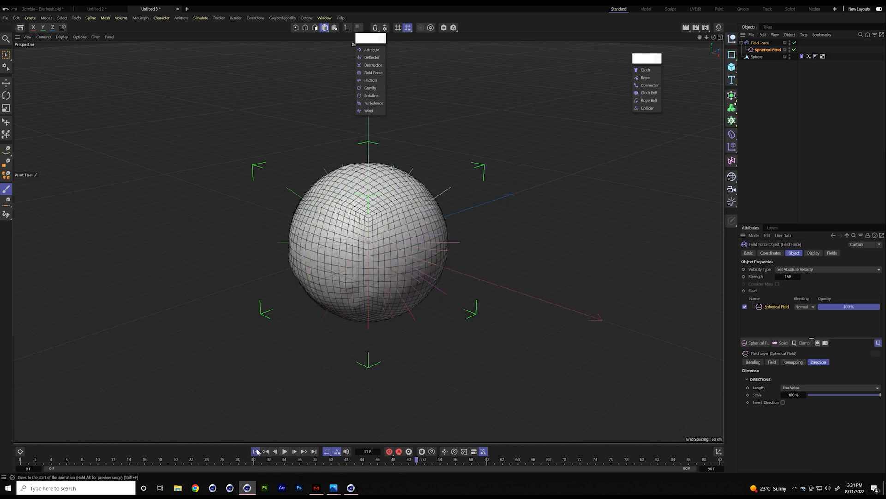
- Set the Stretchiness of the sphere's Cloth tag to 20, then test-play the simulation and rewind to the start
left_click(802, 56)
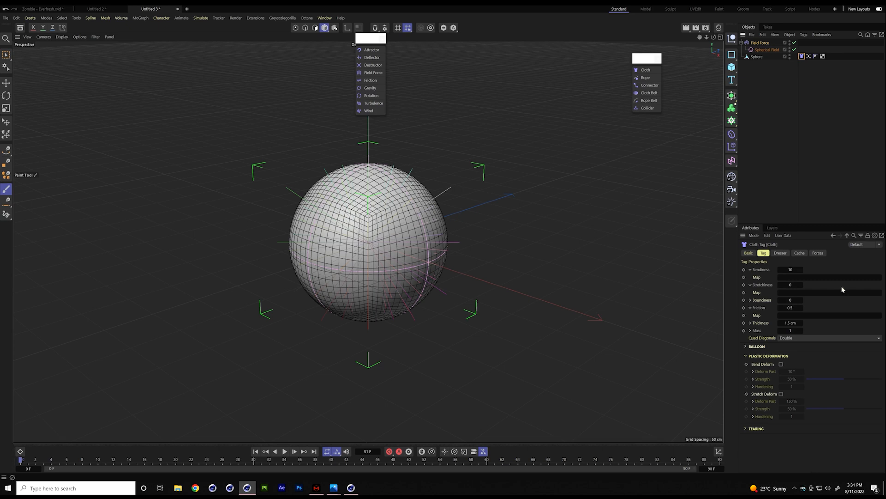
left_click(746, 356)
left_click(746, 365)
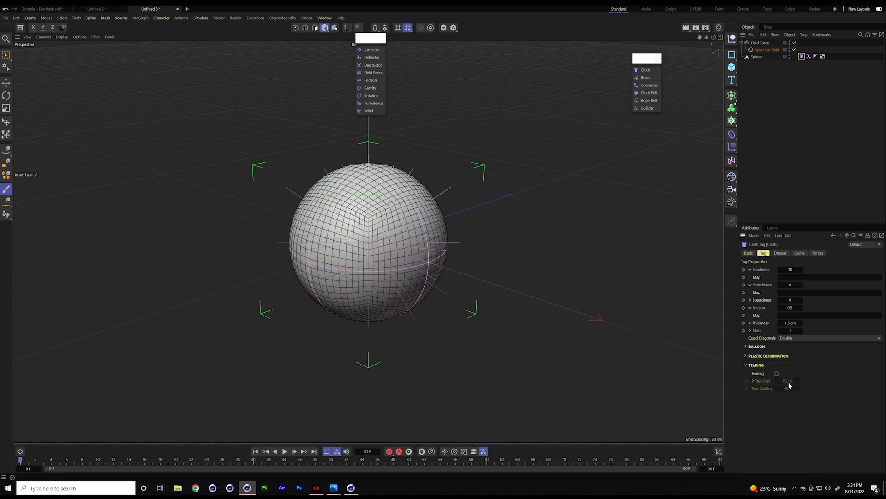
left_click(794, 287)
type("20")
key("Return")
left_click(285, 451)
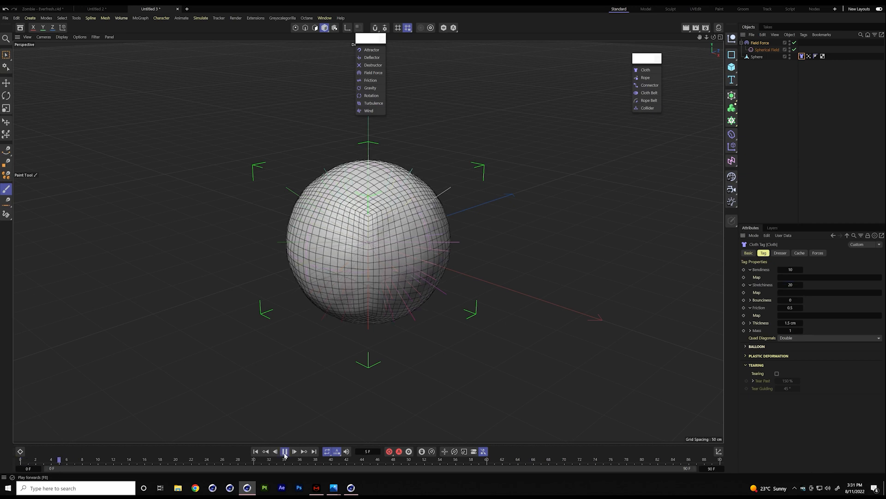
left_click(284, 451)
left_click(255, 451)
- Enable Tearing on the Cloth tag, then test-play the simulation and rewind to the start
left_click(777, 373)
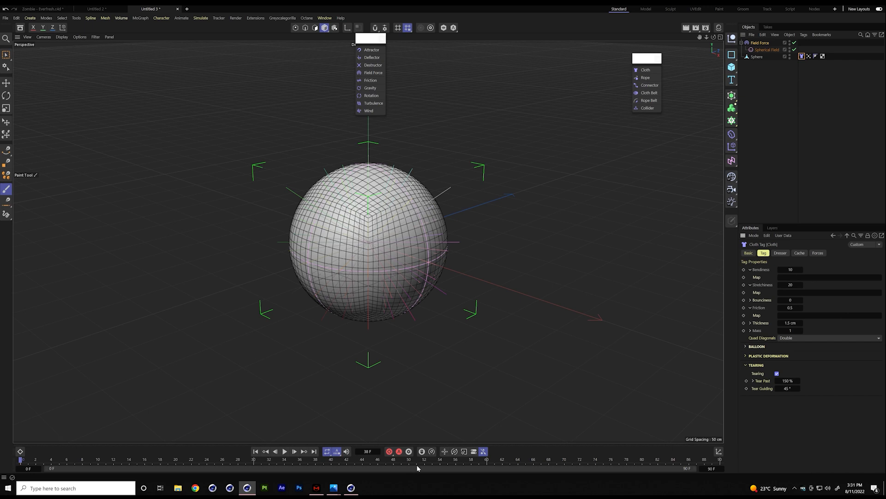
left_click(285, 451)
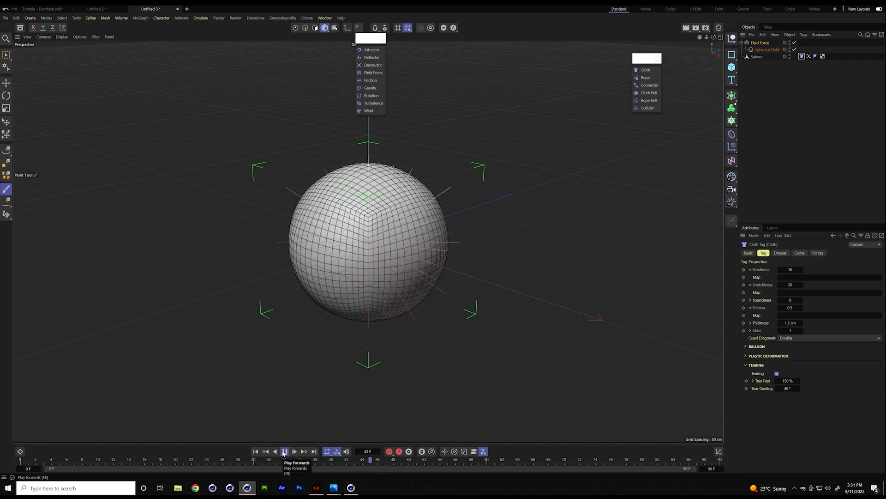
left_click(285, 451)
left_click(255, 451)
- Set the cloth's Tear Past to 101 % and test-play the tearing simulation
double_click(790, 381)
type("101")
key("Return")
left_click(284, 452)
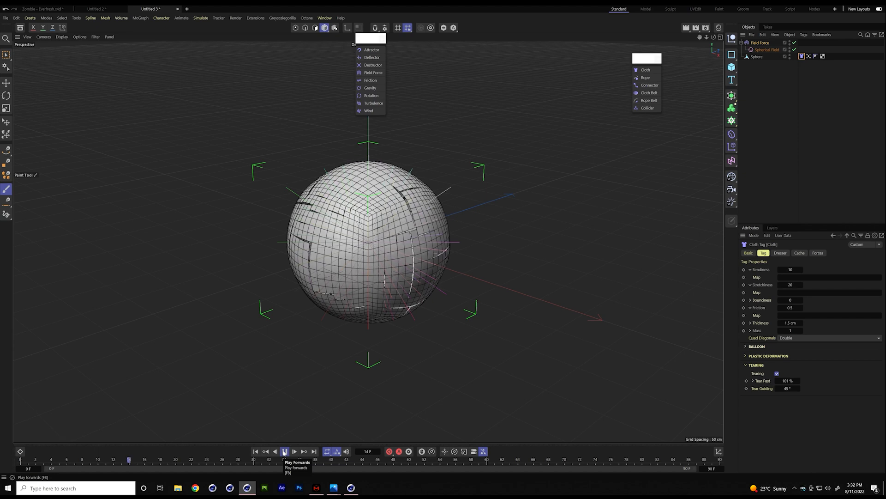
left_click(284, 452)
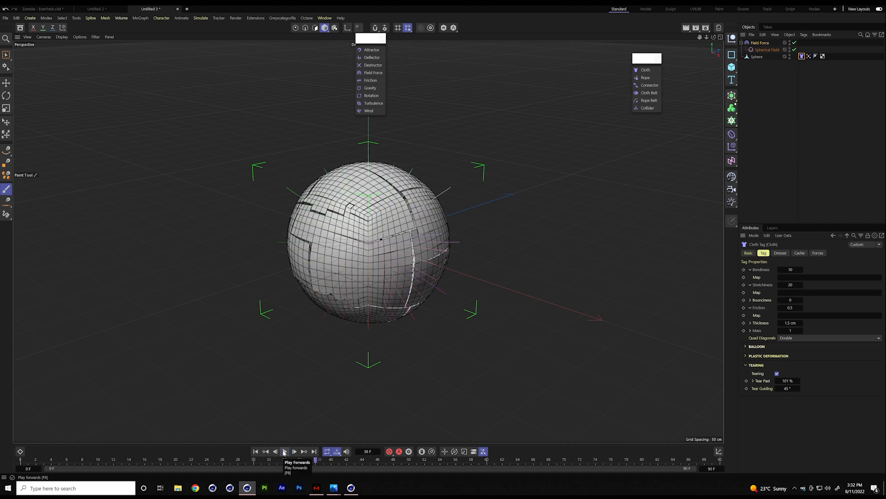
- Set the cloth's Tear Past to 115 % and the Spherical Field's direction Length to Normalize
left_click(789, 380)
key("BackSpace")
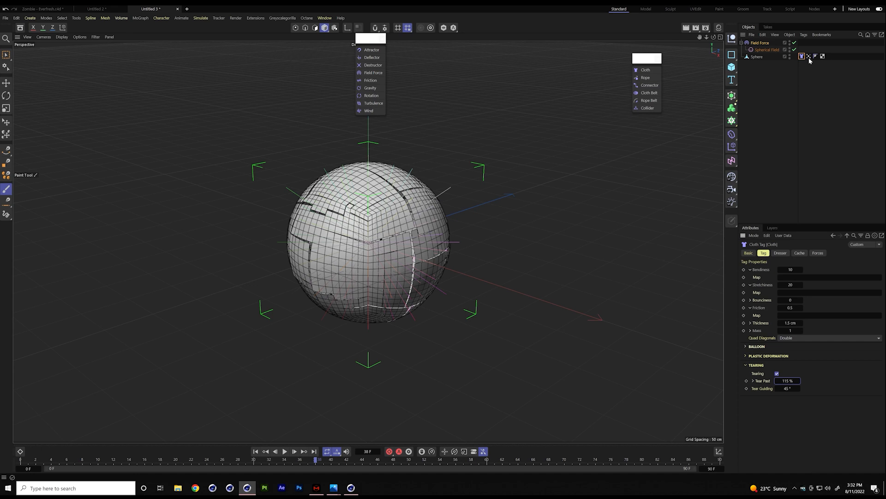
left_click(759, 43)
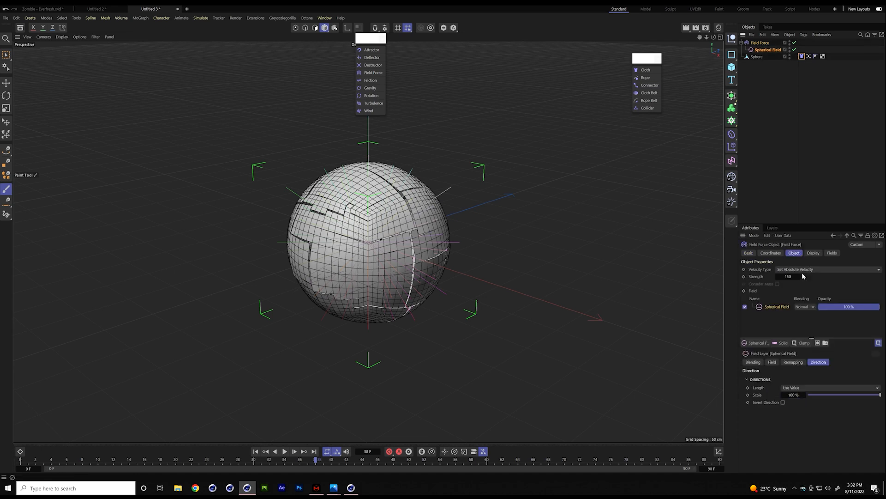
left_click(813, 389)
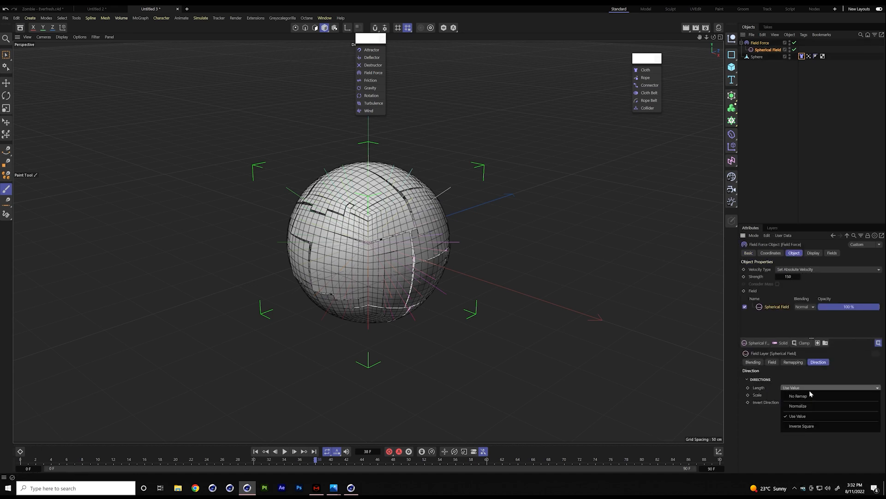
left_click(805, 402)
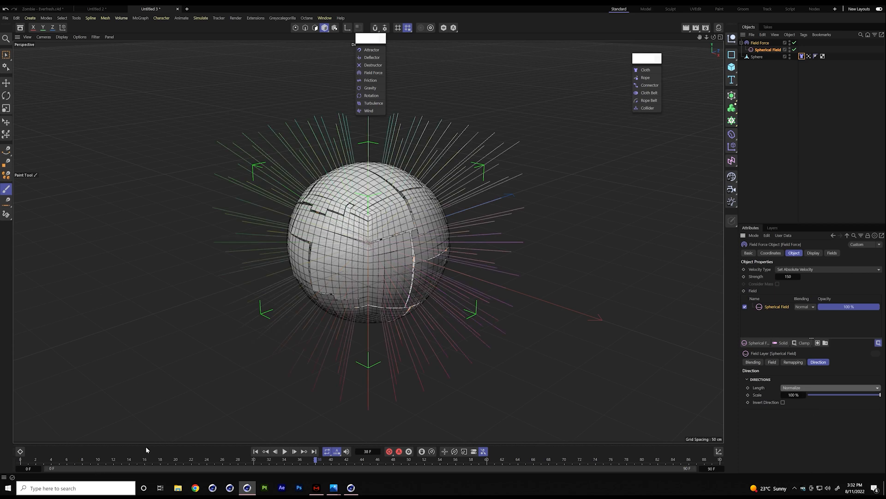
- Test-play the tearing simulation from the start a few times to examine how the sphere bursts, then rewind
left_click(284, 451)
left_click(284, 452)
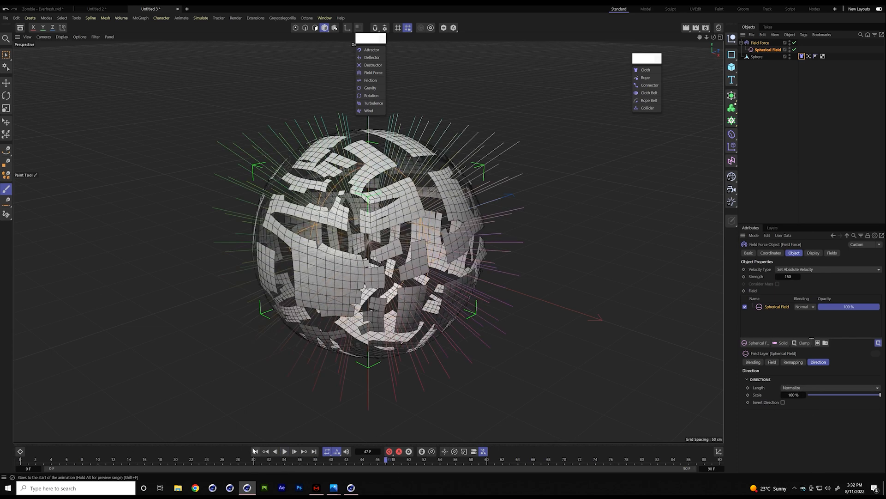
left_click(256, 452)
left_click(284, 451)
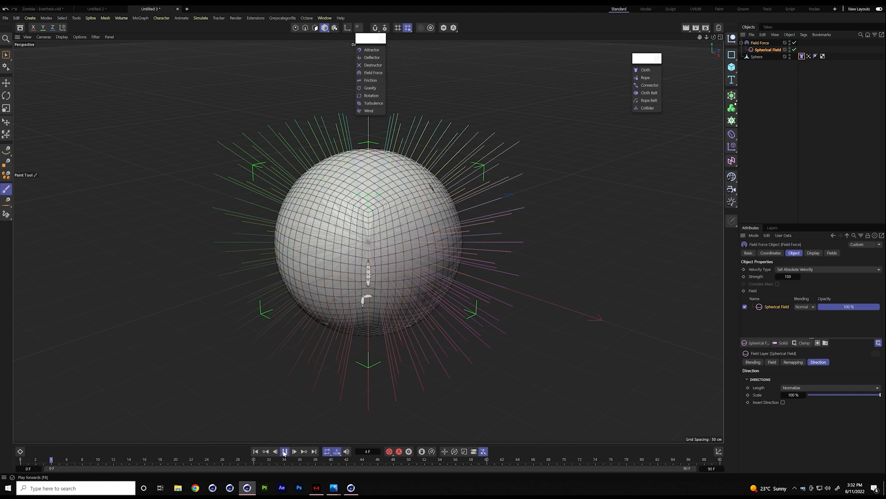
left_click(285, 452)
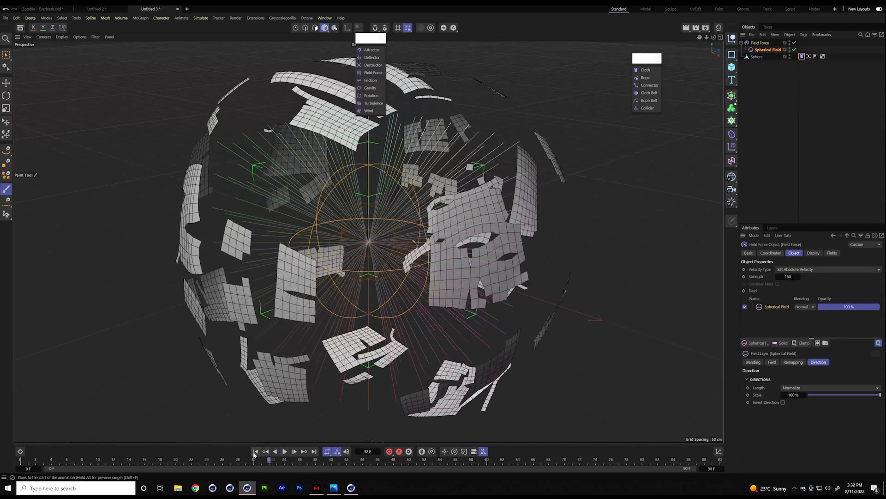
left_click(256, 451)
left_click(285, 451)
left_click(284, 451)
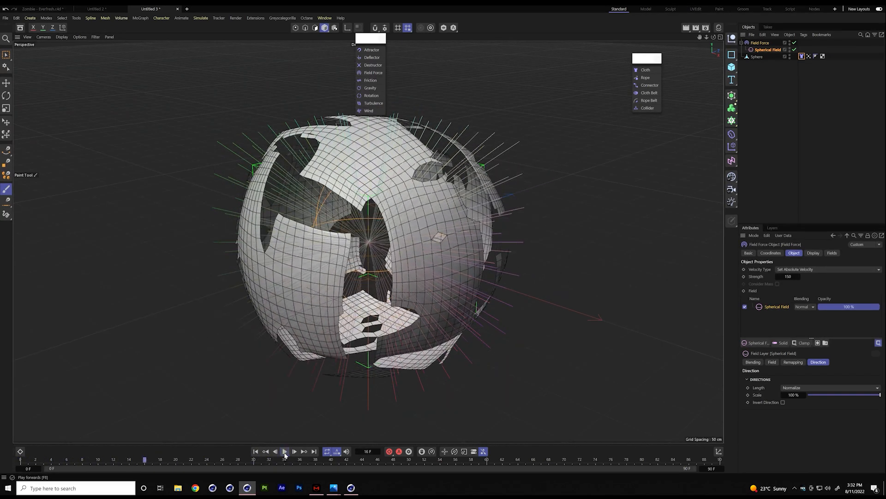
left_click(255, 452)
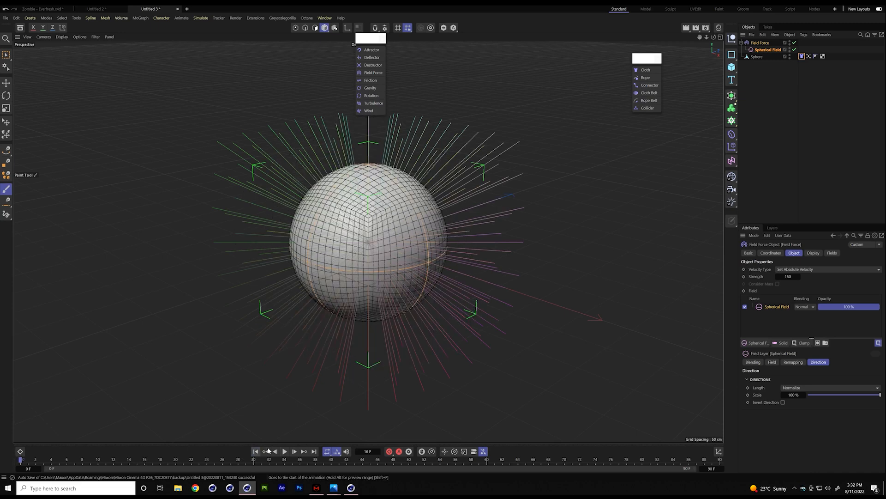
- Move the Spherical Field down to the base of the sphere, then test-play the simulation and rewind to the start
left_click(762, 50)
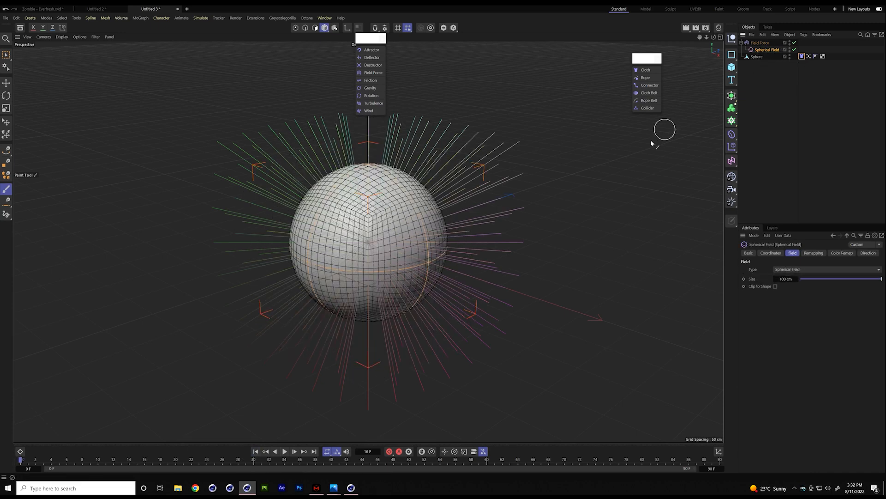
key("e")
left_click_drag(374, 197, 378, 258)
left_click(285, 452)
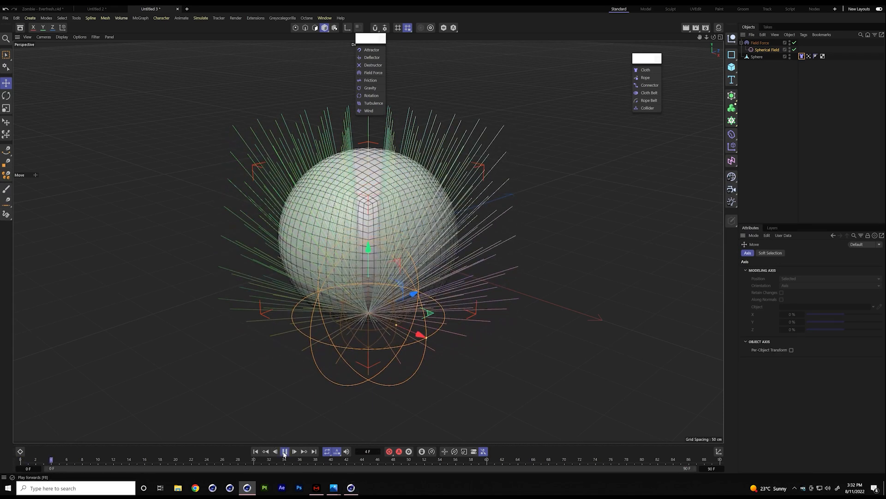
left_click(284, 451)
left_click(256, 452)
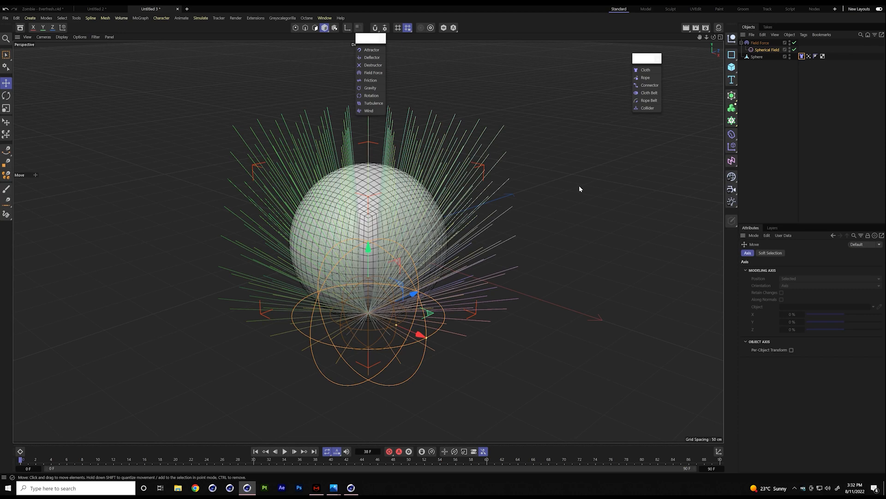
- Test-play the tearing simulation from the start, rewind, and raise the Spherical Field into the lower half of the sphere
left_click(285, 451)
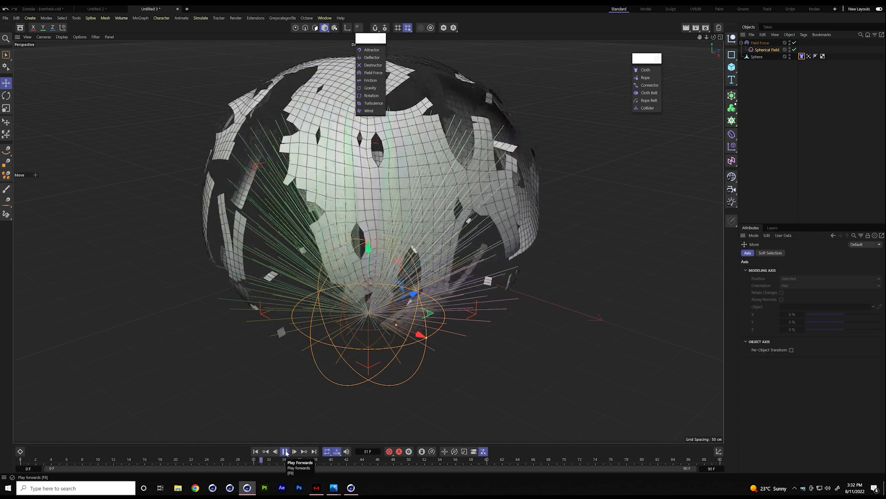
left_click(285, 451)
left_click(256, 452)
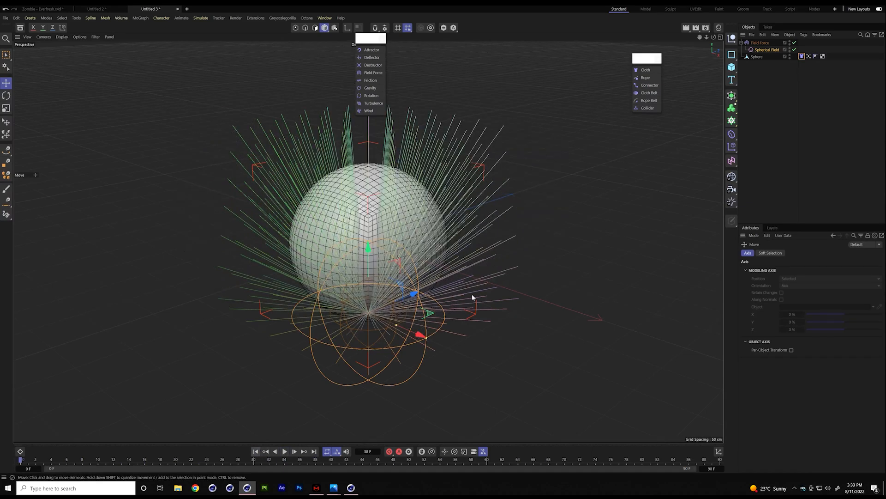
left_click_drag(368, 251, 368, 206)
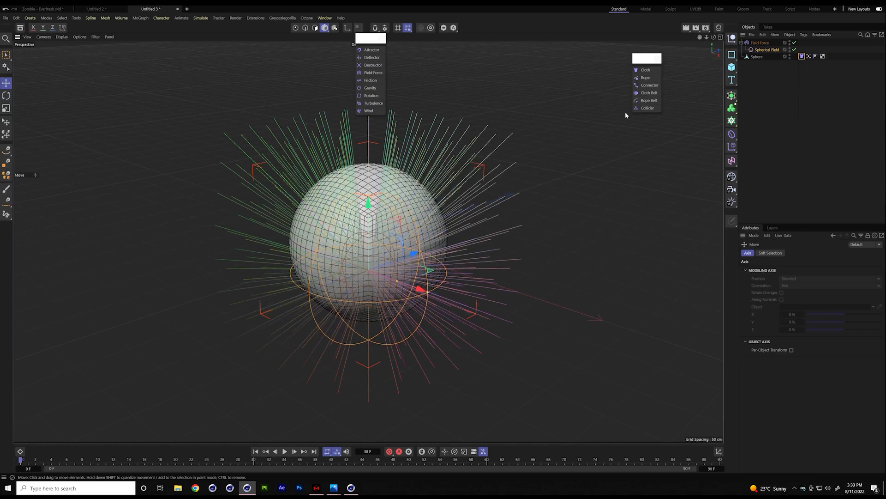
- Hide the Field Force in the viewport and activate the Paint Tool on the sphere's vertex map
left_click(757, 101)
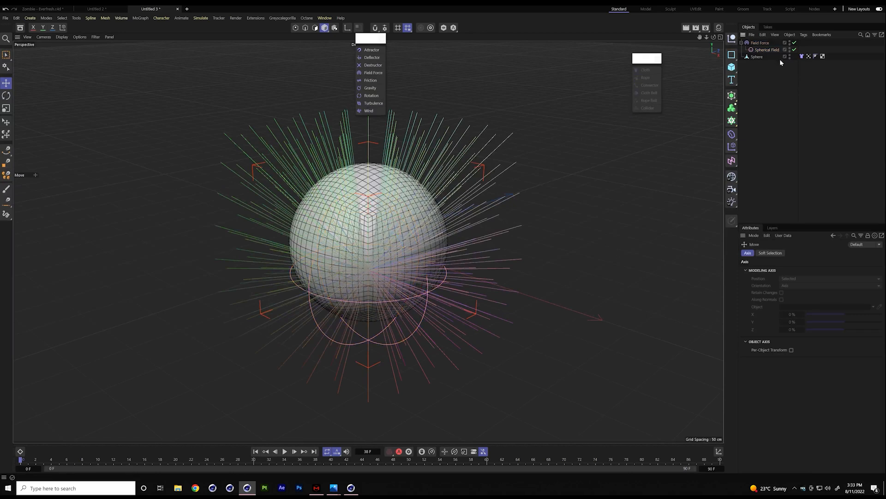
left_click(790, 42)
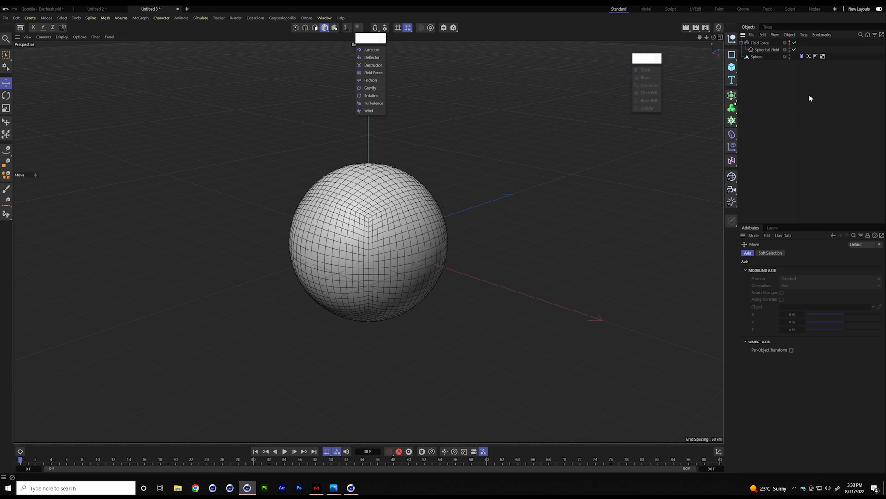
left_click(808, 56)
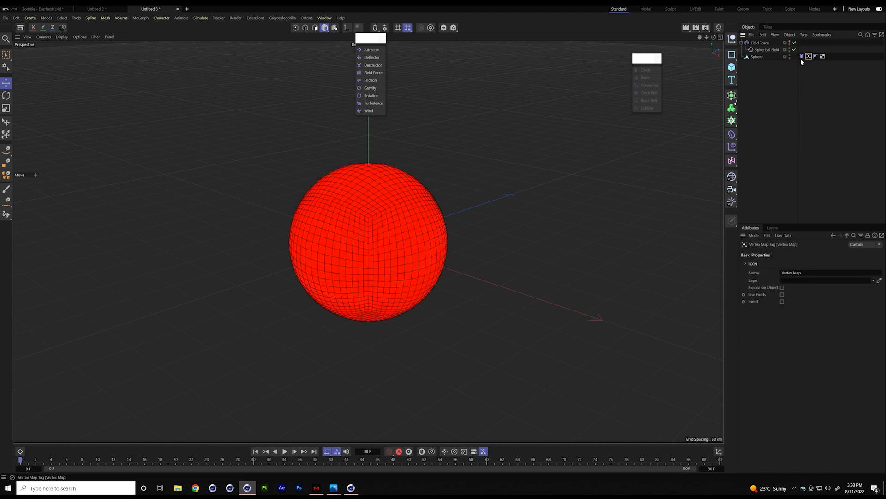
left_click(757, 58)
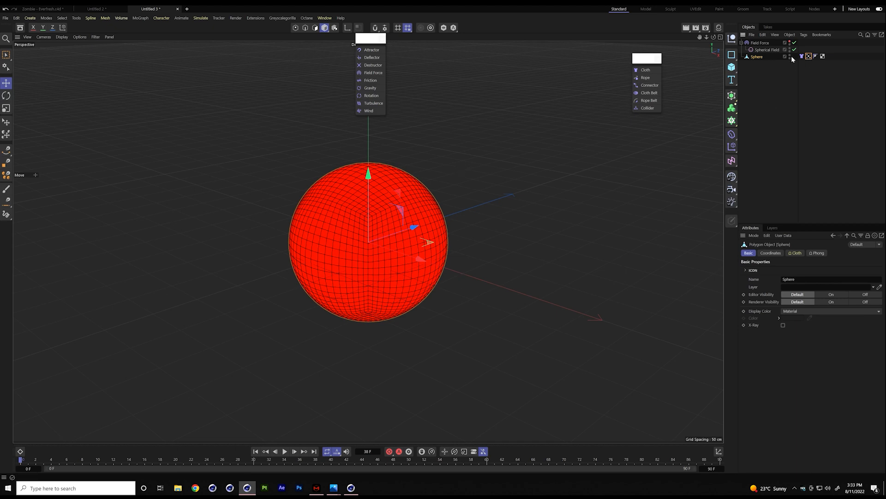
left_click(808, 55)
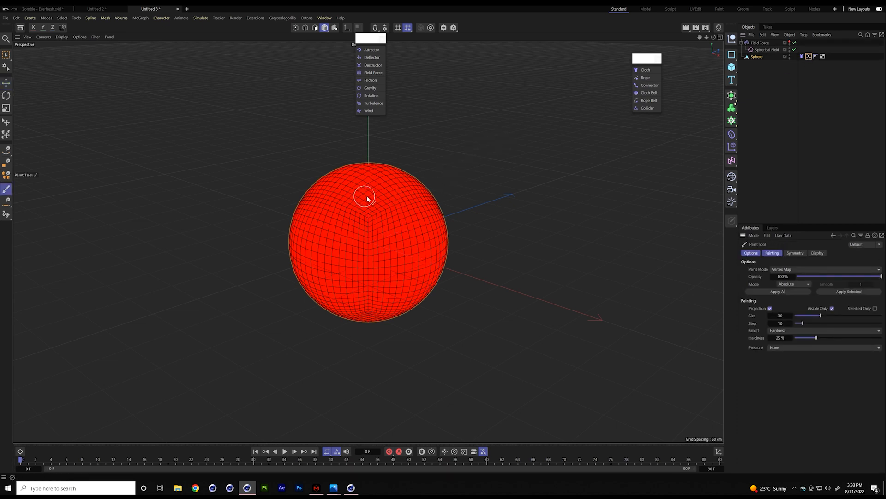
- Paint full-strength vertical stripes on the vertex map from the sphere's top towards its base, spaced all around the sphere
mouse_move(368, 197)
left_mouse_down("alt")
mouse_move(372, 186)
mouse_move(374, 221)
left_mouse_up("alt")
left_click_drag(365, 160, 376, 297)
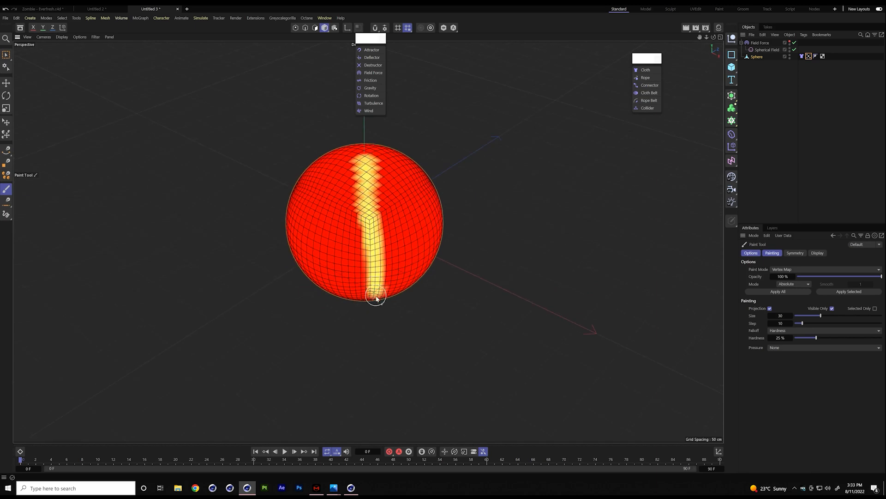
mouse_move(382, 215)
left_mouse_down("alt")
mouse_move(556, 223)
mouse_move(477, 251)
left_mouse_up("alt")
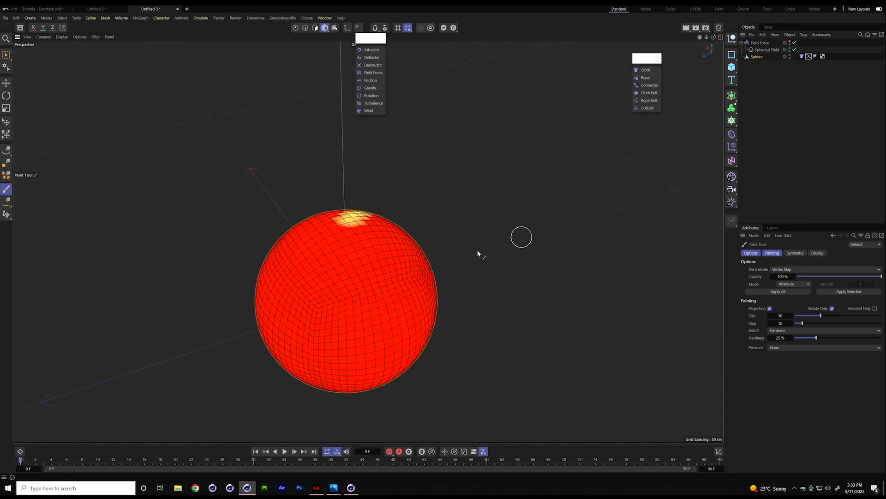
left_click_drag(349, 232, 360, 299)
mouse_move(329, 317)
left_mouse_down("alt")
mouse_move(416, 320)
mouse_move(387, 320)
mouse_move(368, 241)
mouse_move(377, 237)
left_mouse_up("alt")
mouse_move(345, 204)
left_mouse_down()
mouse_move(328, 298)
mouse_move(339, 381)
left_mouse_up()
mouse_move(387, 293)
left_mouse_down("alt")
mouse_move(356, 304)
mouse_move(399, 238)
left_mouse_up("alt")
mouse_move(393, 204)
left_mouse_down()
mouse_move(417, 289)
mouse_move(422, 375)
left_mouse_up()
mouse_move(423, 375)
left_mouse_down("alt")
mouse_move(322, 262)
mouse_move(299, 427)
left_mouse_up("alt")
mouse_move(372, 389)
left_mouse_down("alt")
mouse_move(458, 330)
mouse_move(562, 288)
mouse_move(491, 301)
mouse_move(482, 200)
left_mouse_up("alt")
mouse_move(482, 199)
left_mouse_down()
mouse_move(452, 259)
mouse_move(449, 345)
left_mouse_up()
left_click_drag(494, 234, 508, 240, "alt")
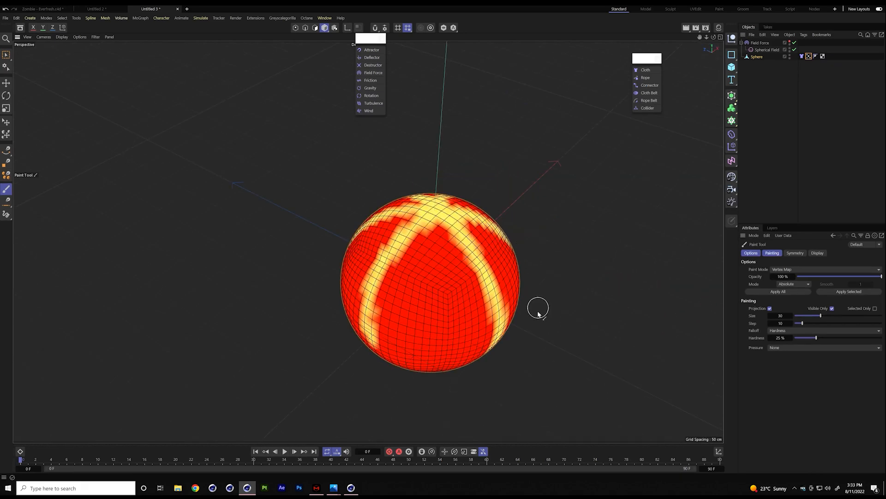
right_click_drag(503, 308, 477, 317, "alt")
middle_click_drag(477, 317, 427, 304, "alt")
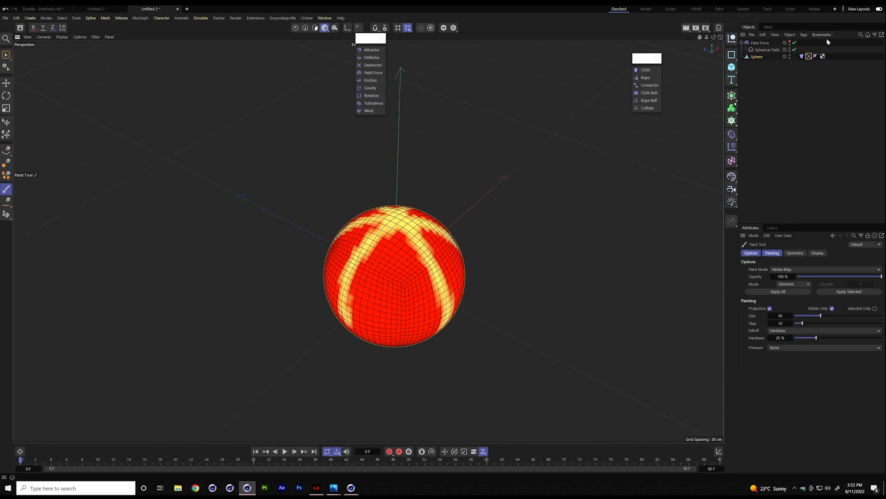
- Rename the sphere's vertex map tag as tearing
left_click(809, 56)
left_click(792, 273)
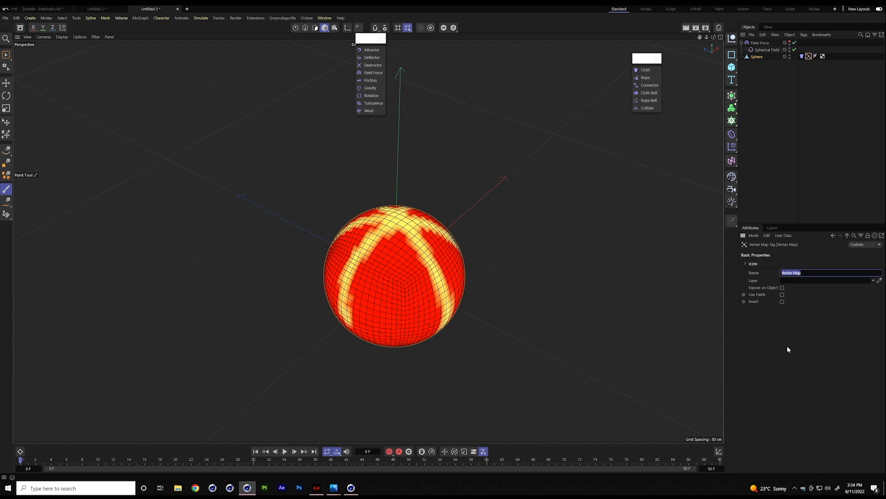
key("BackSpace")
type("tearing")
key("Return")
left_click(821, 99)
- Assign the tearing vertex map to the cloth's Tear Past, with Min Tear Past at 105 % and Tear Past at 120 %
left_click(802, 56)
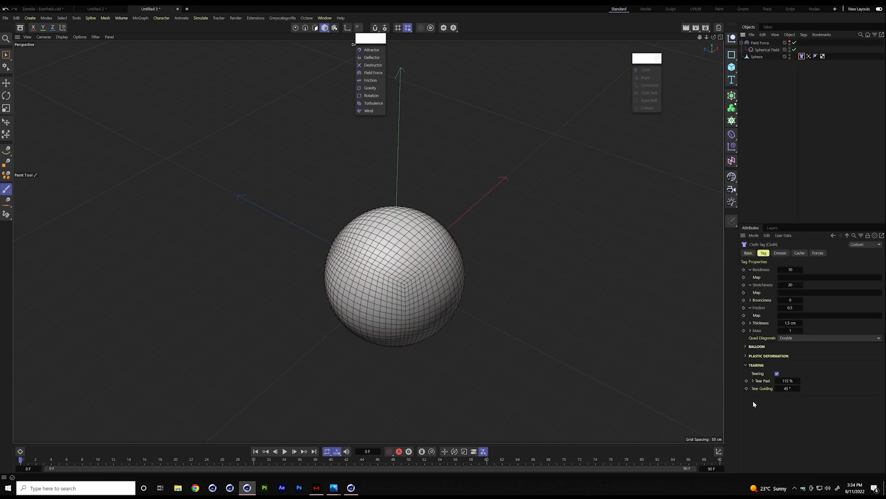
left_click(753, 380)
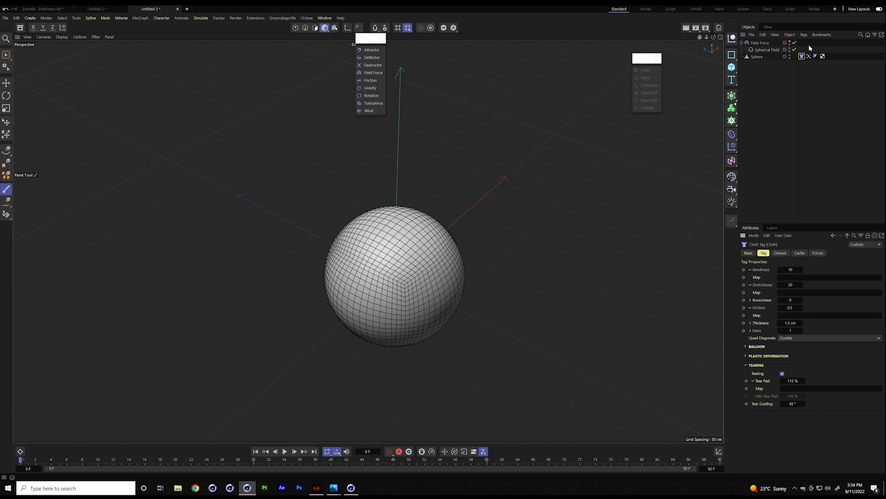
left_click_drag(812, 301, 797, 388)
left_click(793, 395)
type("100")
key("Return")
left_click(790, 381)
type("120")
key("Return")
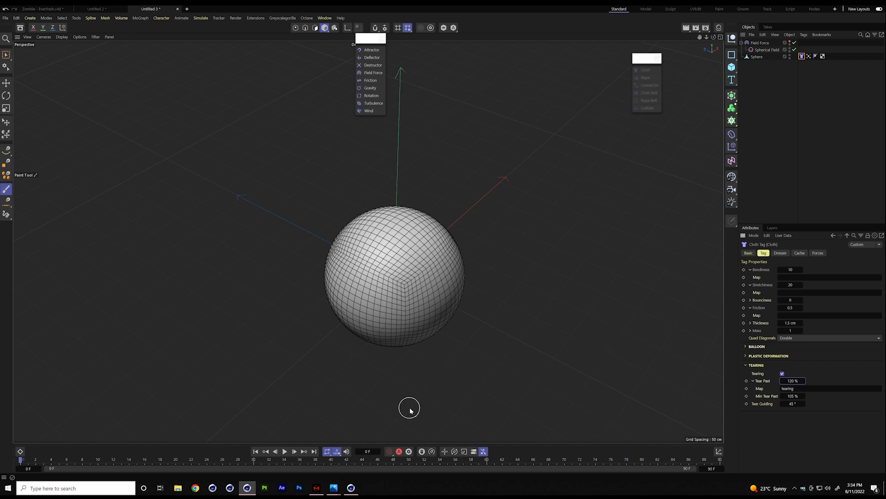
- Play the simulation and compare where the sphere tears with the painted stripes of the tearing vertex map
left_click(285, 452)
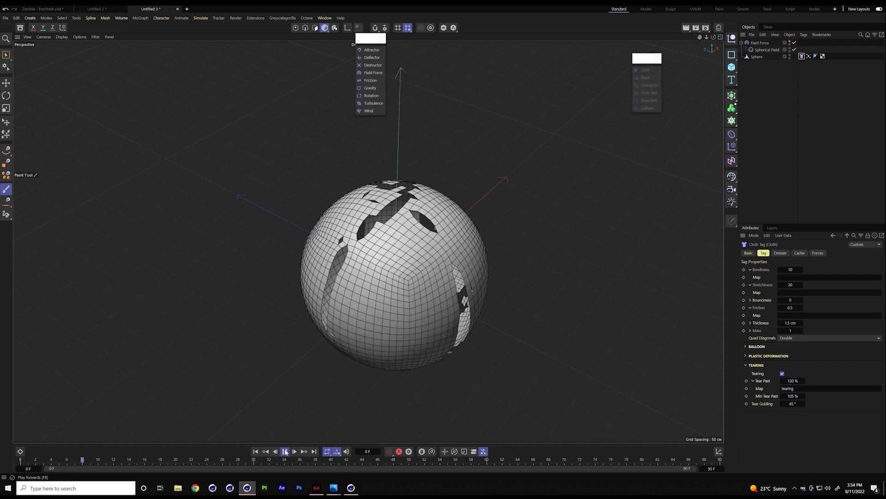
left_click(286, 452)
mouse_move(456, 314)
left_mouse_down("alt")
mouse_move(439, 323)
mouse_move(510, 309)
mouse_move(500, 358)
mouse_move(461, 350)
mouse_move(480, 362)
mouse_move(504, 402)
mouse_move(426, 325)
left_mouse_up("alt")
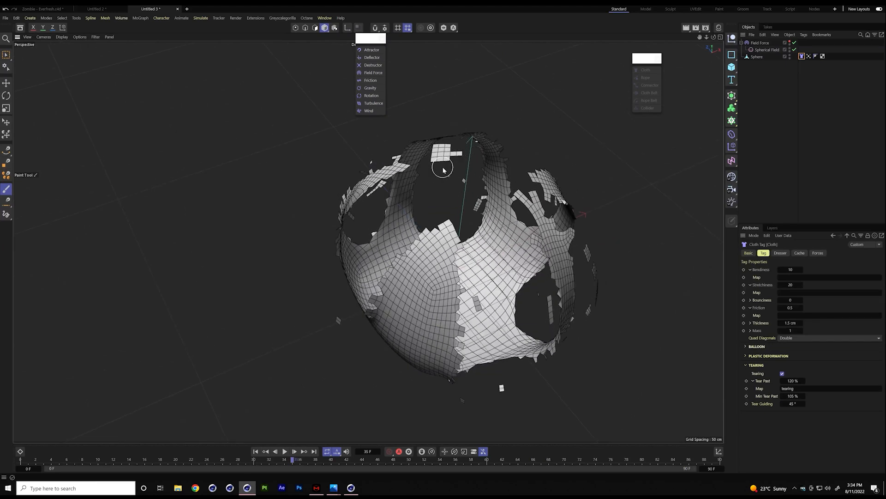
left_click(808, 56)
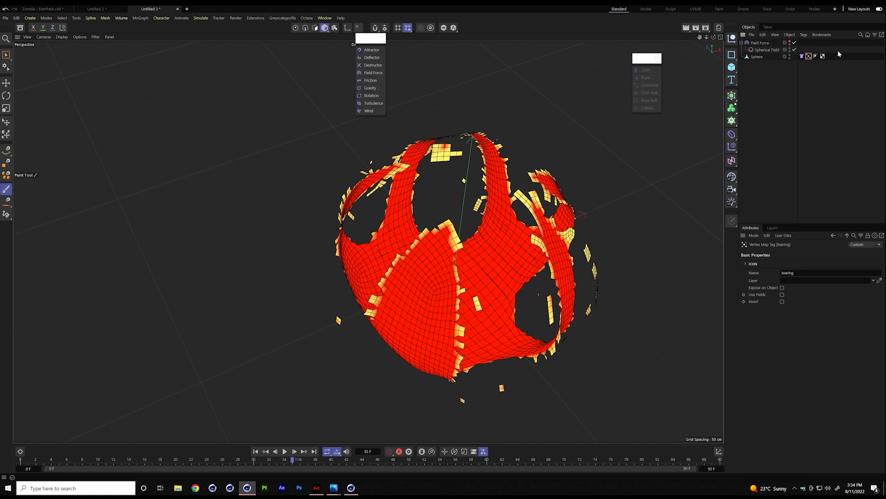
left_click(757, 95)
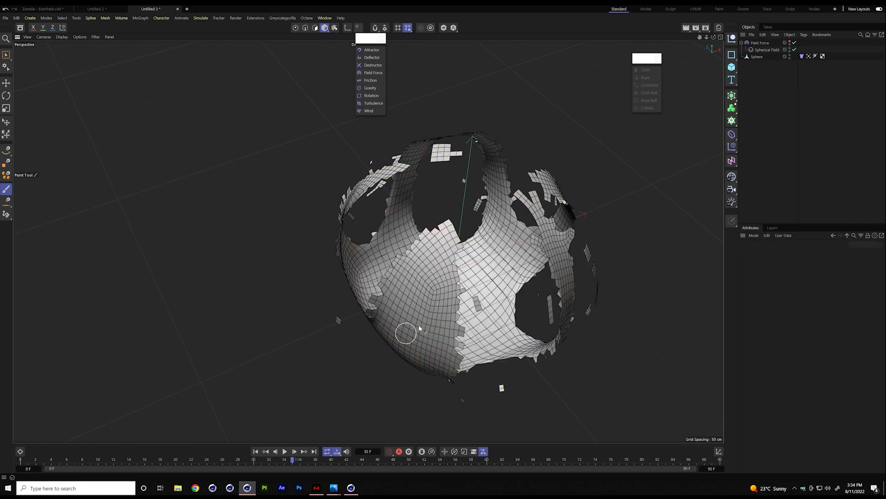
scroll(475, 295, "down", 3)
mouse_move(478, 303)
left_mouse_down("alt")
mouse_move(473, 328)
mouse_move(468, 296)
left_mouse_up("alt")
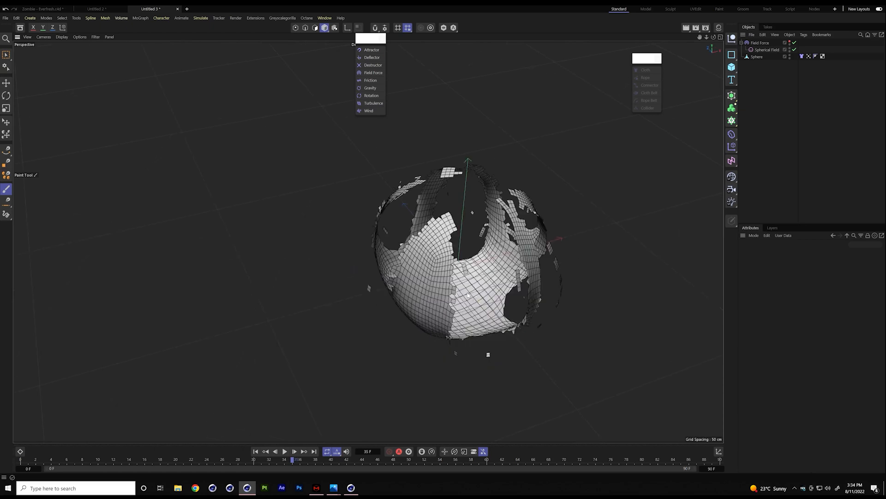
- Replay the stripe-guided tearing from the start, then rewind to frame 0 and frame the intact sphere
left_click(254, 451)
left_click(285, 451)
left_click(289, 452)
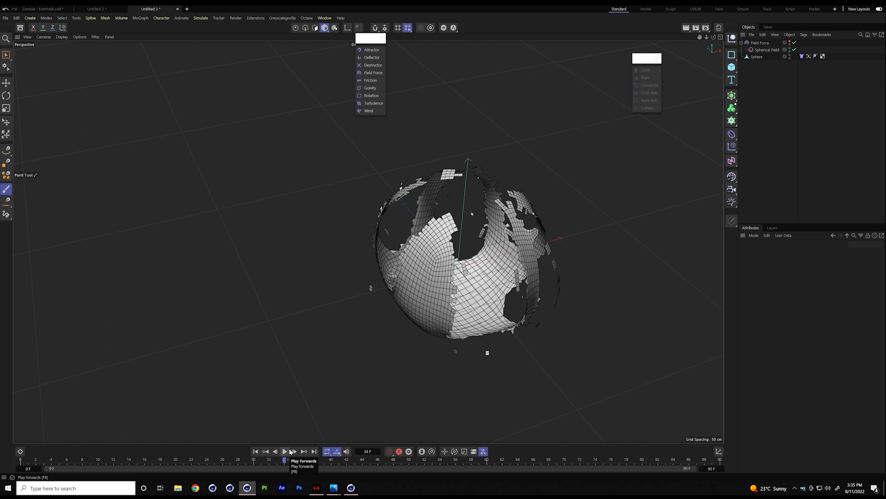
left_click(284, 452)
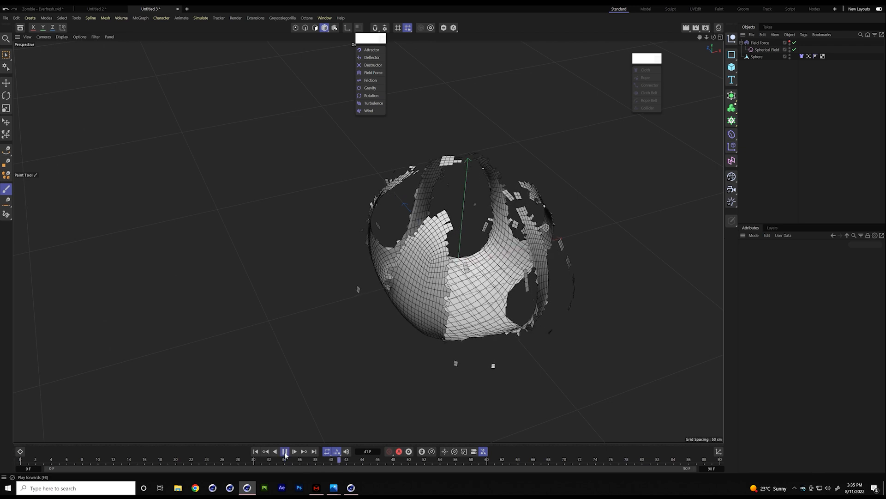
left_click(255, 451)
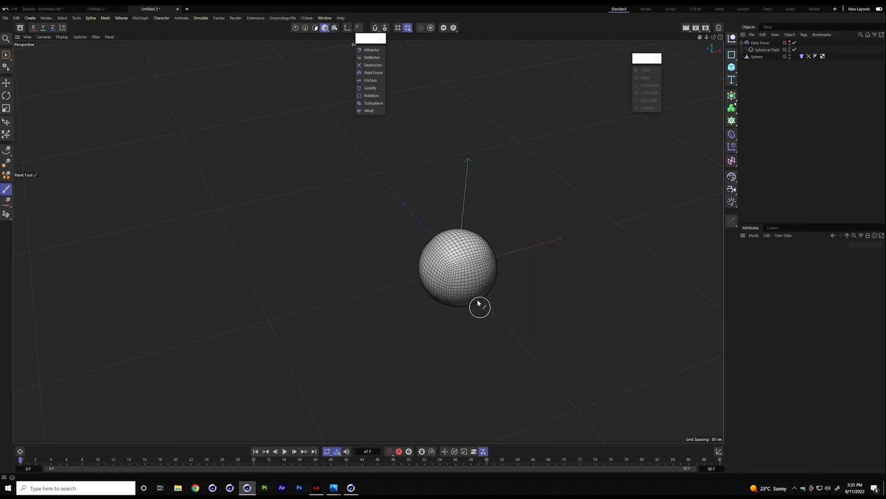
middle_click_drag(434, 252, 405, 239, "alt")
right_click_drag(388, 224, 490, 227, "alt")
left_click_drag(435, 237, 528, 203, "alt")
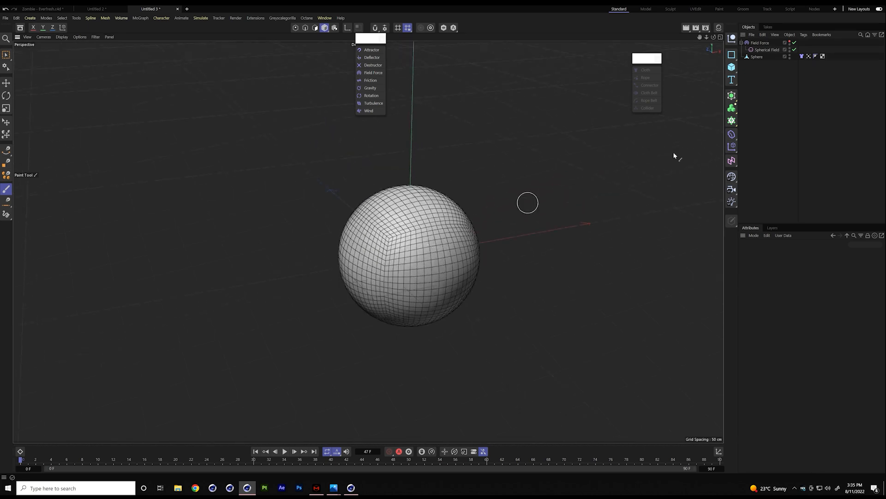
- Enable Use Fields on the tearing vertex map and replace its Freeze layer with a Linear Field
left_click(809, 57)
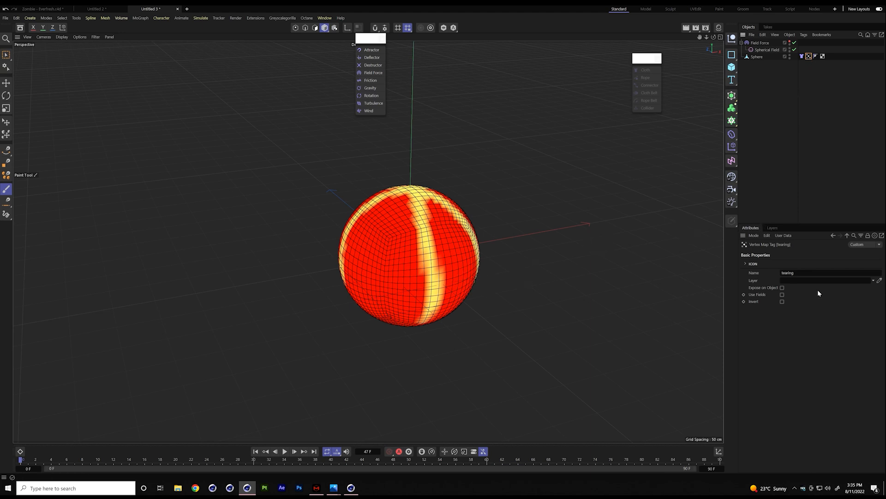
left_click(782, 294)
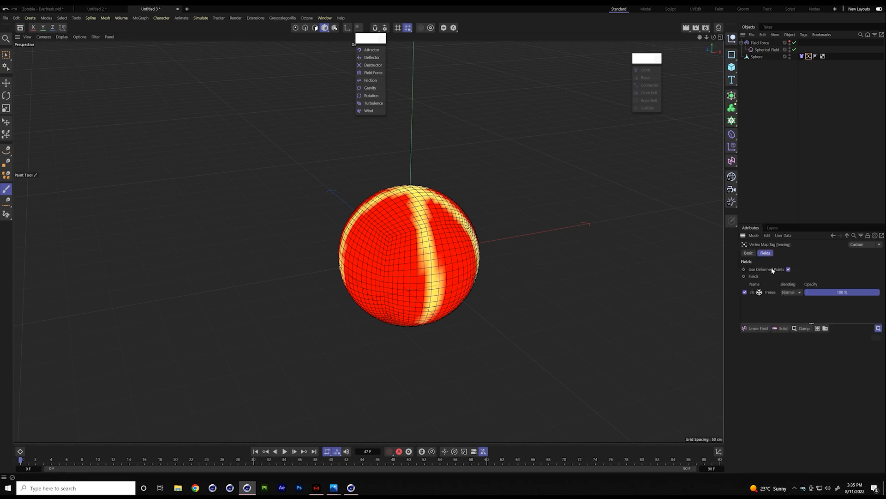
left_click(770, 292)
key("Delete")
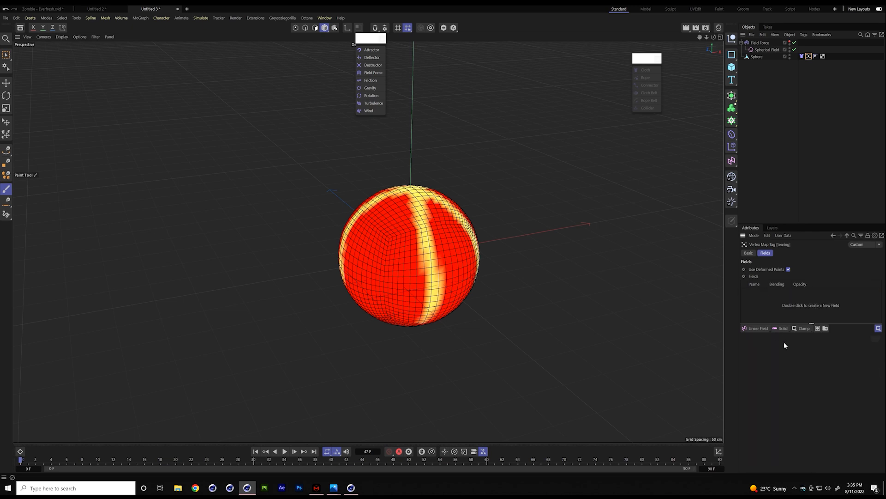
left_click(752, 329)
- Test-play the tearing driven by the Linear Field's gradient, then rewind to the start
left_click(285, 452)
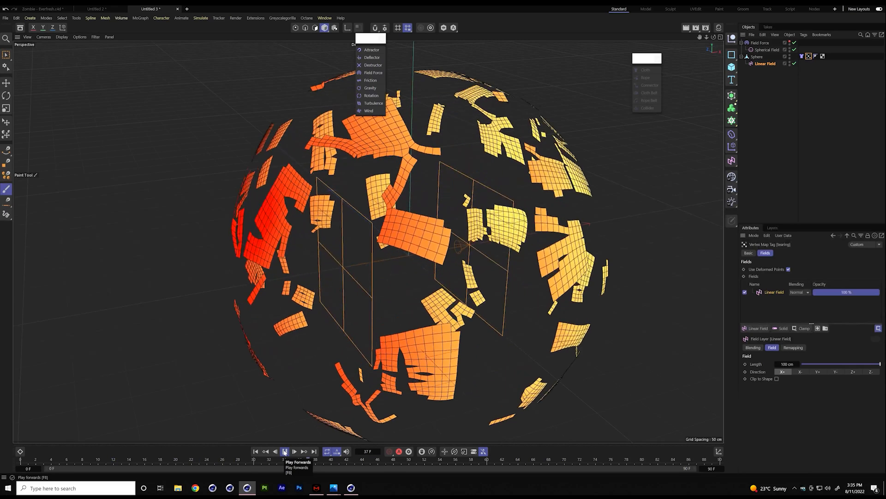
left_click(285, 451)
left_click(255, 451)
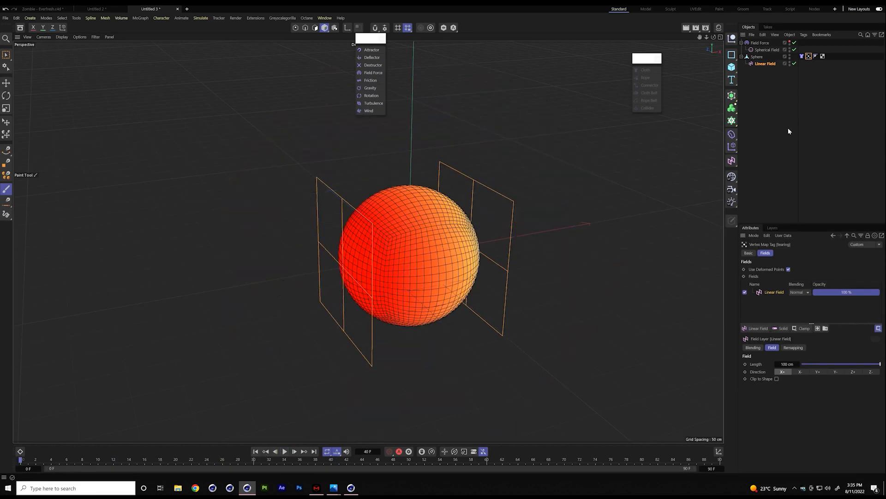
- Scale the Linear Field down to a length of about 6.4 cm for a sharp transition across the sphere's middle
left_click(765, 63)
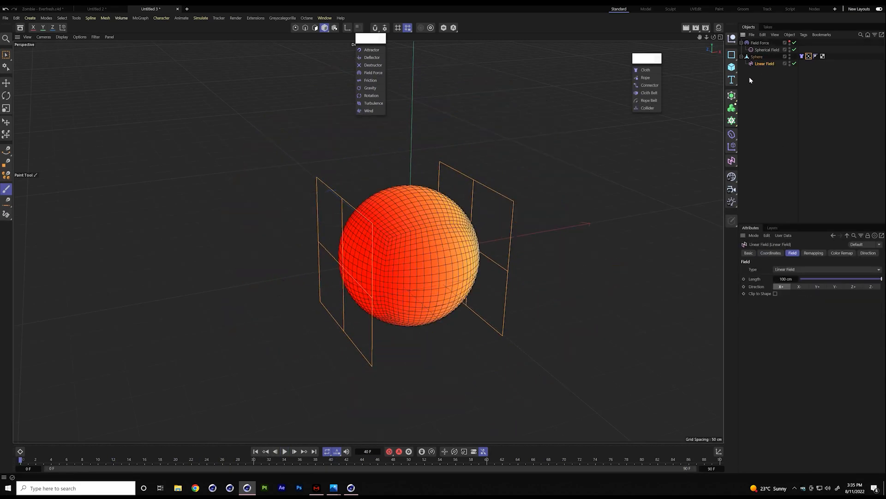
key("t")
left_click_drag(470, 246, 413, 257)
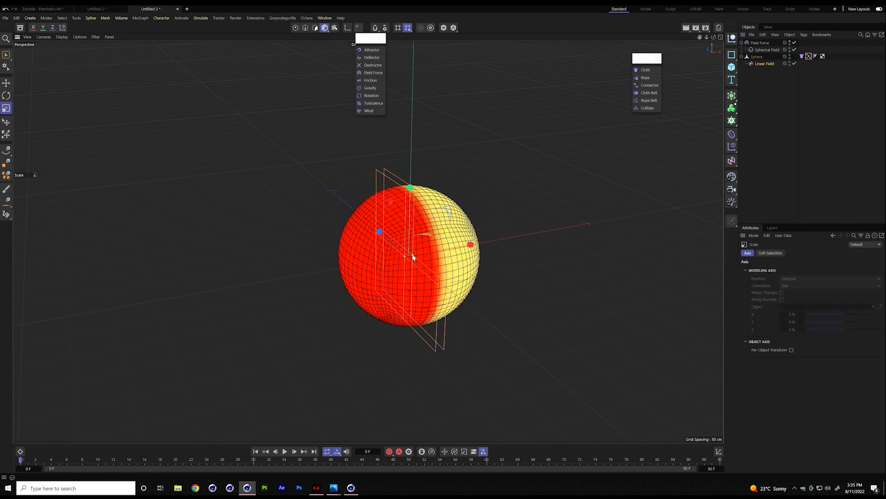
- Set the Linear Field layer's remapping contour on the tearing vertex map to Curve, shaping the spline into a centred triangular peak
left_click(809, 56)
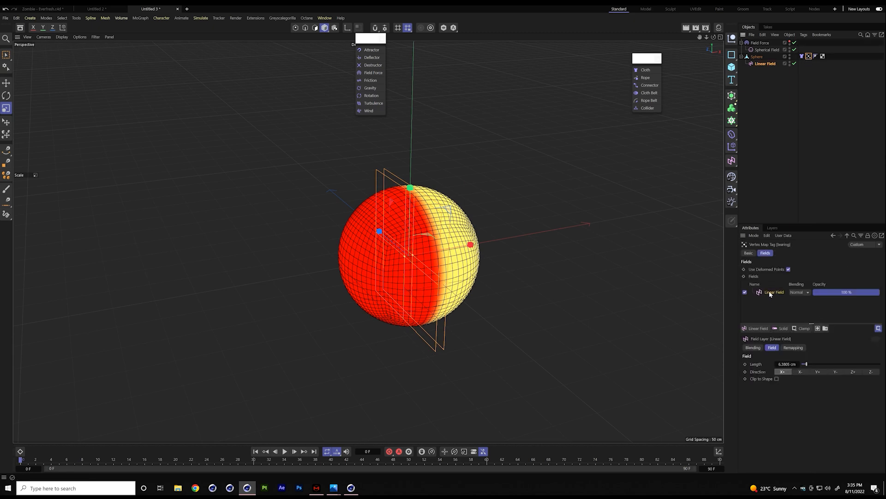
left_click(793, 347)
scroll(882, 411, "down", 2)
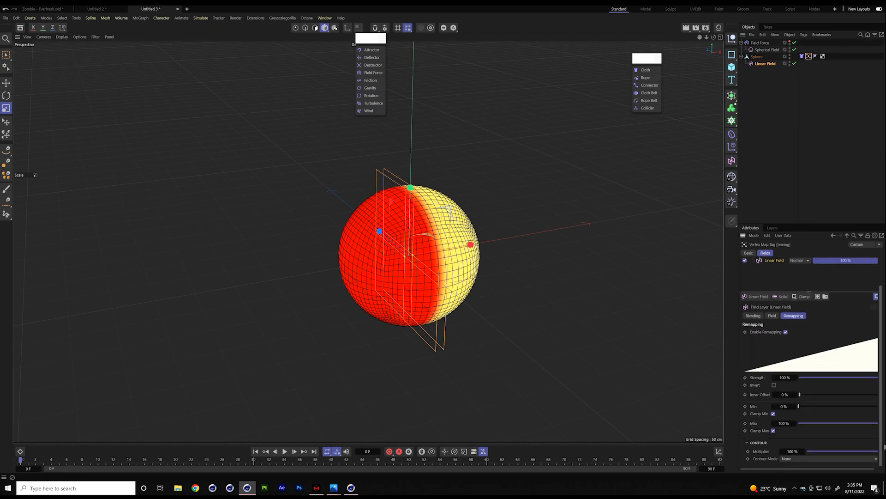
left_click(793, 460)
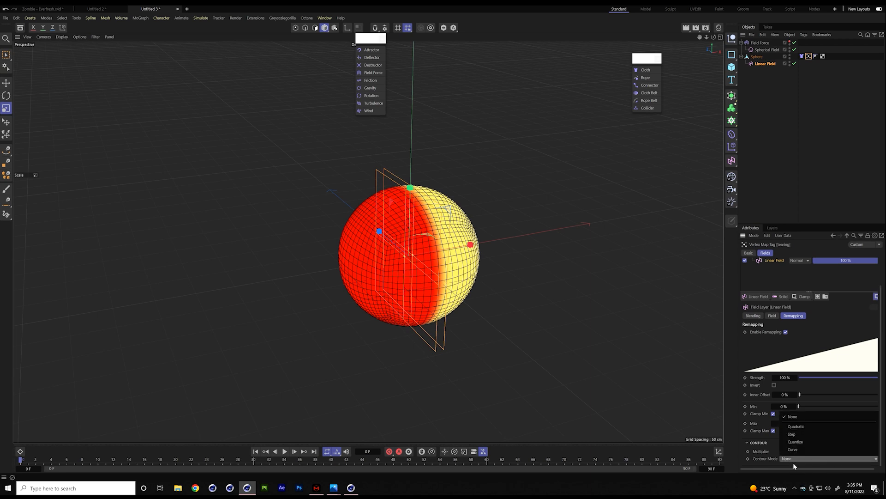
left_click(805, 450)
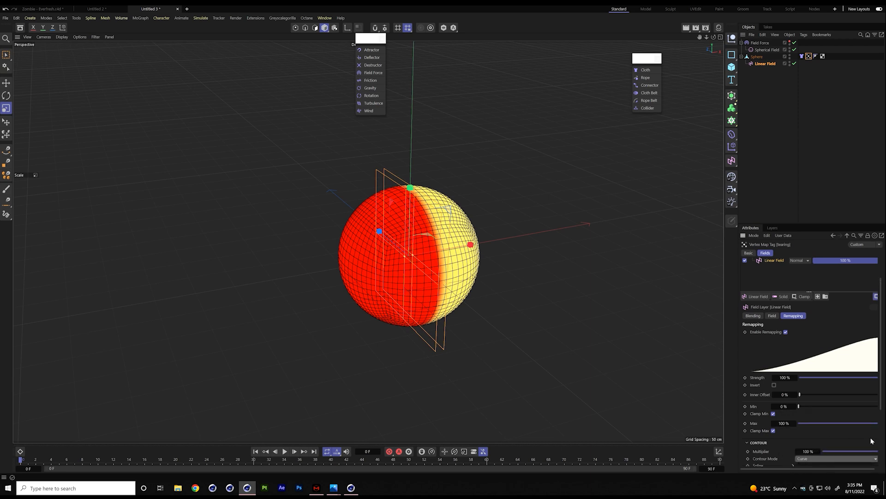
scroll(871, 441, "down", 5)
right_click(824, 405)
left_click(799, 408)
left_click_drag(862, 381, 836, 376)
left_click_drag(853, 402, 881, 435, "ctrl")
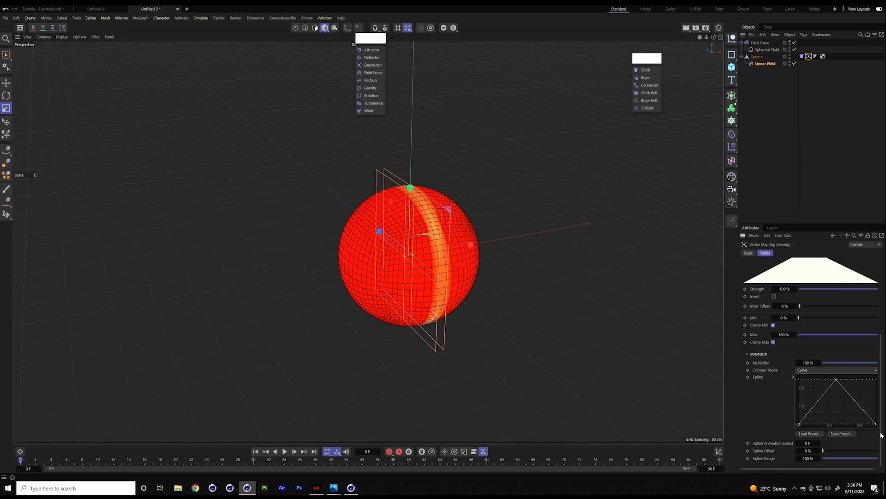
left_click_drag(836, 380, 834, 379)
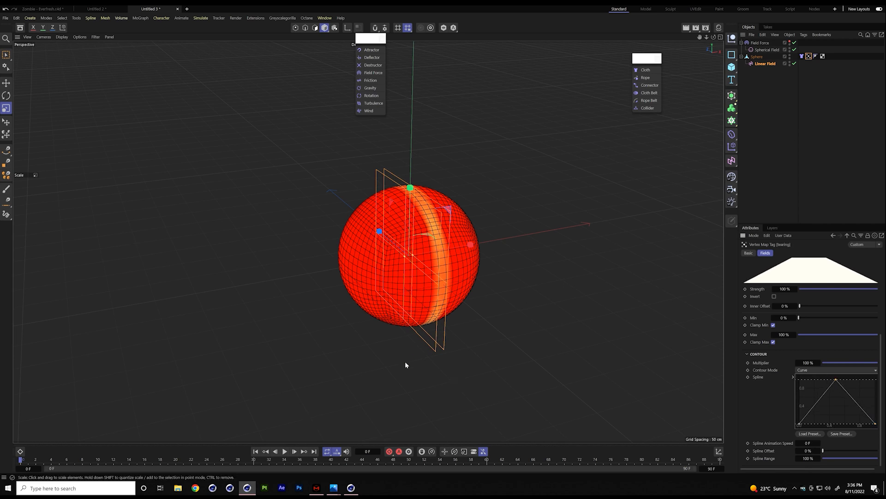
- Test-play the tearing along the narrow band across the sphere's middle, then rewind to the start
left_click(285, 452)
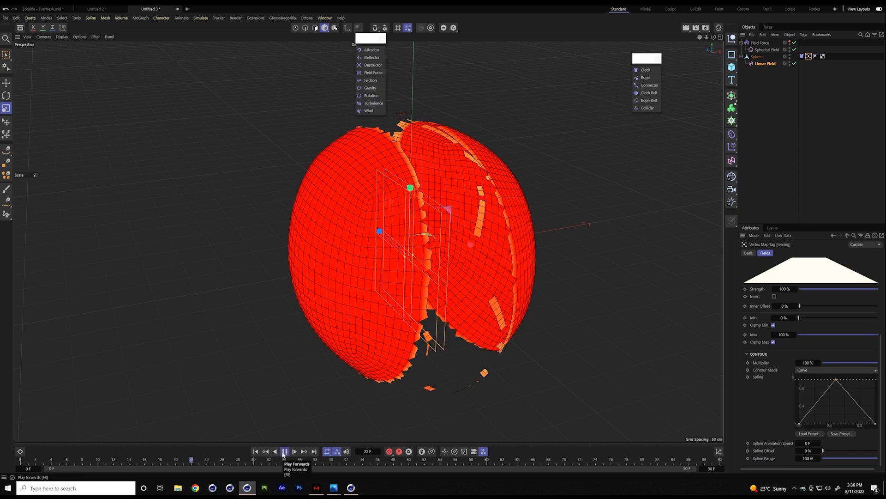
left_click(285, 452)
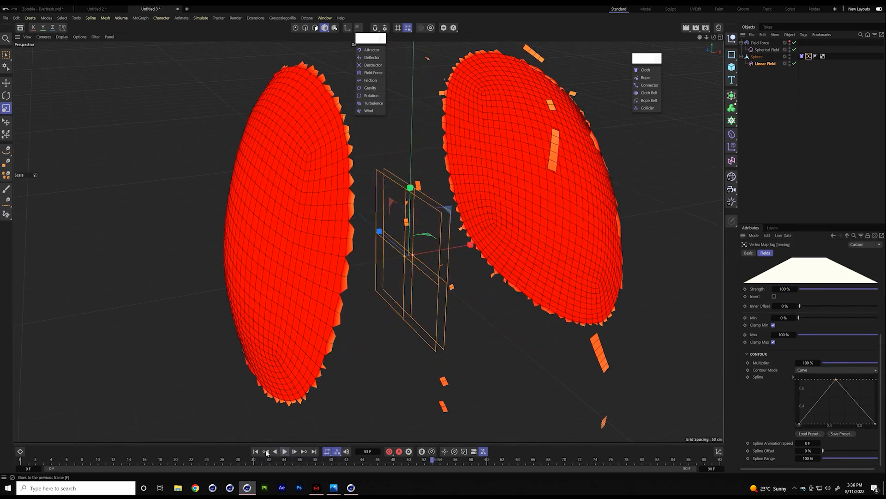
left_click(256, 452)
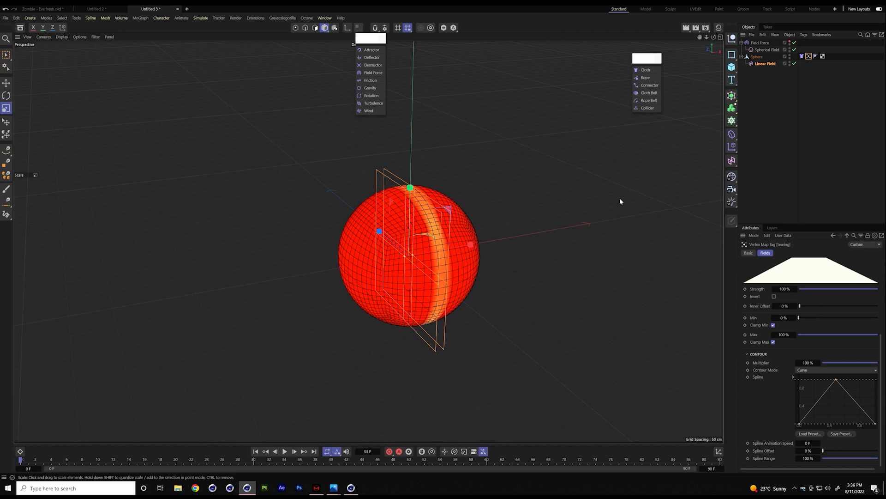
- Rotate the Linear Field so the tearing band runs diagonally across the sphere, then test-play the tear and rewind
left_click(766, 64)
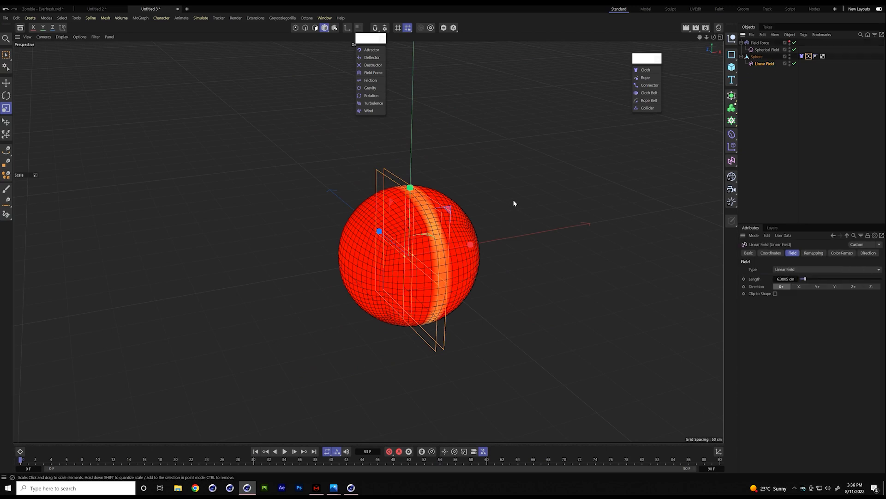
key("r")
left_click_drag(382, 227, 386, 316)
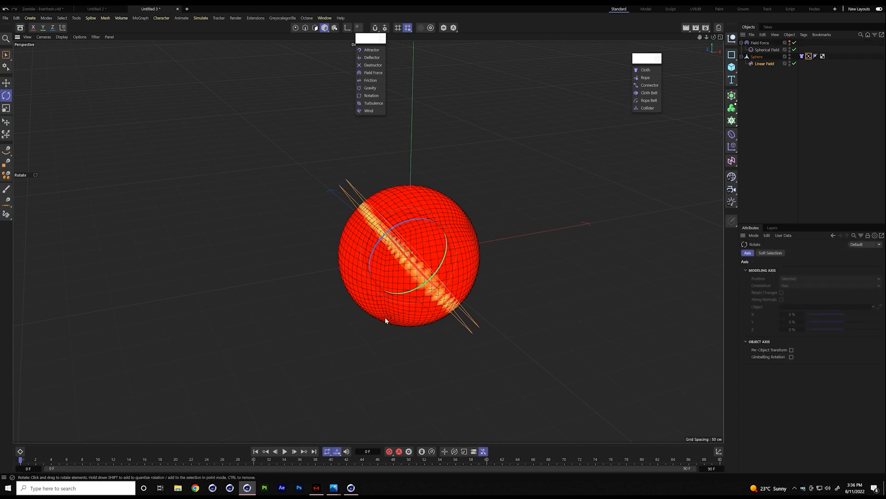
left_click(284, 451)
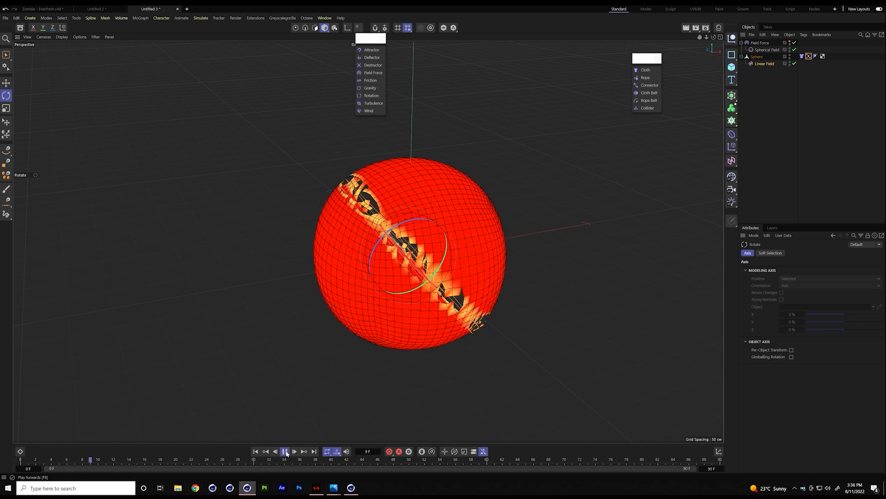
left_click(255, 452)
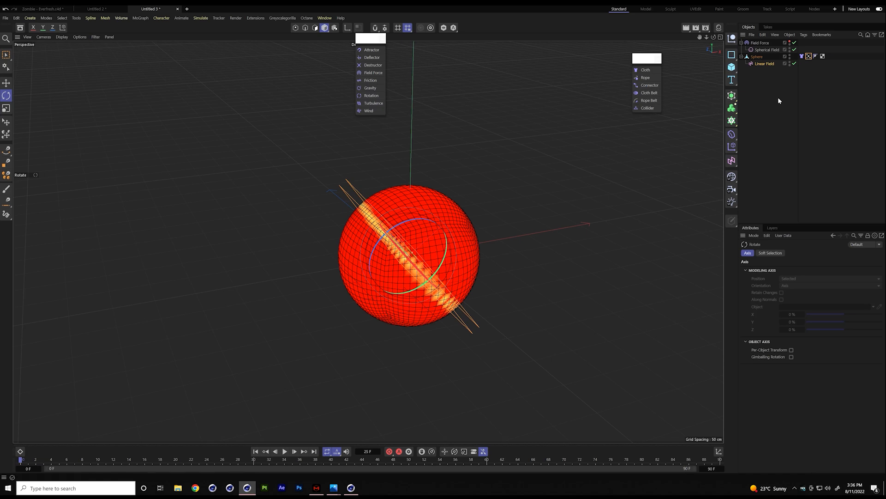
- Undo the Linear Field's rotation, scaling and creation to restore the painted stripes of the tearing vertex map
key("ctrl+z")
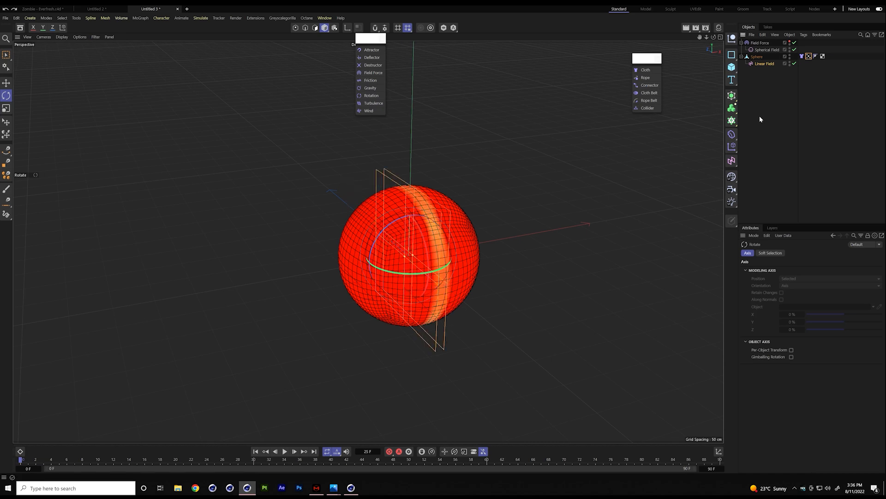
key("ctrl+z")
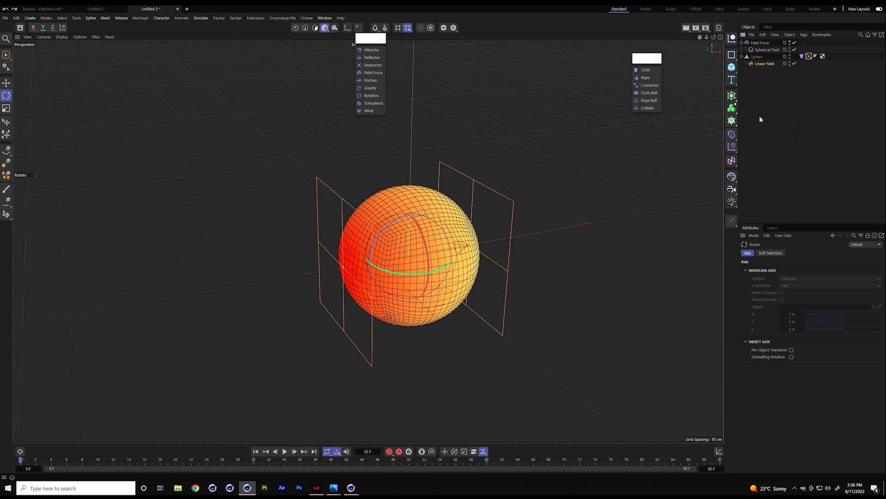
key("ctrl+z")
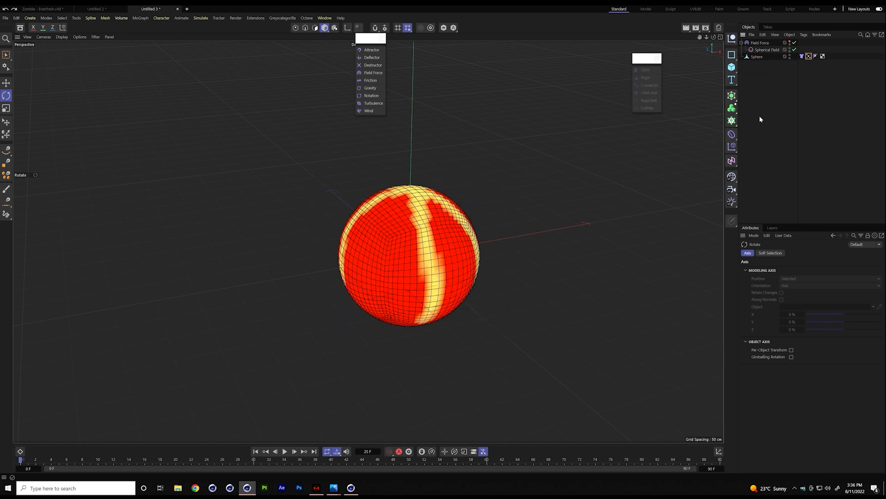
- Play the tearing along the restored painted stripes, then rewind to the first frame
left_click(284, 451)
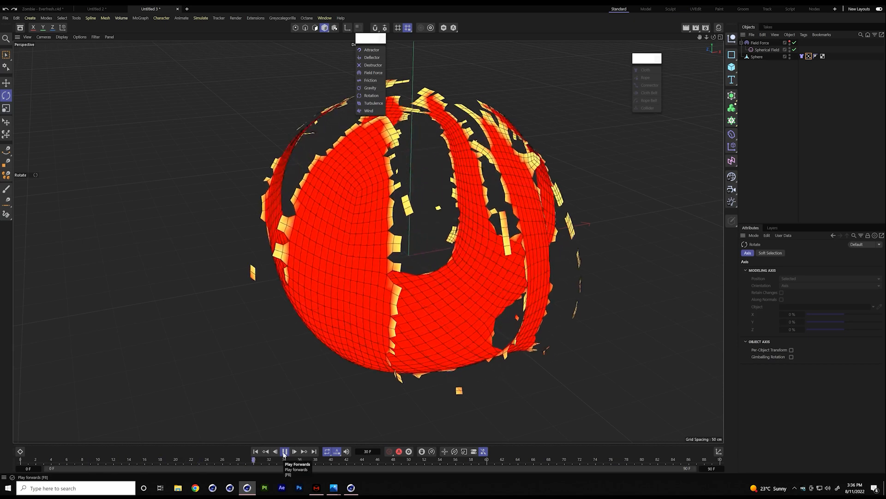
left_click(284, 451)
left_click(256, 452)
- Add a Hair object to the sphere and set its guide length to 20 cm
right_click_drag(410, 301, 357, 340, "alt")
middle_click_drag(409, 302, 396, 329, "alt")
left_click_drag(405, 315, 408, 335, "alt")
left_click(766, 56)
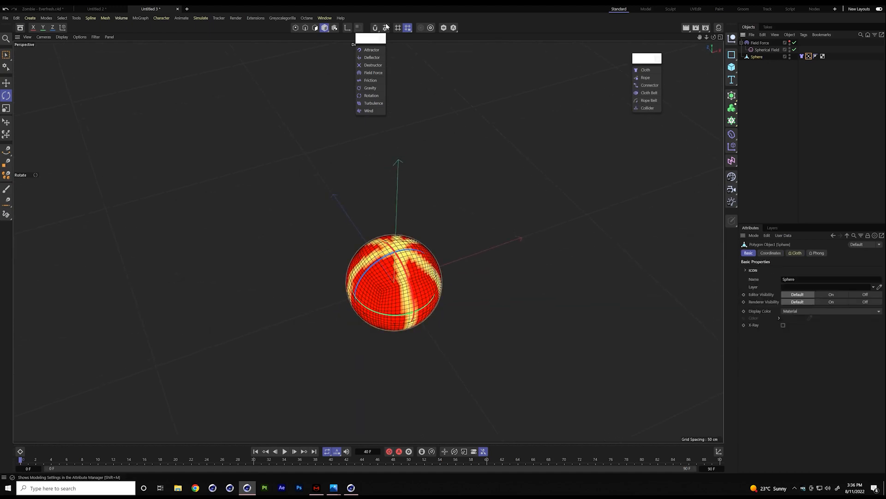
left_click(201, 18)
mouse_move(228, 102)
left_click(259, 103)
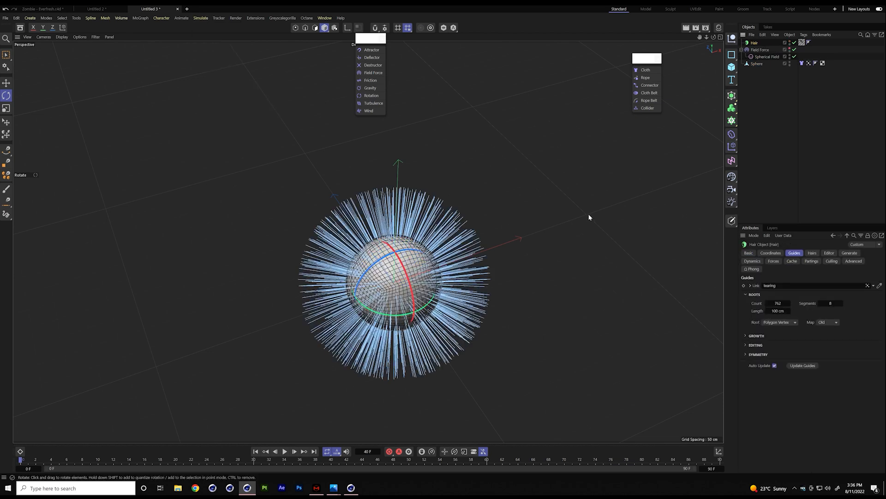
double_click(779, 308)
type("20")
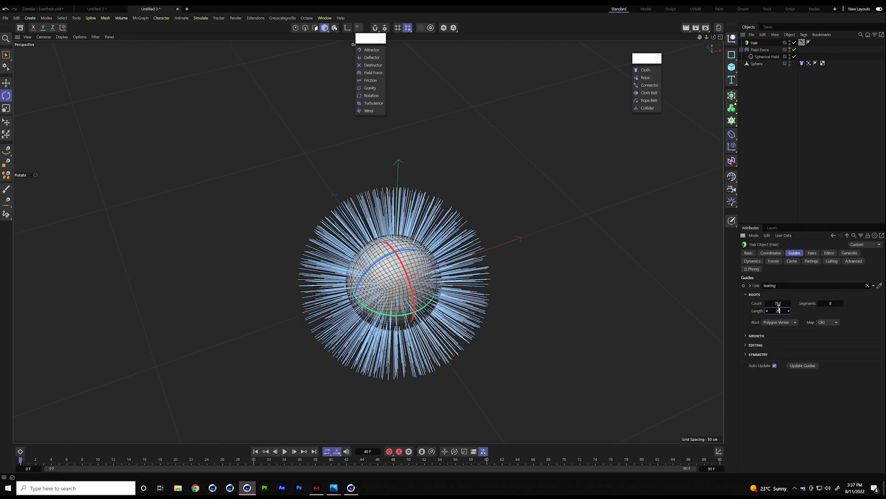
key("Return")
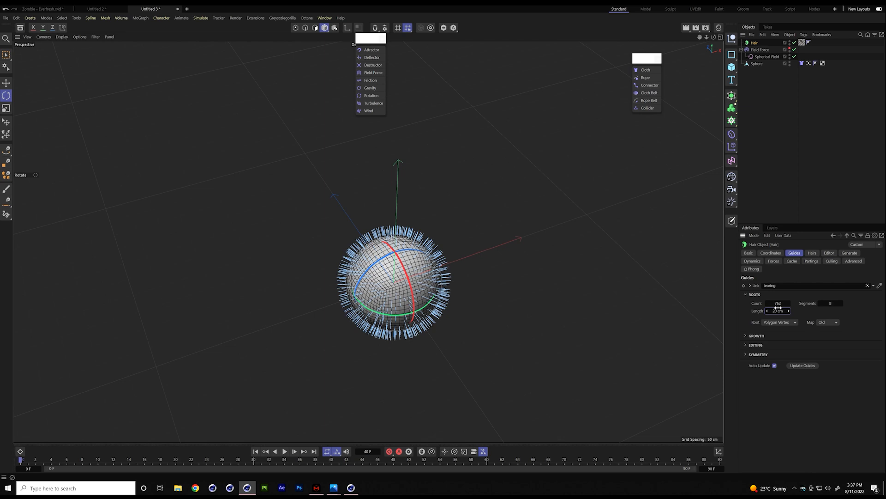
- Set the root placement of the hair guides to Polygon Center
right_click_drag(389, 293, 460, 284, "alt")
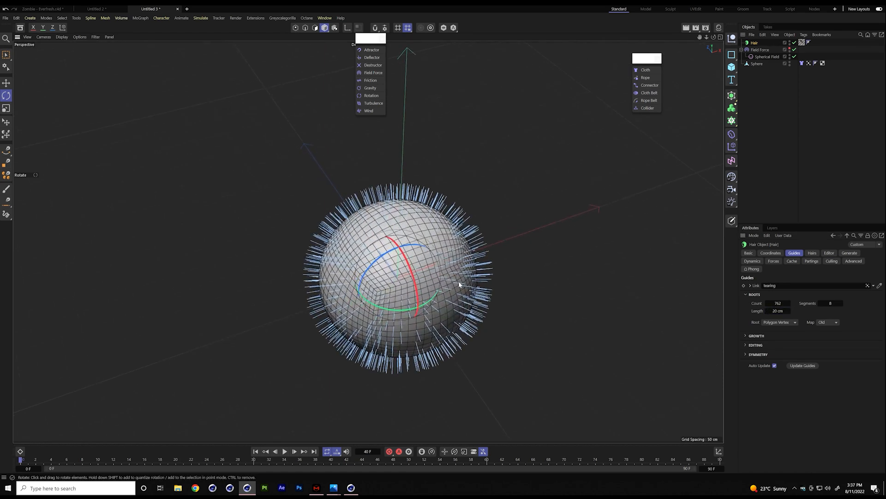
left_click(787, 323)
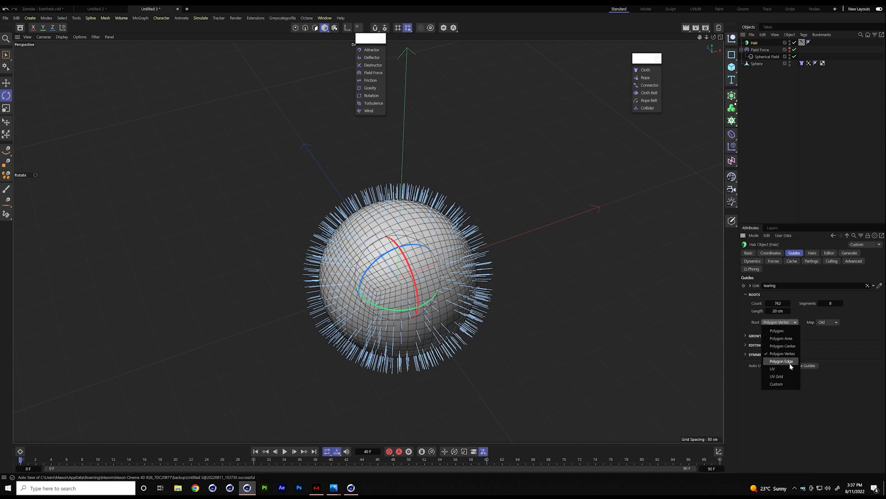
left_click(787, 346)
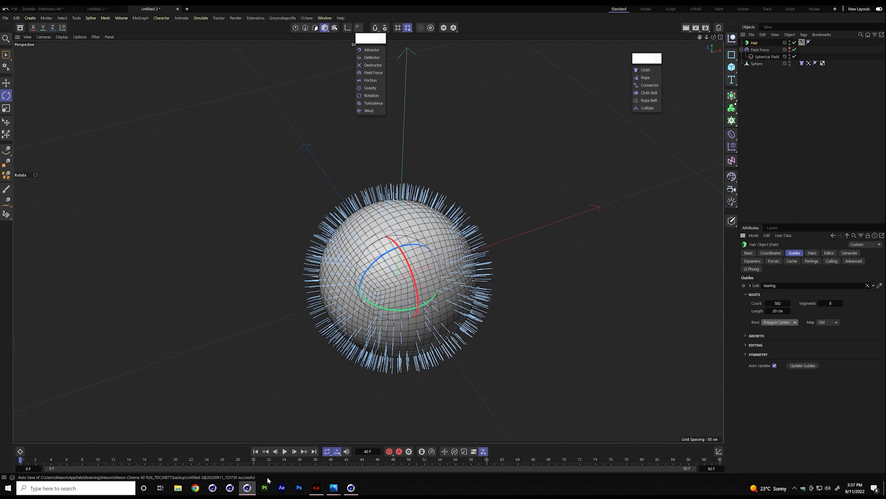
- Play the tearing simulation with the hair guides attached twice, rewinding to the start after each run
left_click(284, 451)
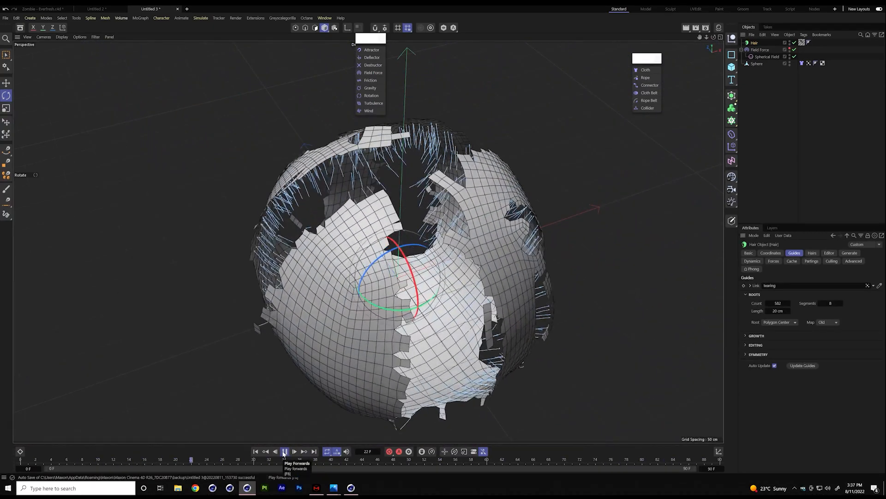
left_click(284, 451)
left_click(255, 451)
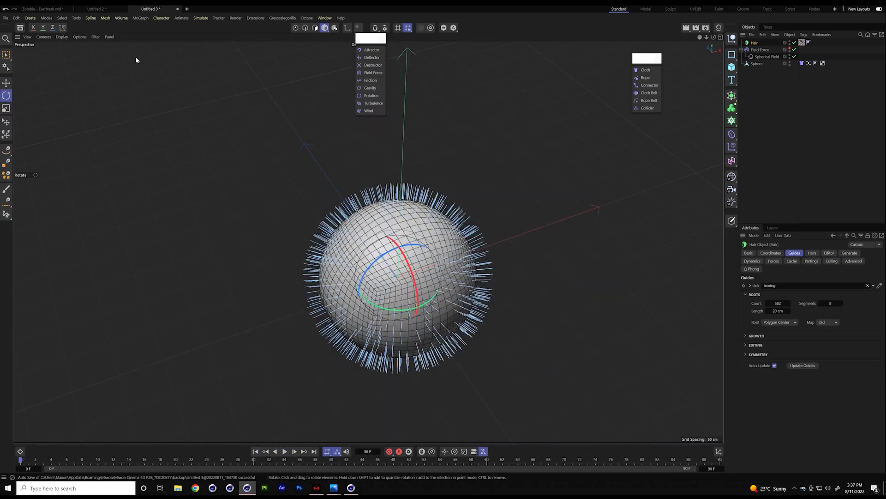
left_click(6, 83)
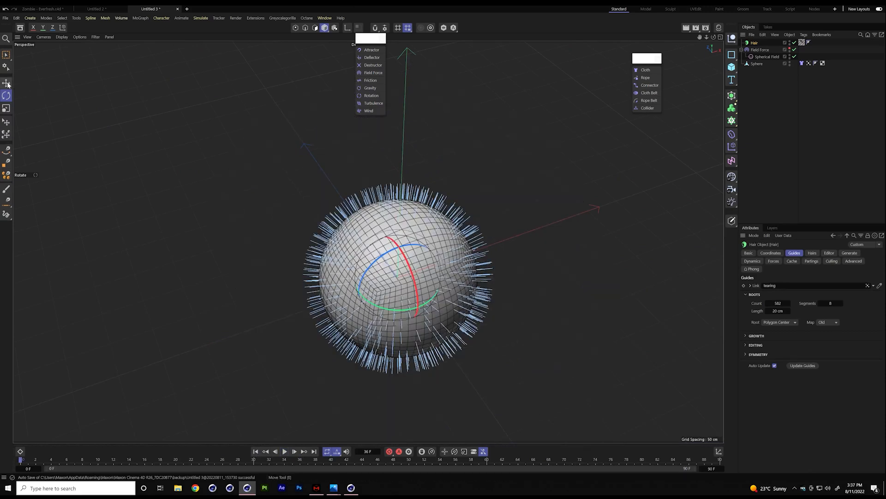
left_click(285, 452)
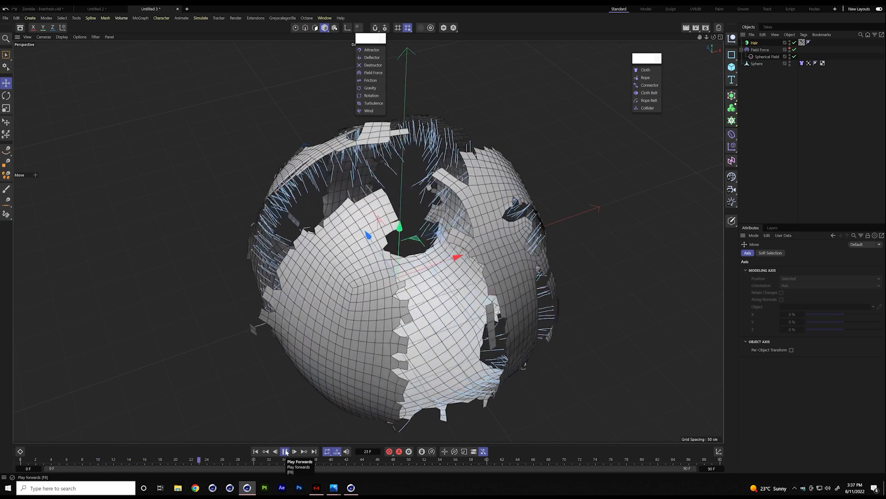
left_click(285, 451)
left_click(255, 451)
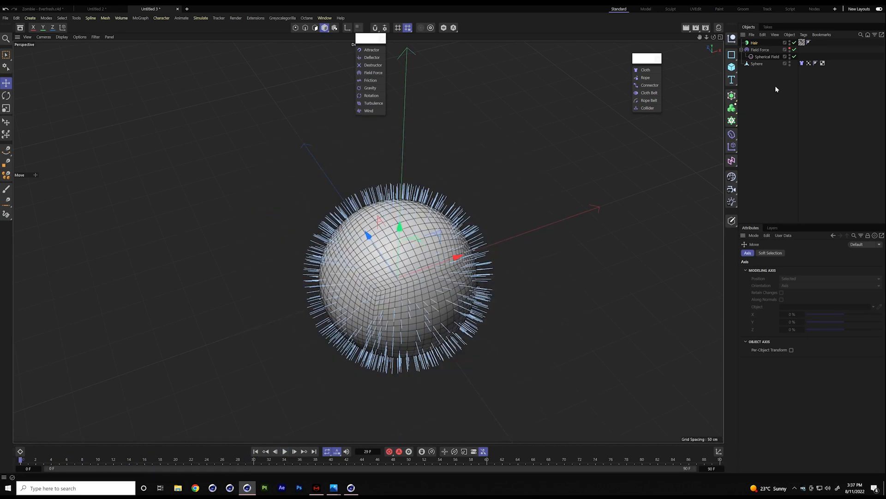
- Add a Cloner and a new primitive Sphere, and make the Sphere the Cloner's child
left_click(731, 121)
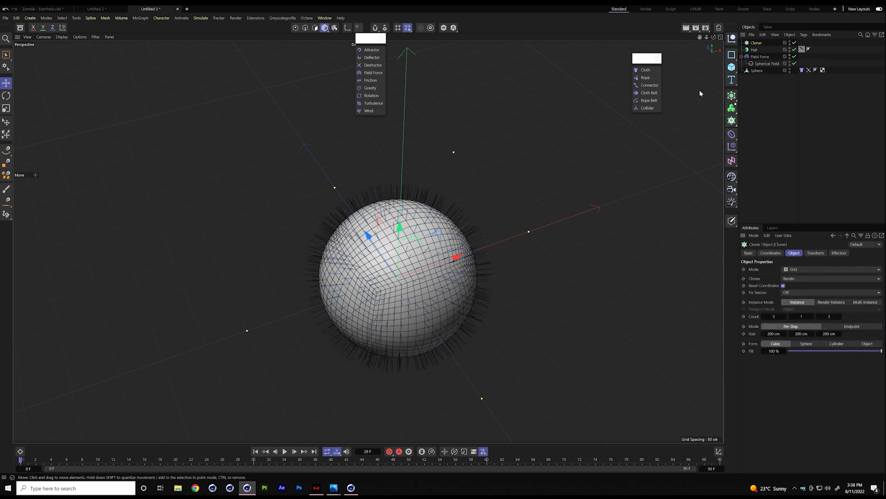
left_click(732, 67)
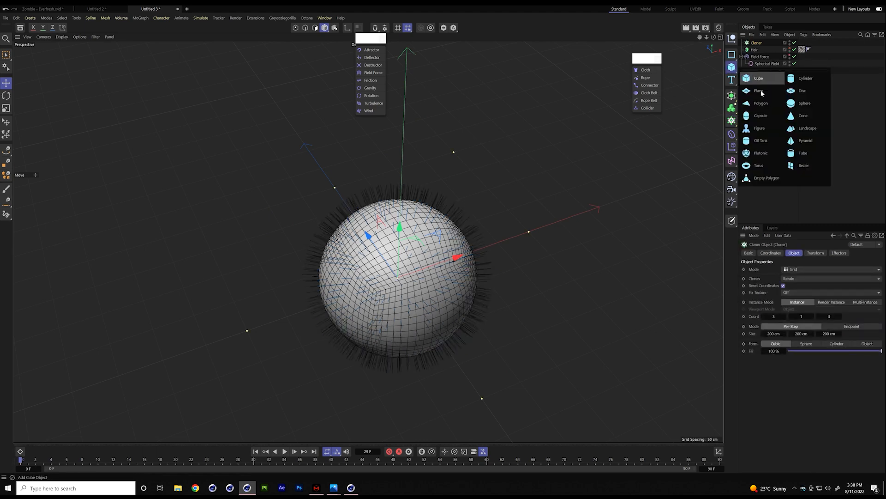
left_click(800, 104)
left_click_drag(761, 44, 771, 108)
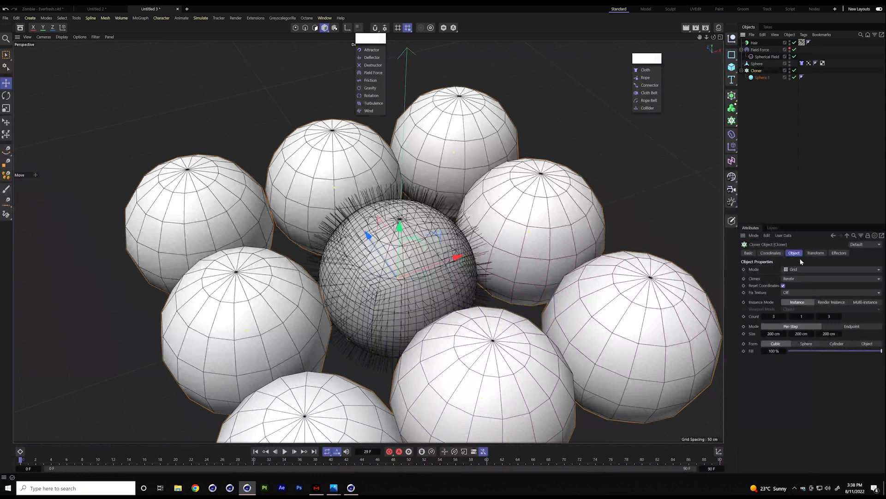
- Set the cloned sphere's type to Icosahedron and reduce its radius to 11 cm
left_click(762, 77)
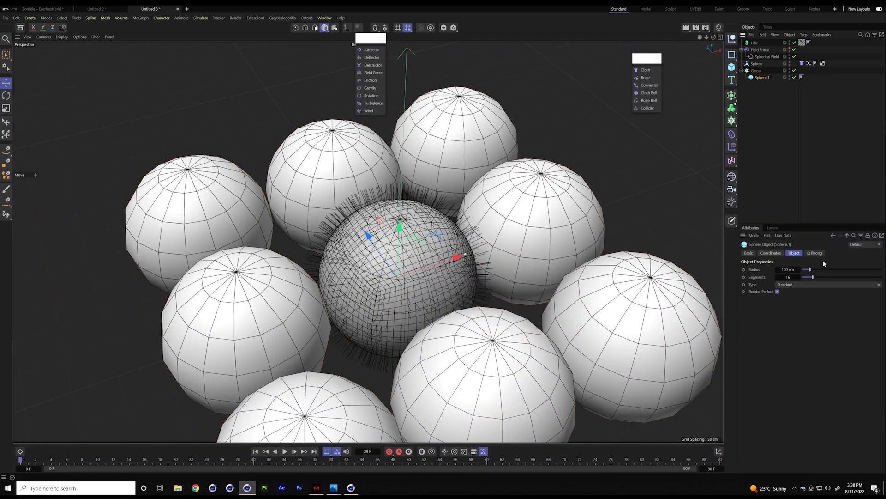
left_click(798, 286)
left_click(813, 321)
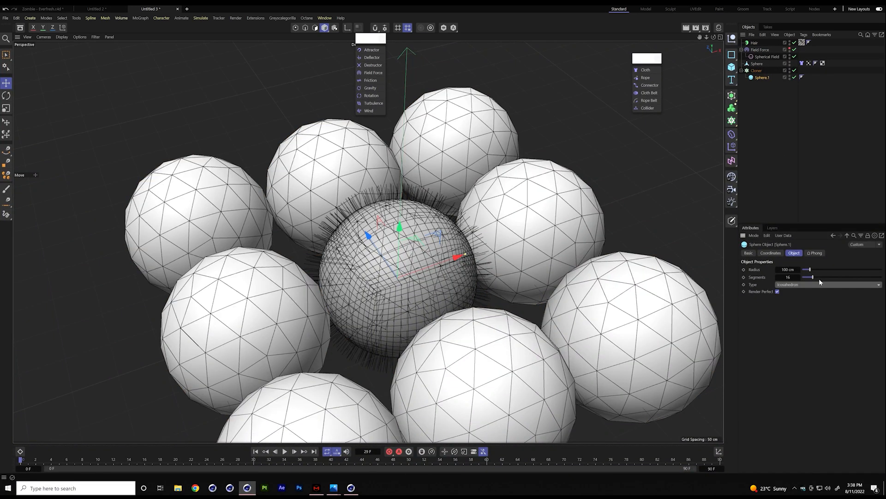
left_click_drag(810, 269, 803, 269)
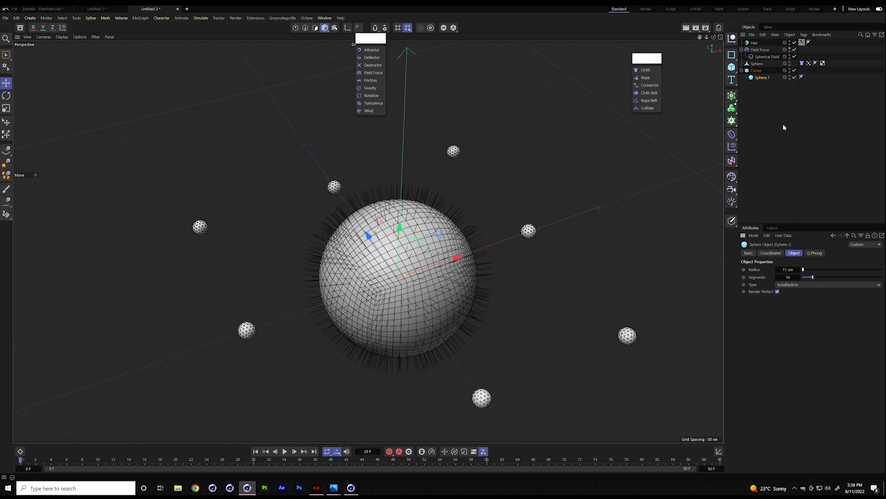
- Set the Cloner to Object mode on the cloth Sphere, using Multi-Instance and Polygon Center distribution
left_click(757, 71)
left_click(794, 269)
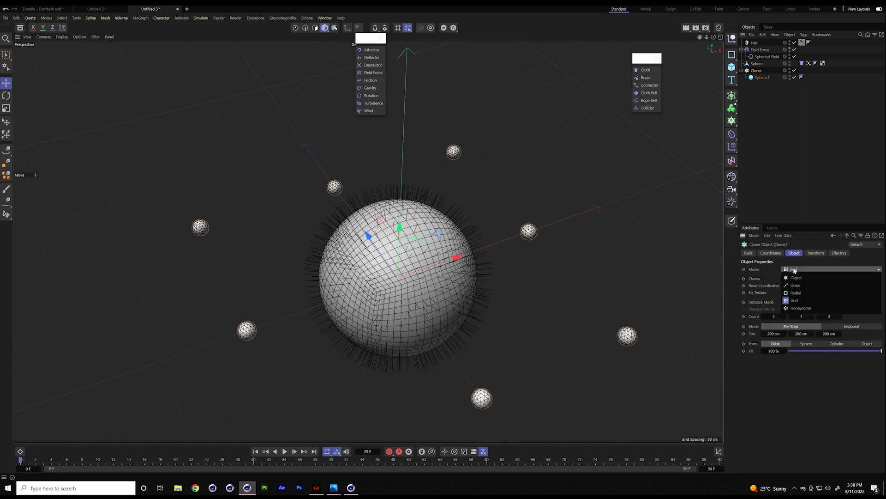
left_click(795, 277)
left_click_drag(758, 63, 821, 319)
left_click(812, 339)
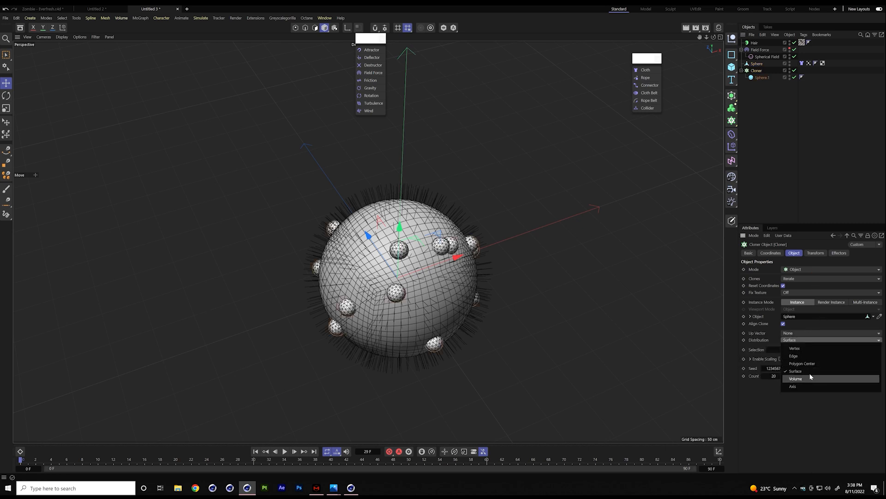
left_click(808, 364)
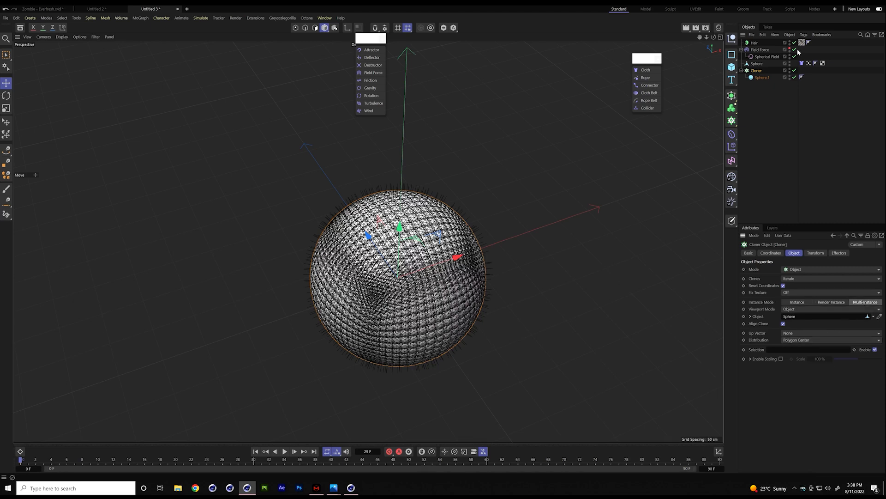
- Reduce the cloned sphere's radius to 2 cm and play the tearing simulation with the clones attached
left_click(762, 78)
double_click(788, 269)
type("2")
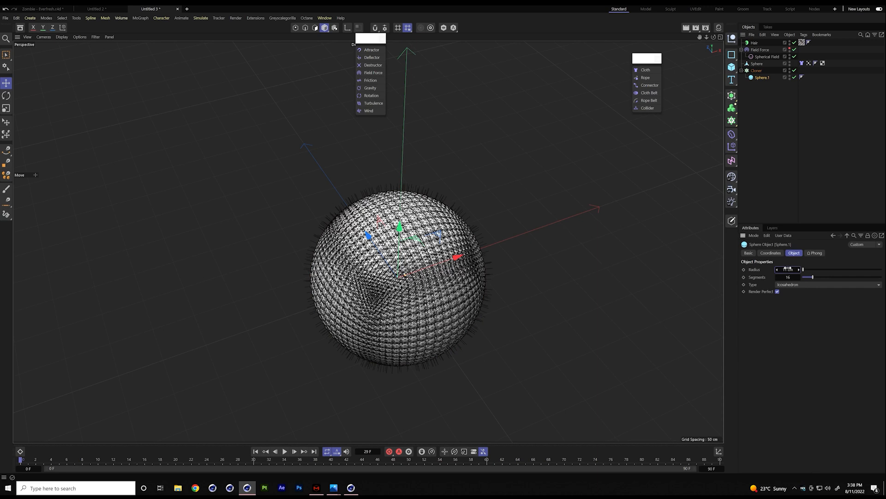
key("Return")
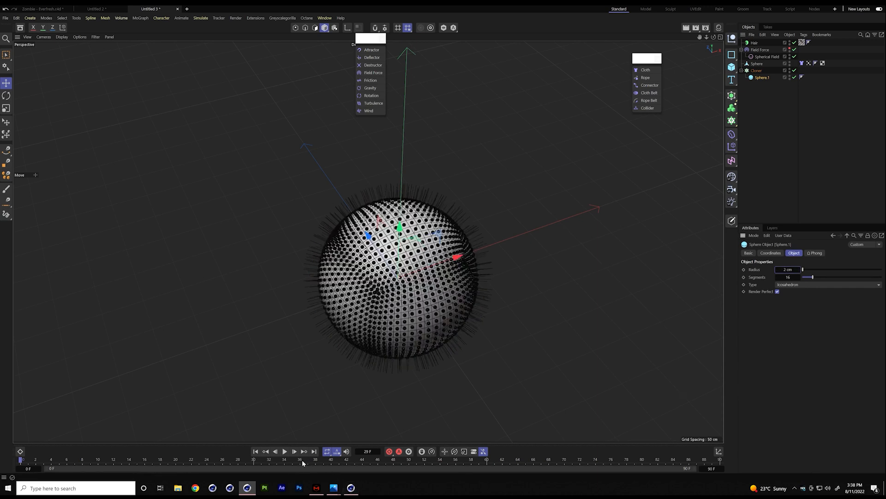
left_click(285, 450)
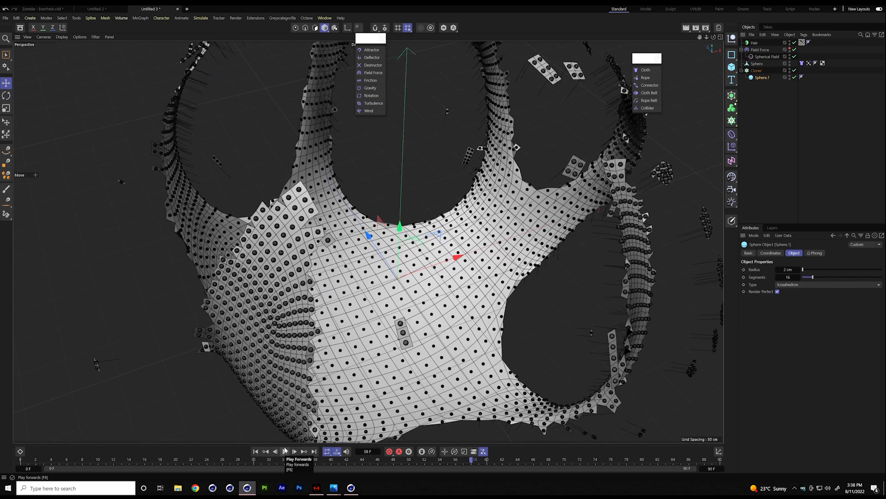
- Change the Cloner's distribution to Surface and play the tearing simulation again
left_click(762, 70)
left_click(790, 340)
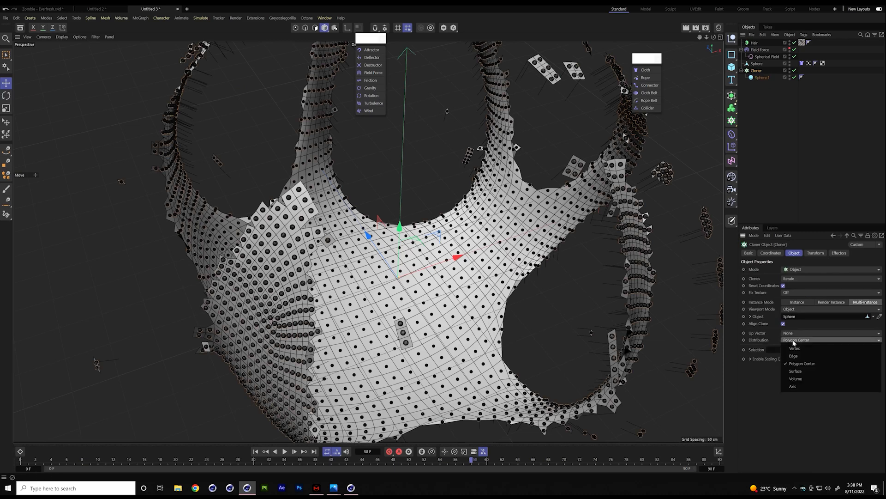
left_click(808, 371)
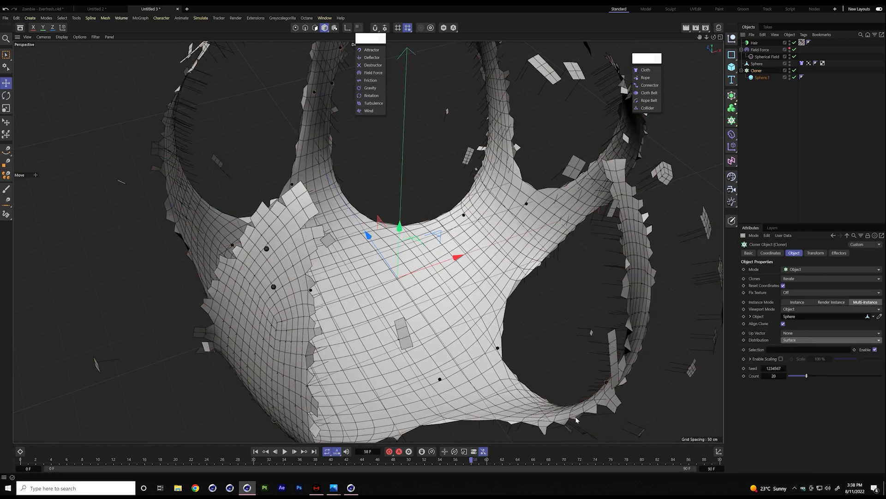
left_click(285, 451)
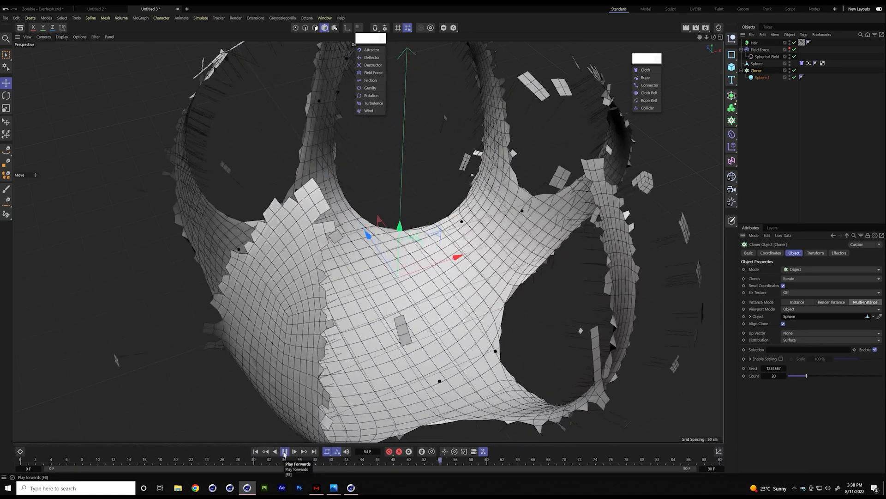
left_click(285, 451)
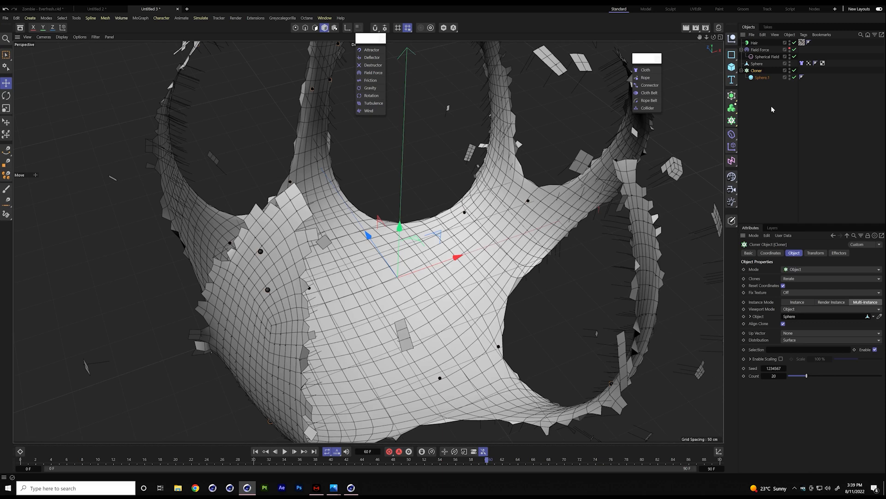
- Enable Simulate Before Generators in the project's simulation settings and replay the tearing from the start
key("ctrl+d")
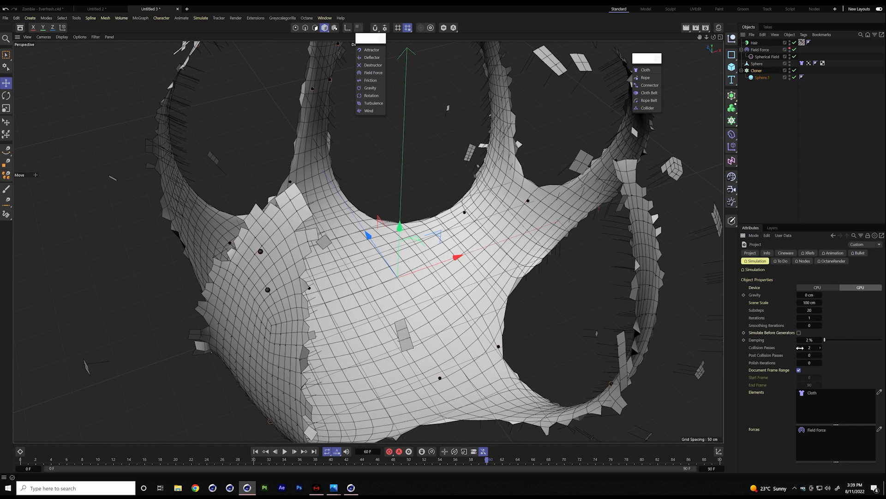
left_click(799, 332)
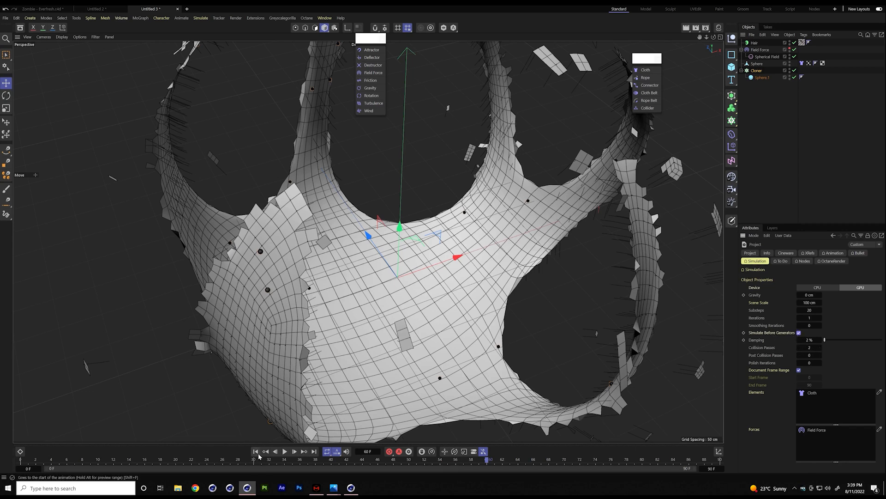
left_click(257, 453)
left_click(285, 451)
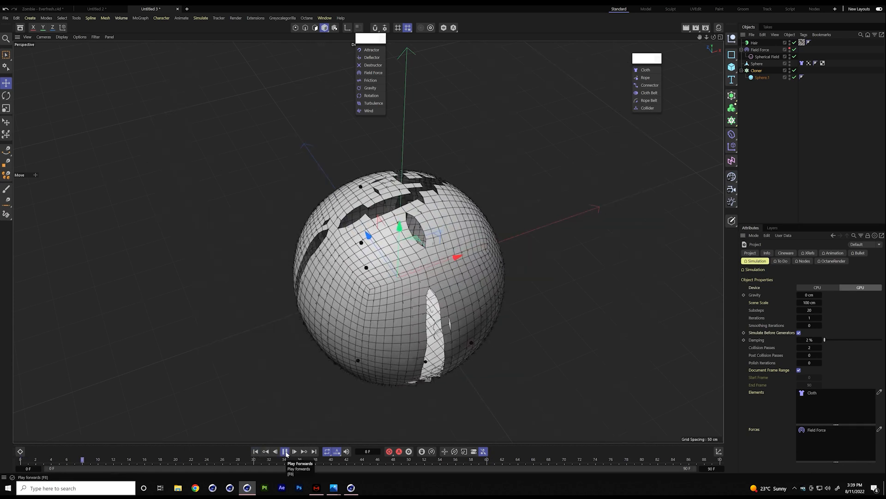
left_click(285, 452)
- Raise the Cloner's count to 4722, replay the tearing simulation from the first frame, and rewind to the start
left_click(756, 70)
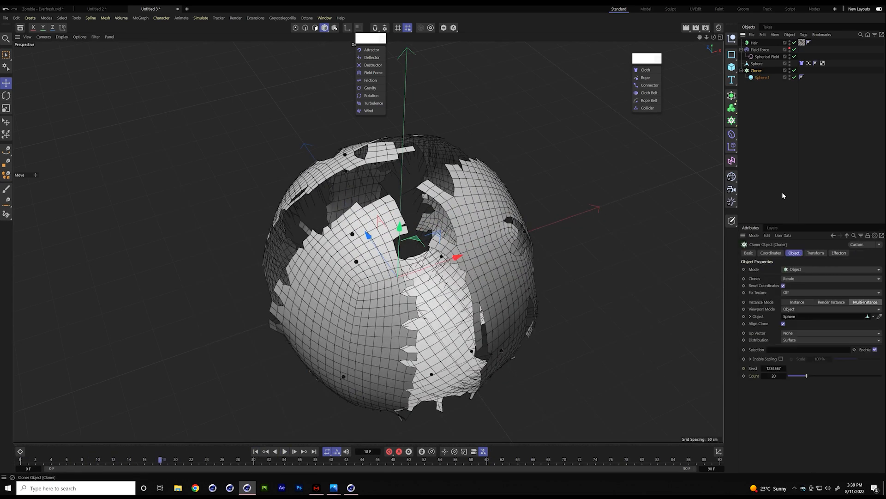
left_click_drag(773, 376, 872, 375)
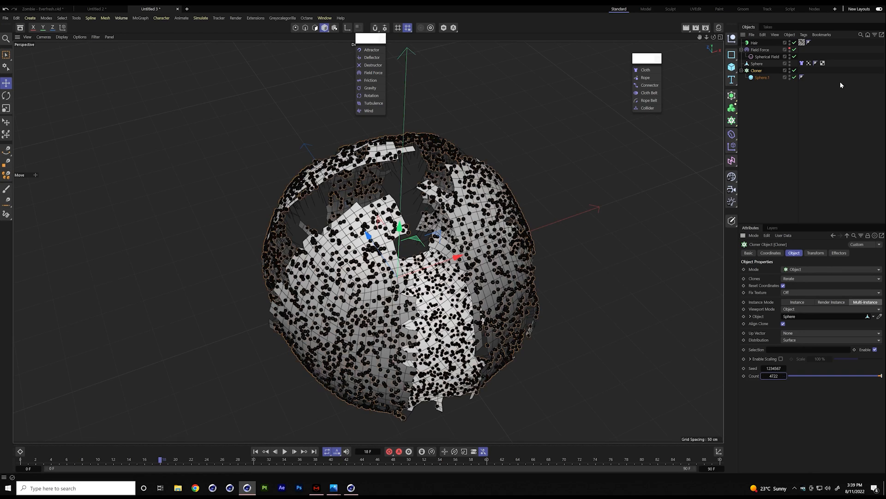
left_click(784, 125)
left_click(255, 452)
left_click(285, 451)
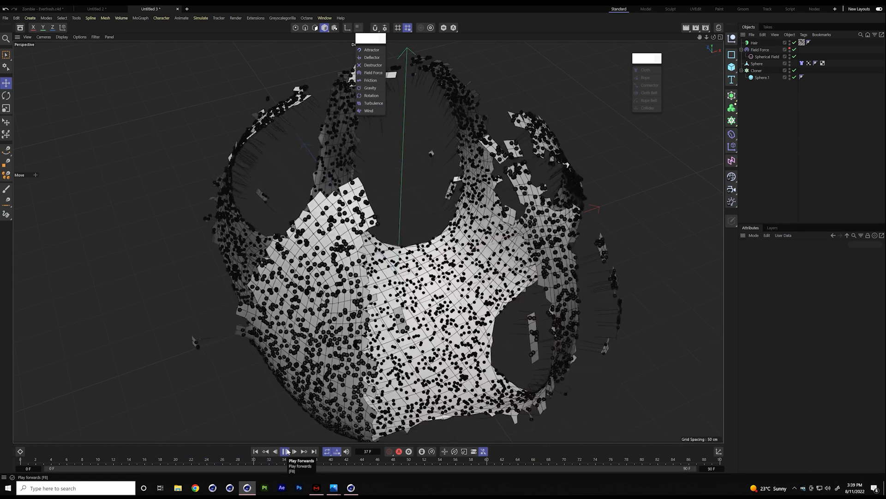
left_click(286, 451)
left_click(257, 451)
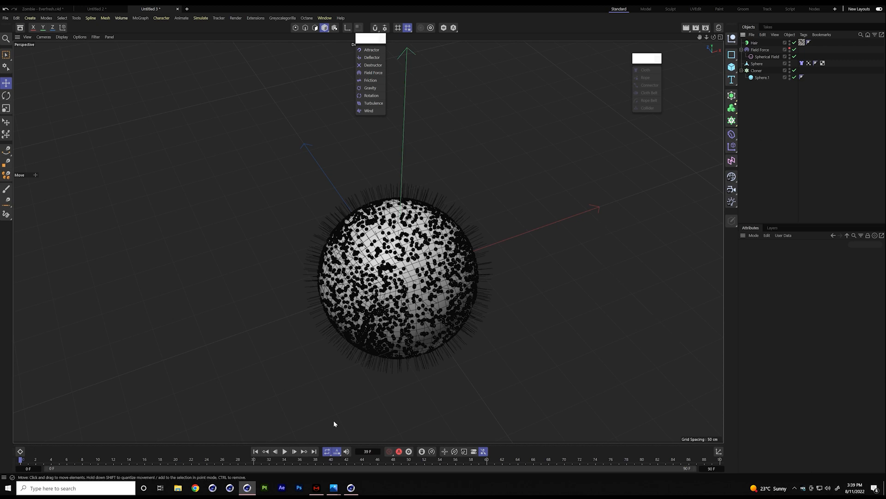
- Switch to the Cinema 4D 2023 window with the T-Rex scene, search the Asset Browser for "rex", and close the browser
mouse_move(350, 490)
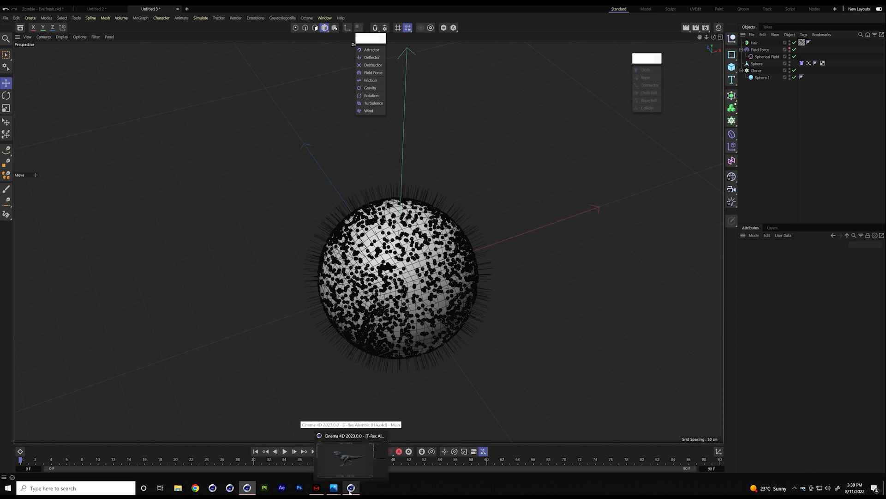
left_click(351, 457)
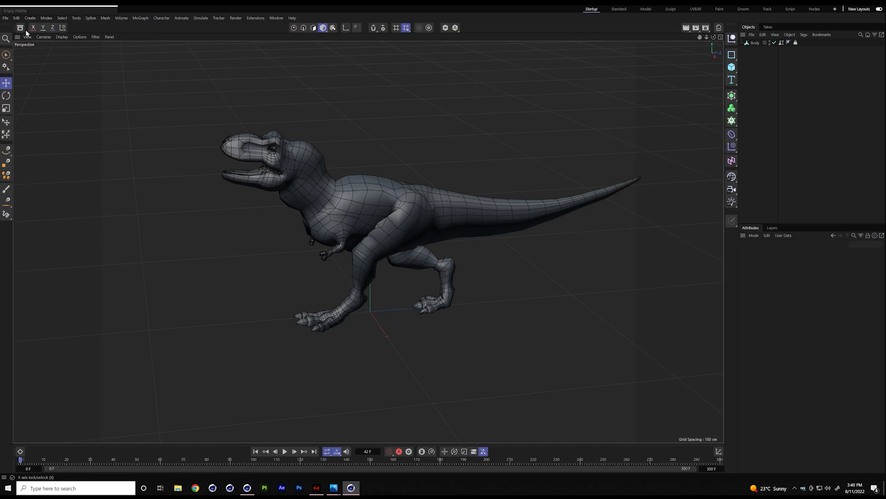
left_click(21, 28)
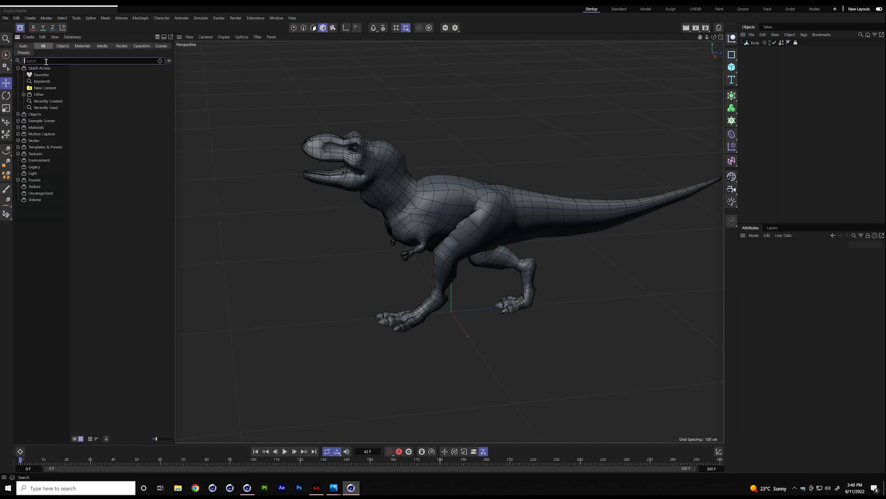
left_click(46, 61)
type("rex")
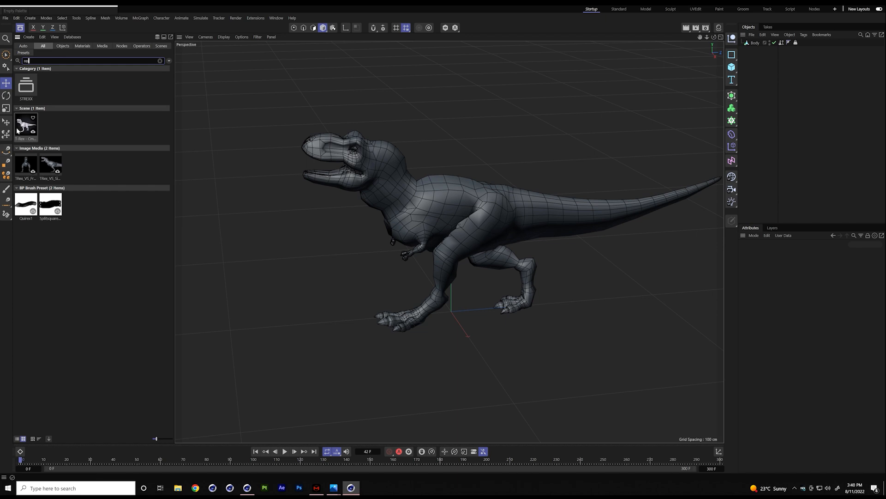
left_click(20, 28)
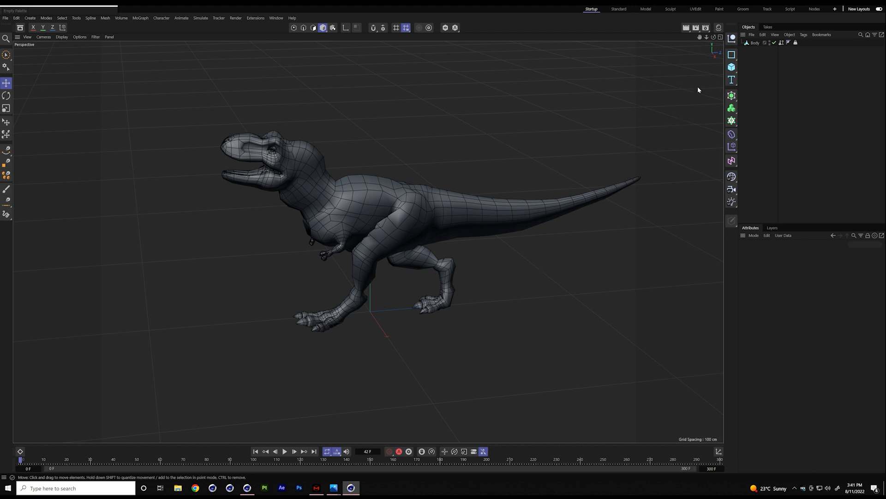
- Add a Disc as ground under the T-Rex, with an outer radius of about 1701 cm, 29 disc segments and 88 rotation segments
left_click(754, 43)
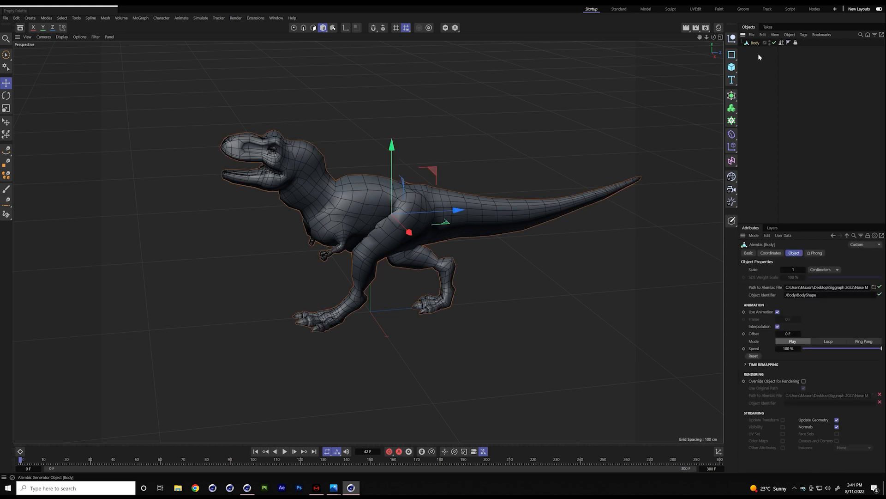
left_click(732, 67)
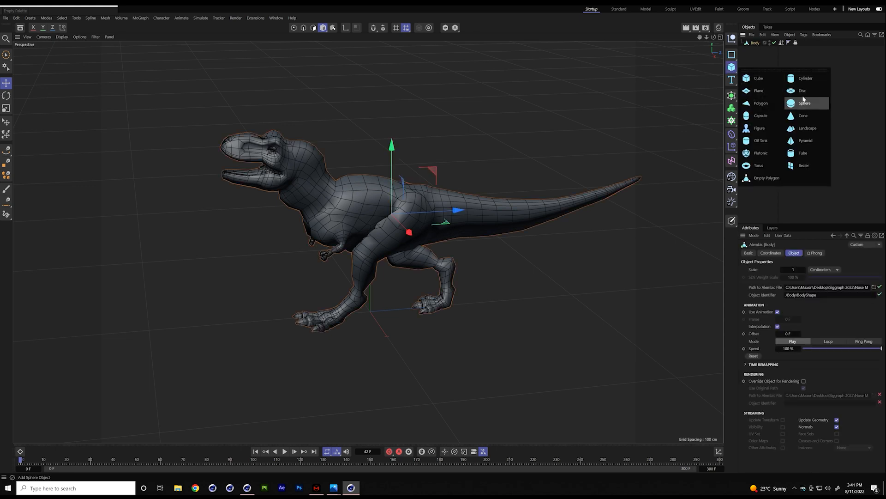
left_click(800, 96)
left_click_drag(375, 319, 460, 442)
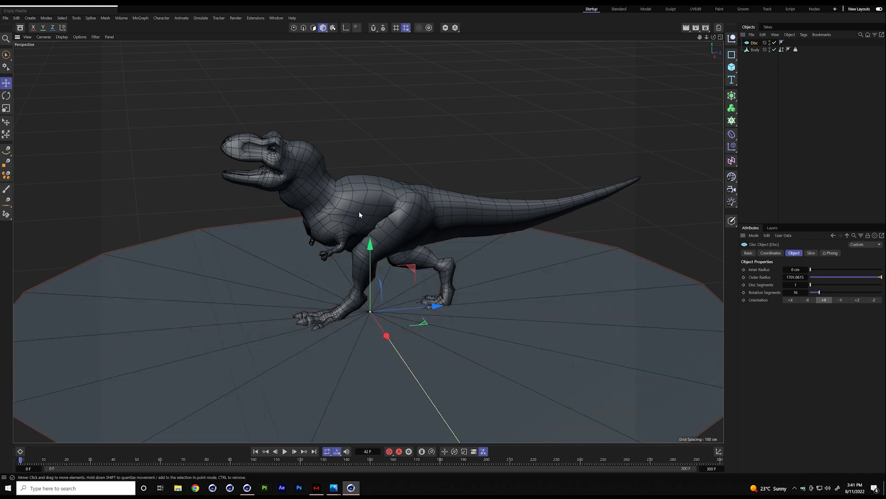
left_click_drag(810, 284, 873, 292)
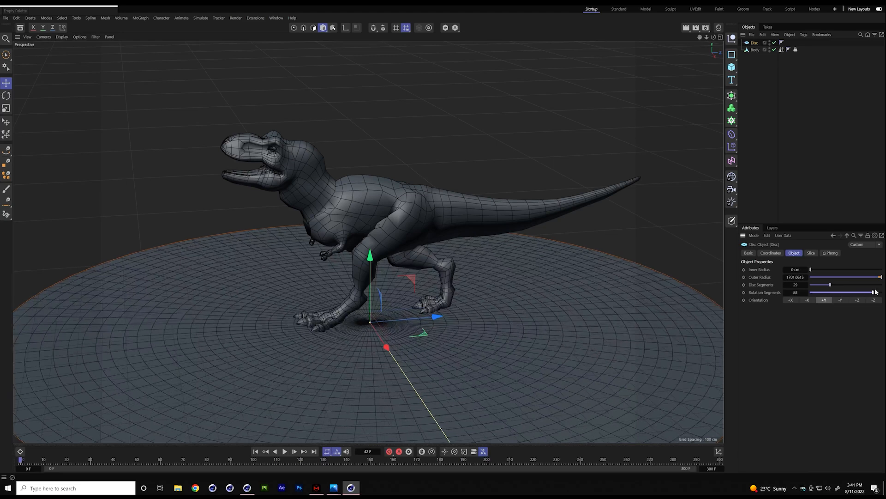
- Hide the Disc in the viewport and give it a Collider tag from a floating palette of simulation tags
left_click(765, 42)
right_click(759, 46)
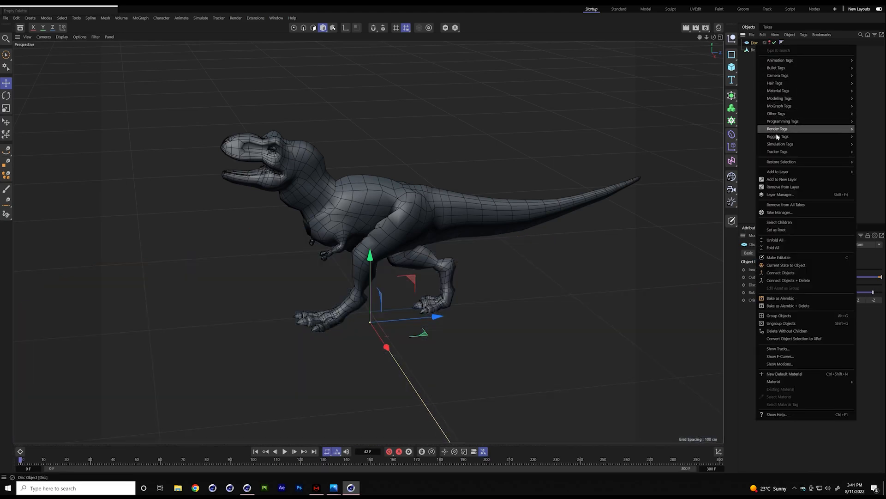
mouse_move(776, 136)
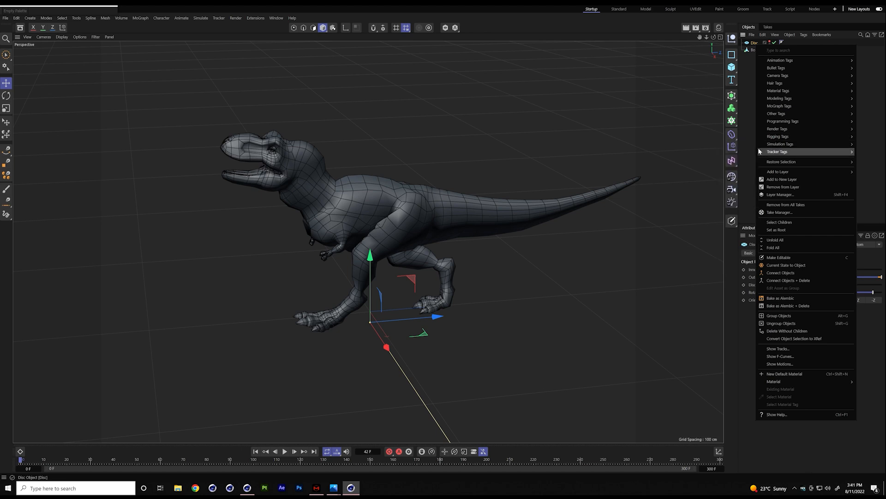
left_click(733, 142)
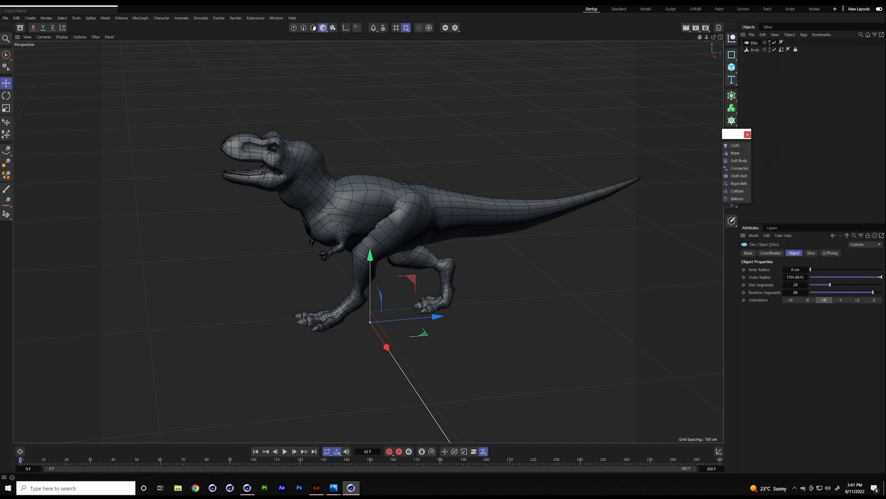
left_click_drag(732, 136, 656, 81)
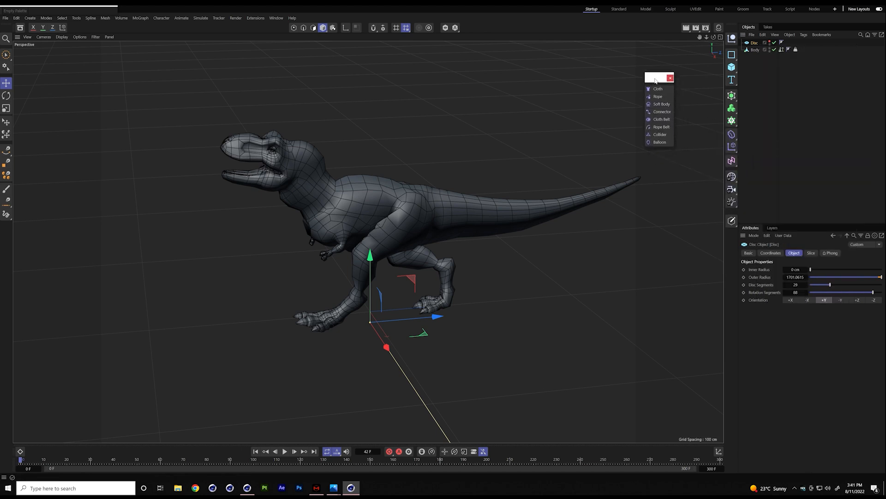
left_click(663, 135)
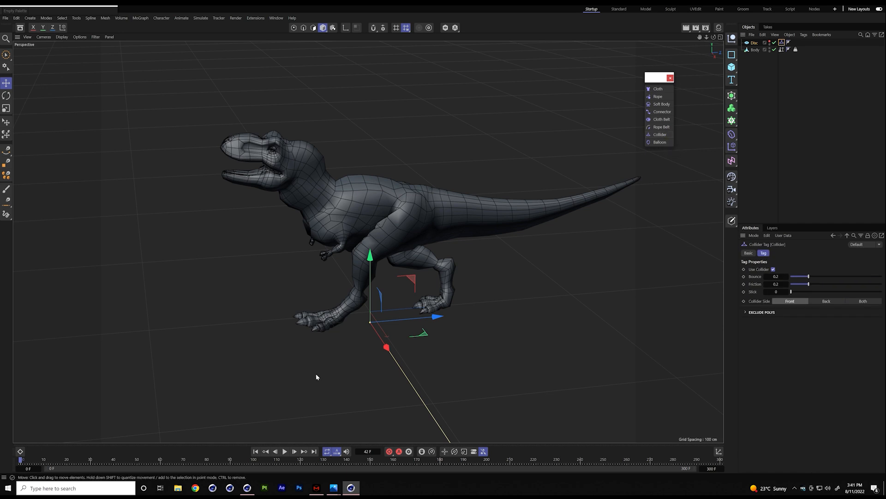
- Add a Cloth tag to the T-Rex Body, play the simulation, and rewind to the start
left_click(753, 49)
left_click(656, 90)
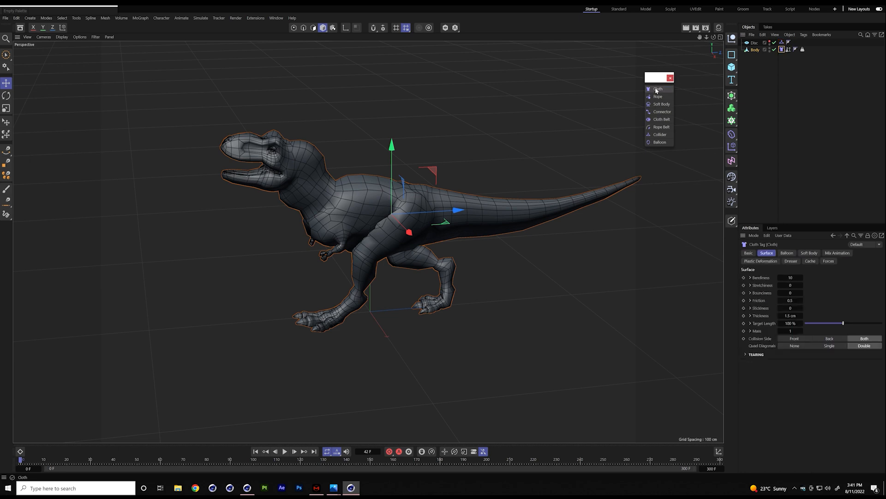
left_click(285, 451)
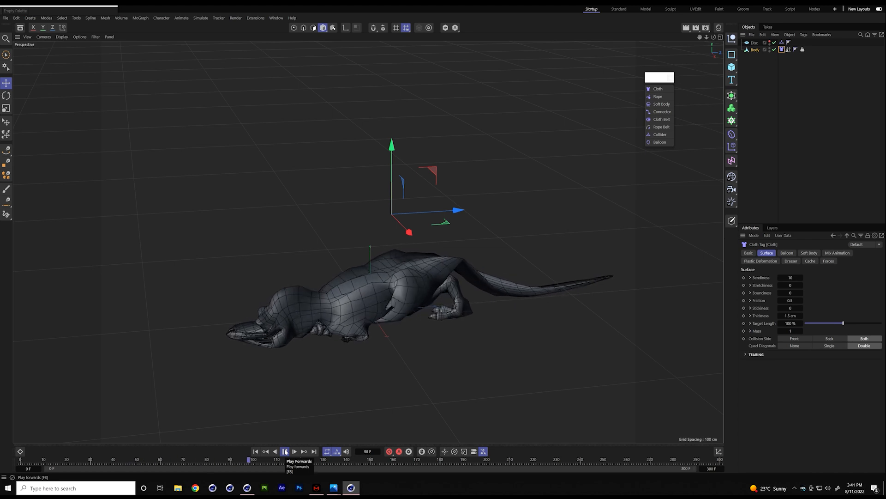
left_click(285, 451)
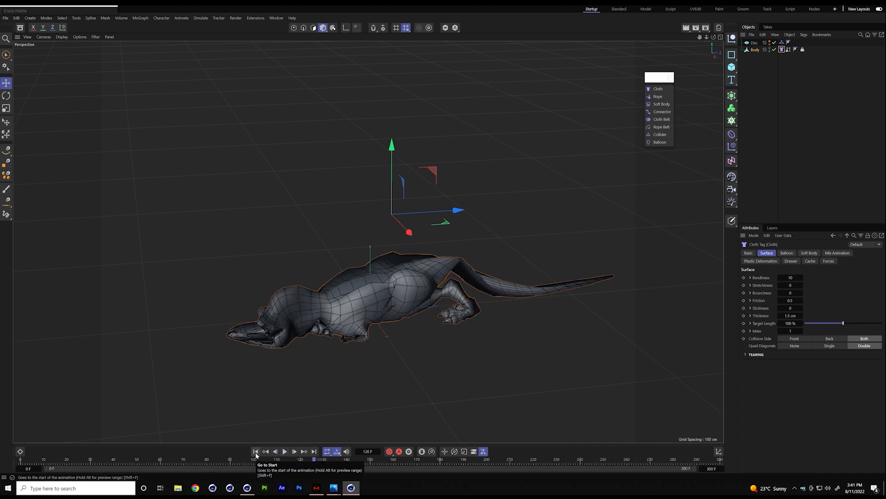
left_click(255, 451)
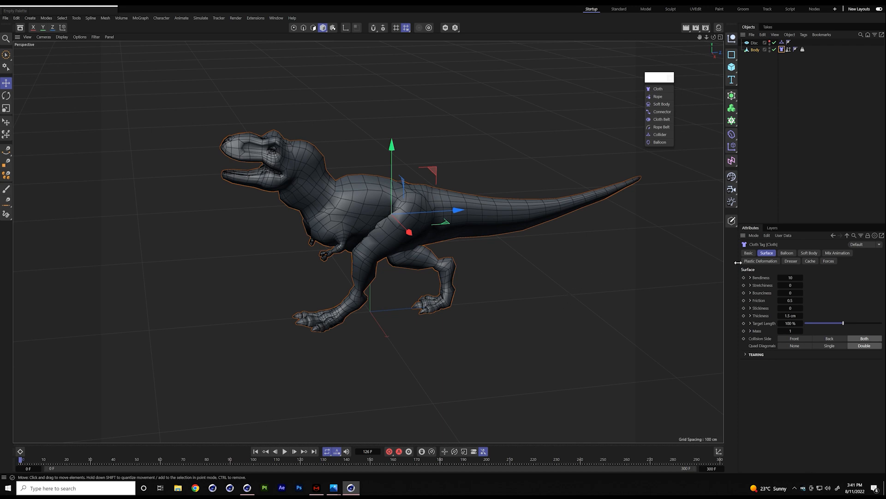
- Enable Soft Body on the T-Rex's Cloth tag, turn its drawing off, play the simulation, and rewind
left_click(809, 253)
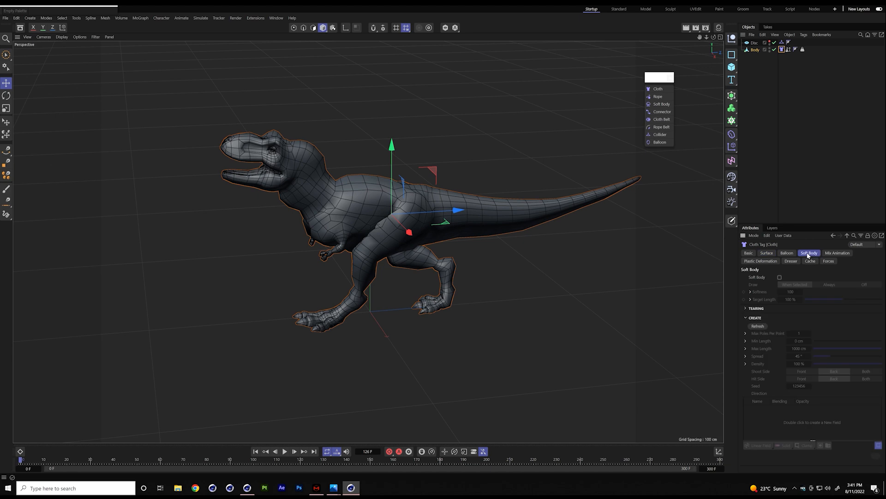
left_click(780, 277)
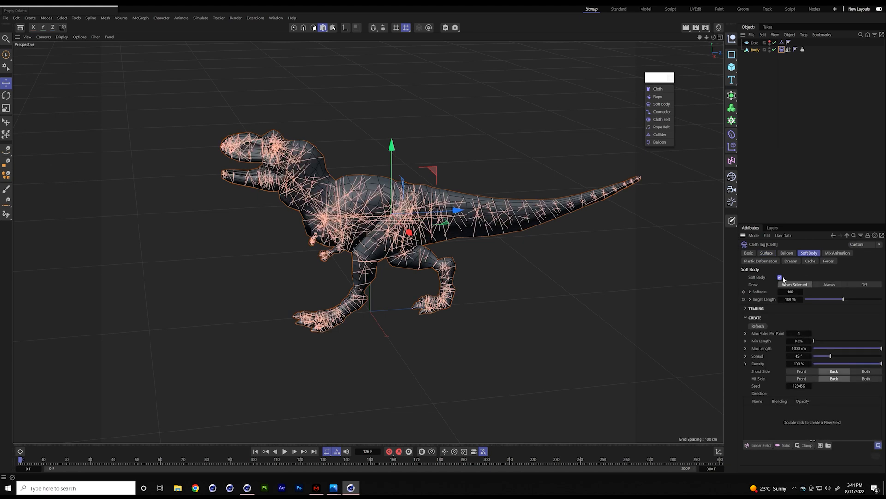
left_click(861, 285)
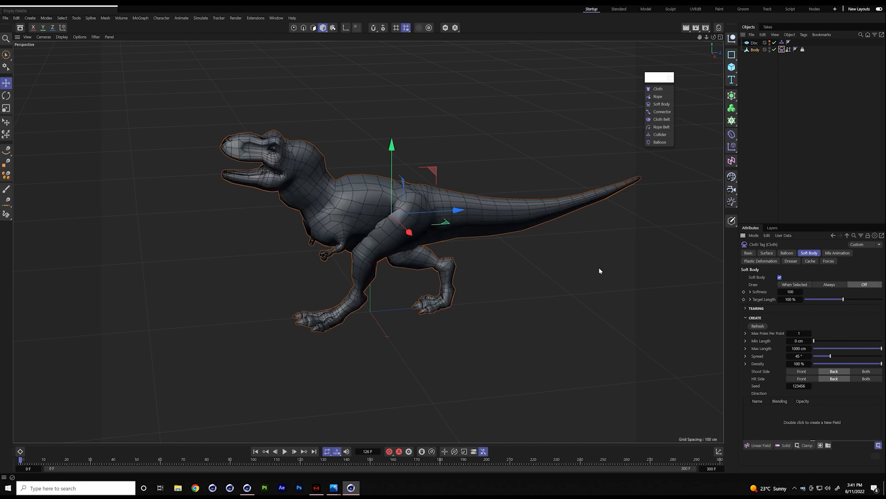
left_click(284, 452)
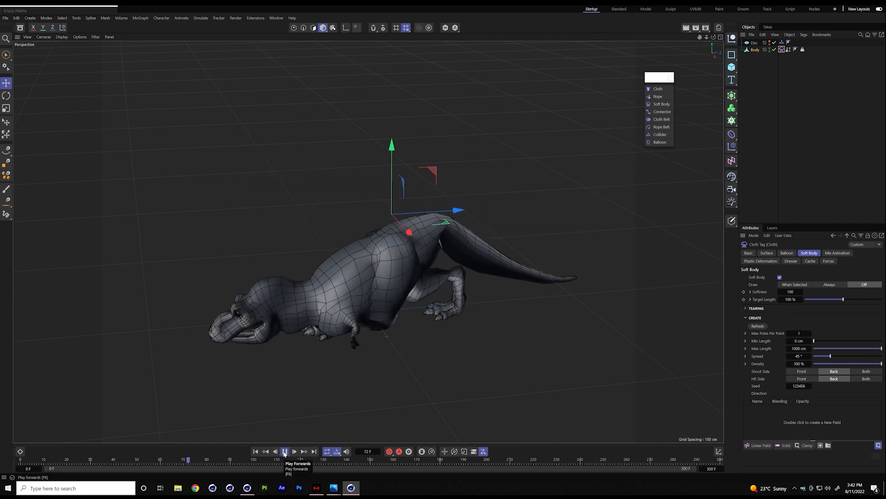
left_click(285, 453)
left_click(256, 452)
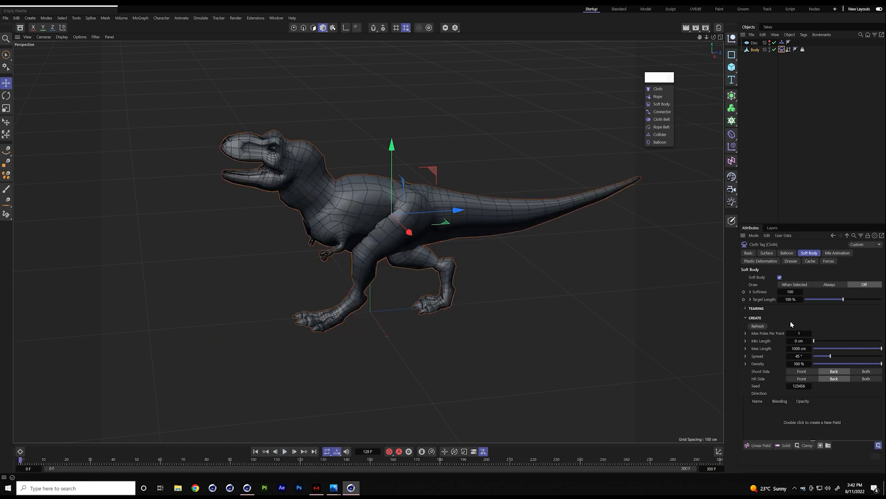
- Set the soft body's softness to 20, play the simulation twice, and rewind to the start
left_click_drag(798, 291, 789, 292)
left_click(285, 451)
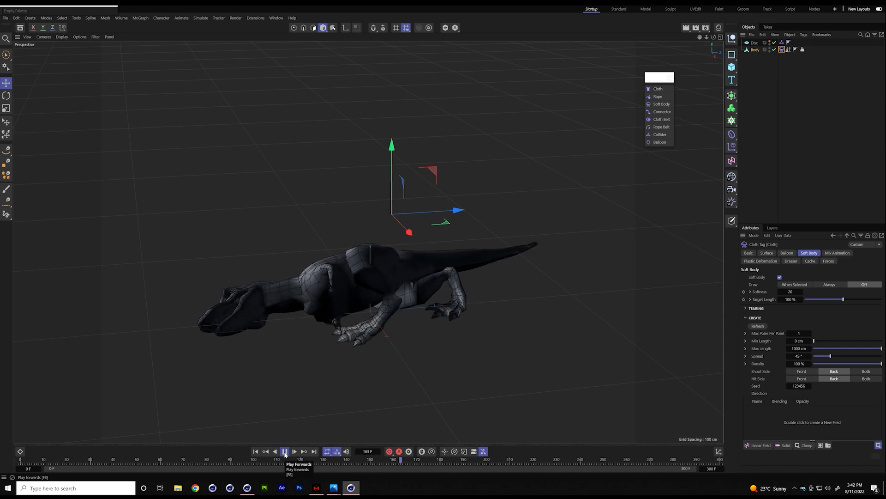
left_click(285, 451)
left_click(254, 452)
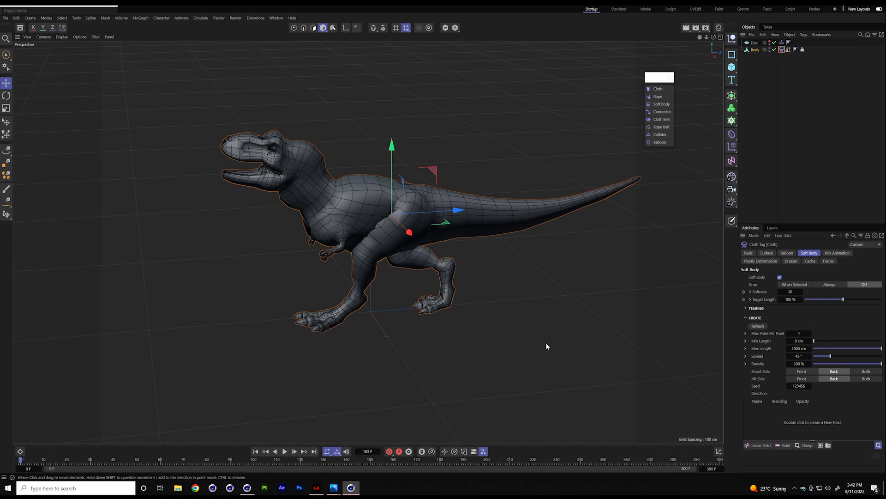
left_click(285, 452)
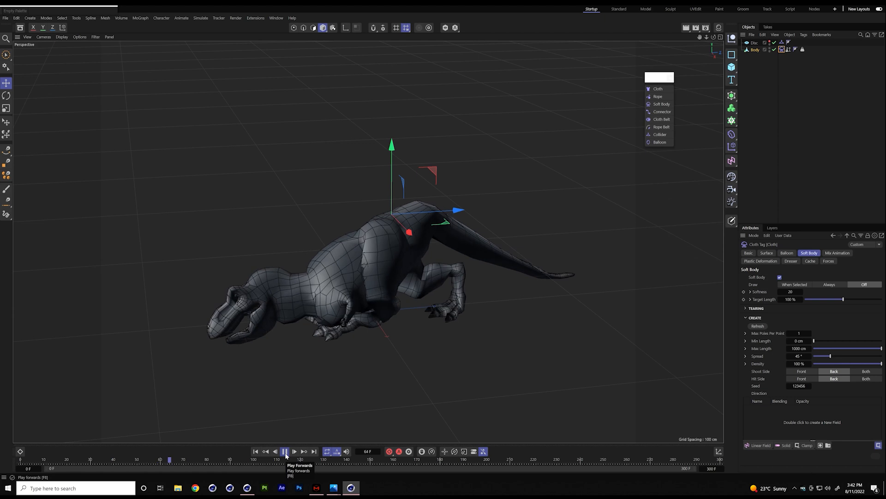
left_click(255, 451)
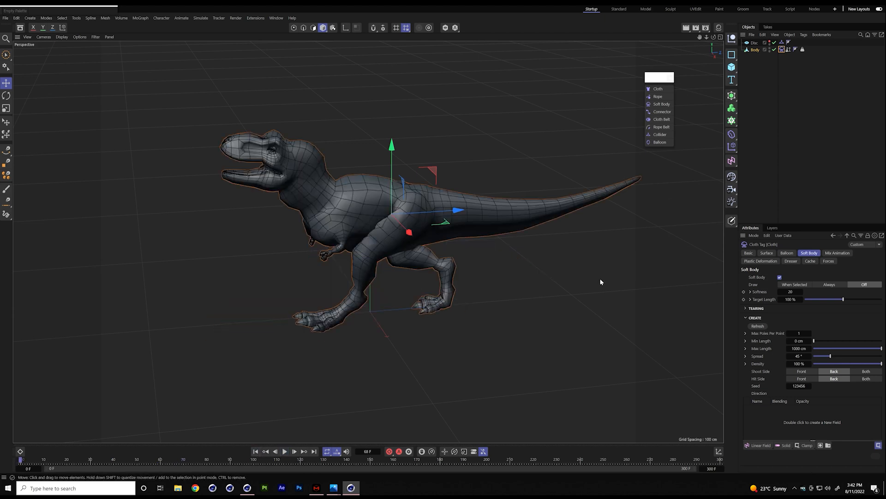
- Disable the Cloth tag to play the T-Rex's original animation, rewind, and re-enable the tag
left_click(749, 253)
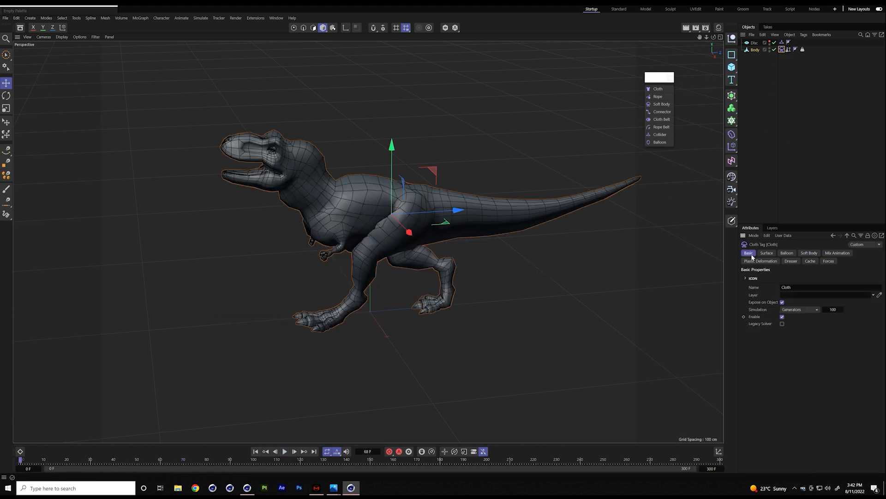
left_click(781, 317)
left_click(284, 452)
left_click(255, 451)
left_click(782, 317)
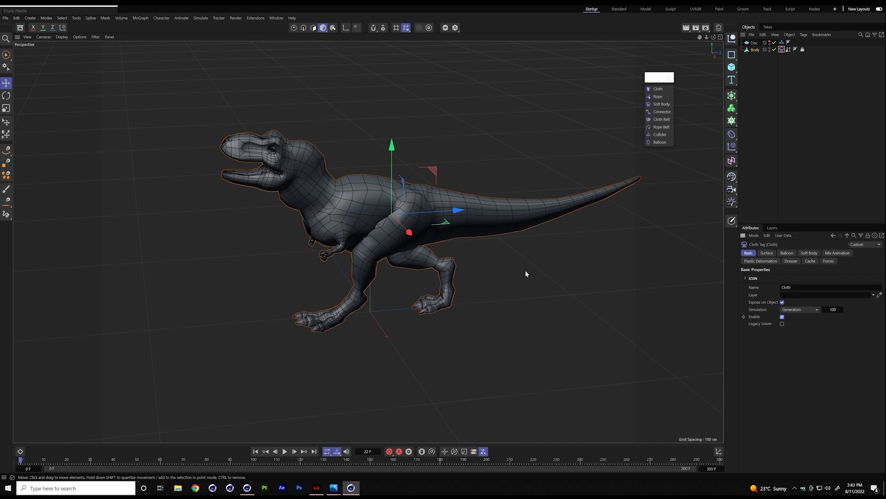
- Enable Follow Shape in the Cloth tag's mix animation settings, play the simulation, and rewind
left_click(839, 253)
key("F5")
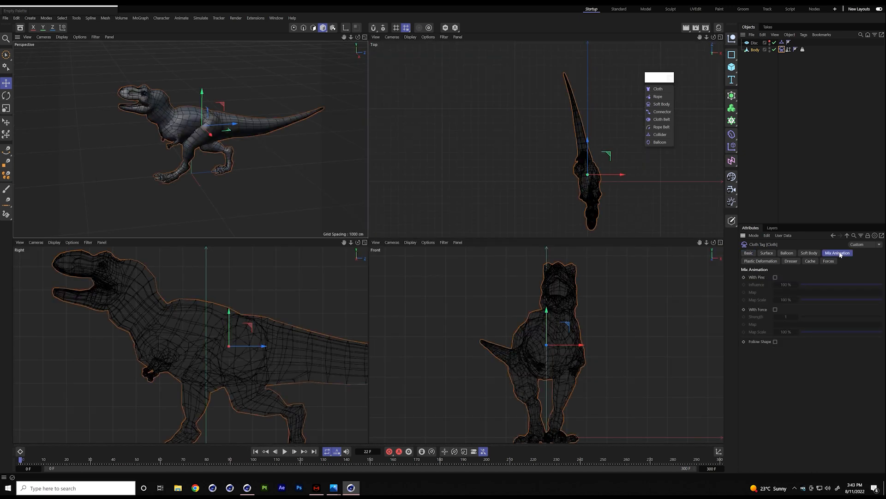
left_click(365, 36)
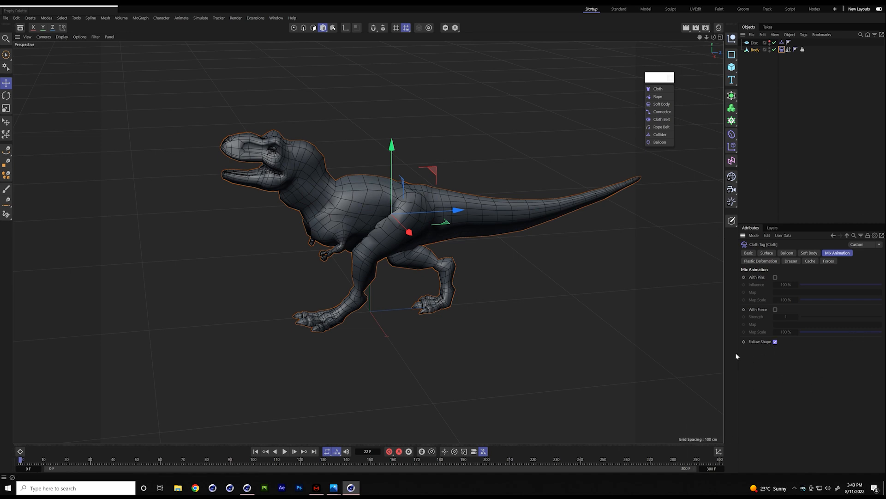
left_click(284, 451)
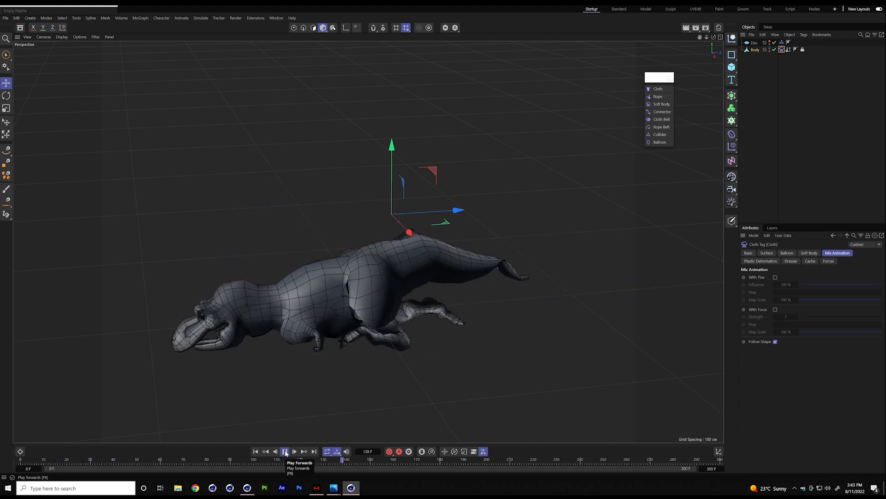
left_click(285, 452)
left_click(255, 451)
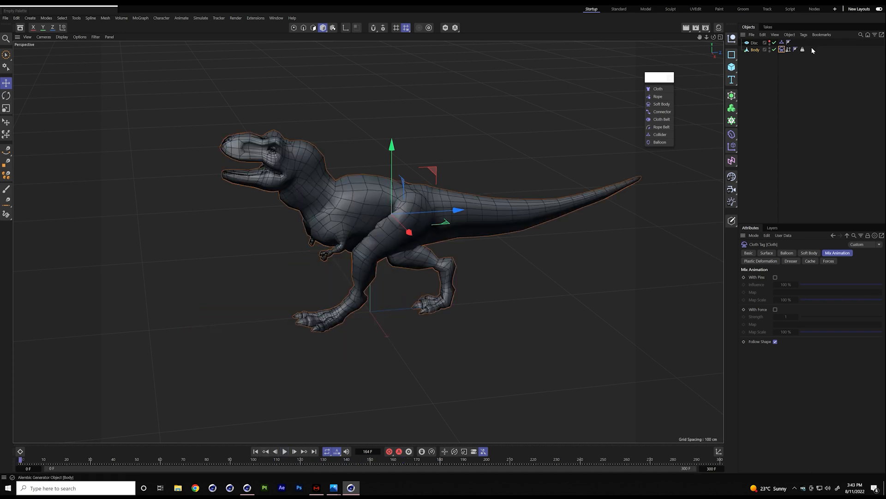
- Review the Cloth tag's balloon and surface settings, and set the soft body's softness to 5
left_click(802, 50)
left_click(781, 50)
left_click(793, 254)
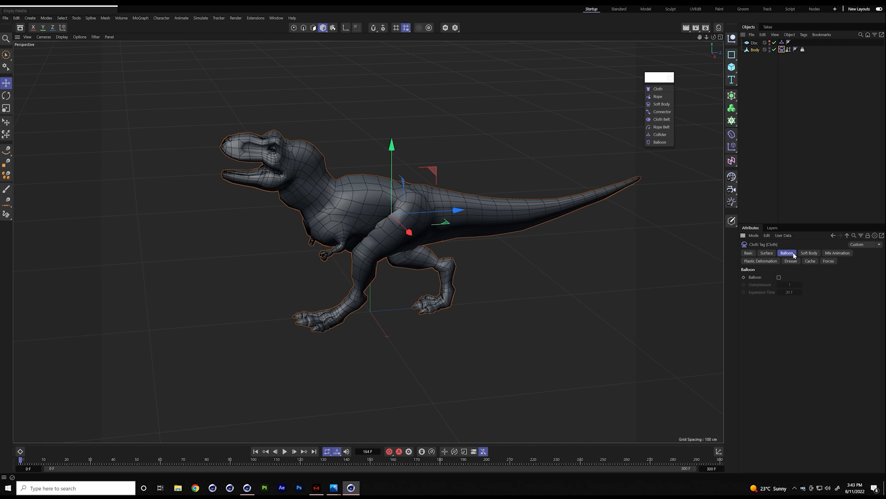
left_click(808, 253)
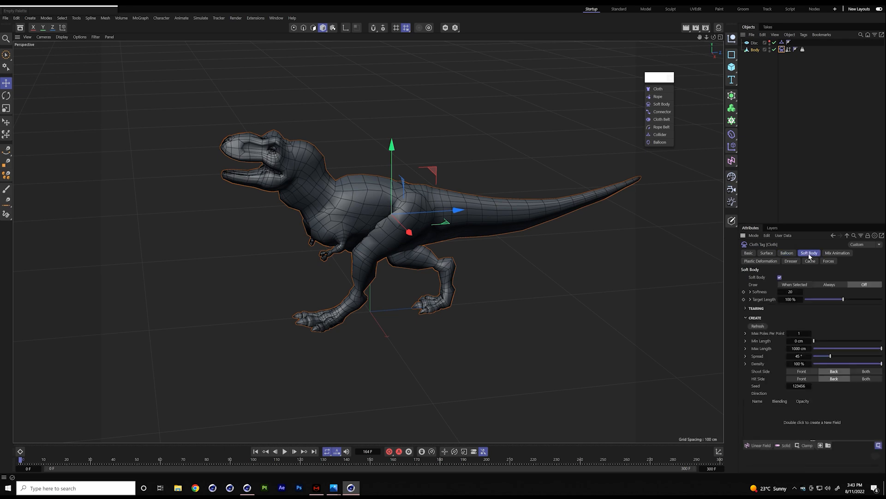
left_click(766, 253)
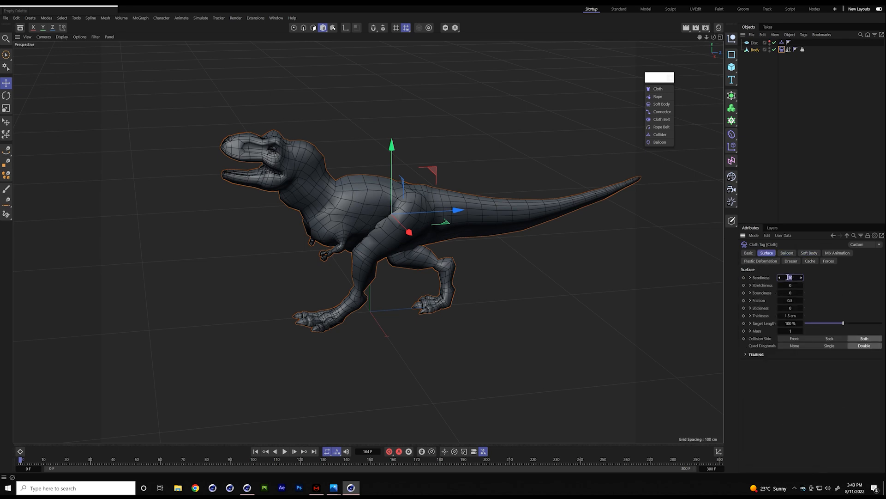
left_click(812, 255)
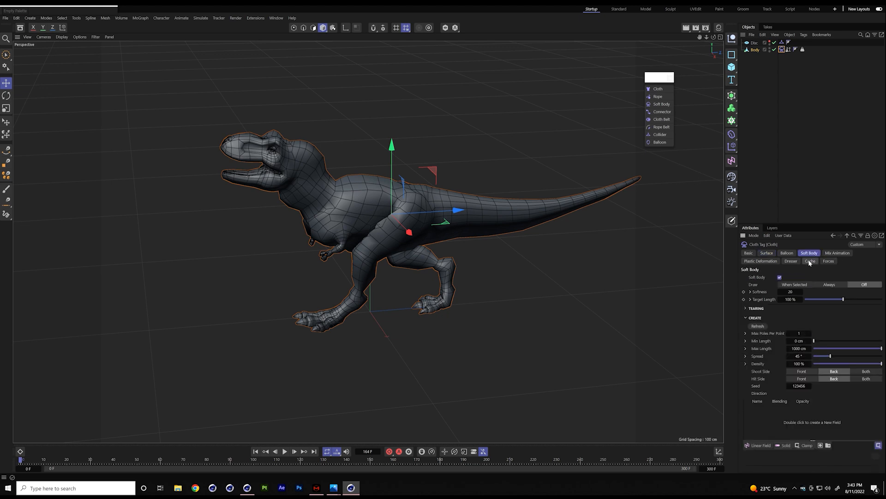
left_click(796, 292)
type("5")
key("Return")
- Set the soft body's Max Poles Per Point to 3 and its drawing to Always
left_click(809, 333)
type("3")
key("Return")
left_click(824, 285)
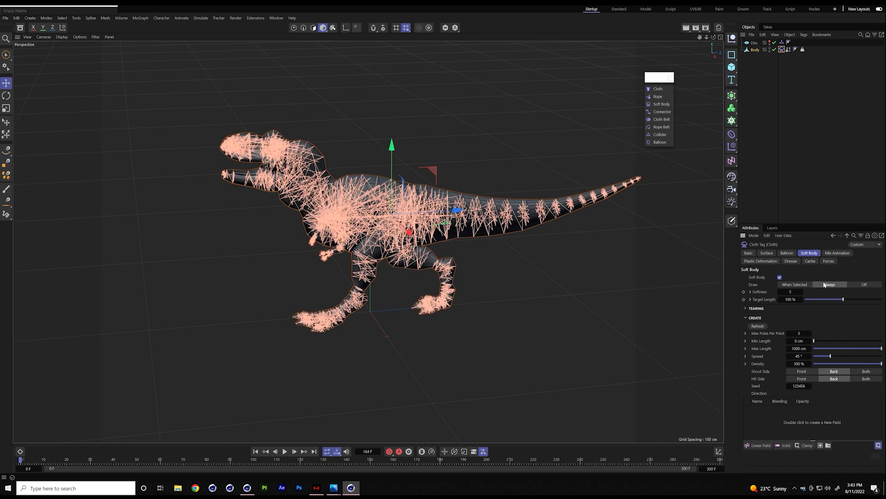
- Set the soft body's spread to 84°, Max Poles Per Point to 5, Shoot Side and Hit Side to Both, and drawing to Off
left_click(804, 357)
left_click_drag(804, 356, 805, 334)
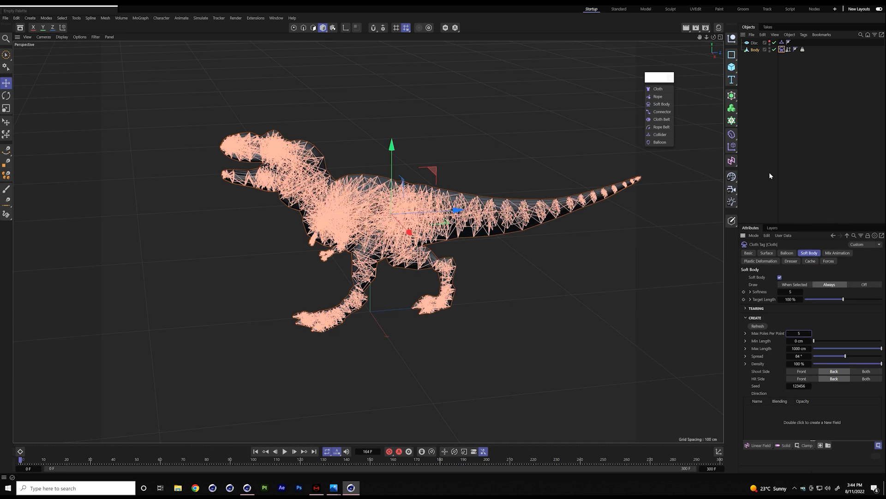
left_click(871, 372)
left_click(872, 379)
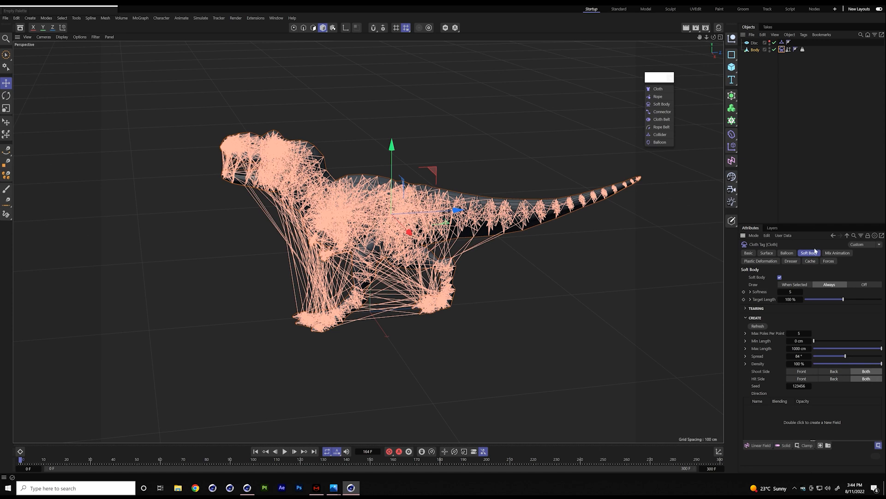
left_click(864, 284)
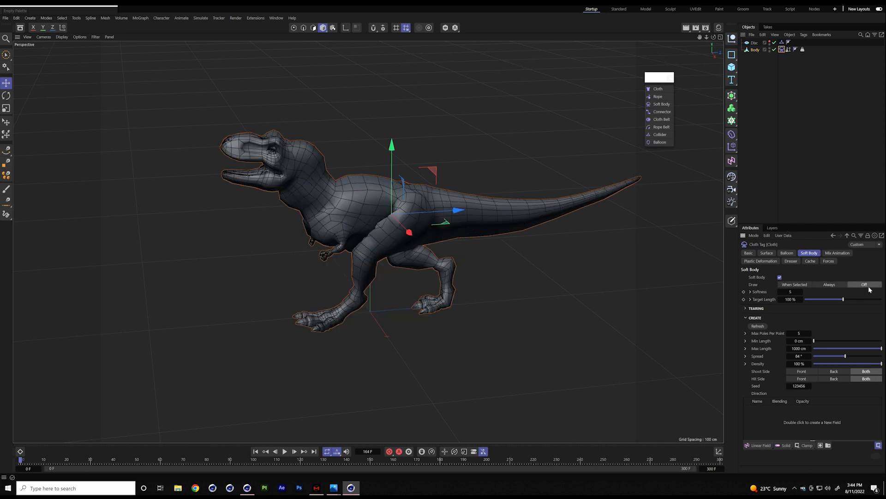
- Play the simulation, turn off Normals in the Alembic Body's streaming options, stop playback, and rewind
left_click(285, 451)
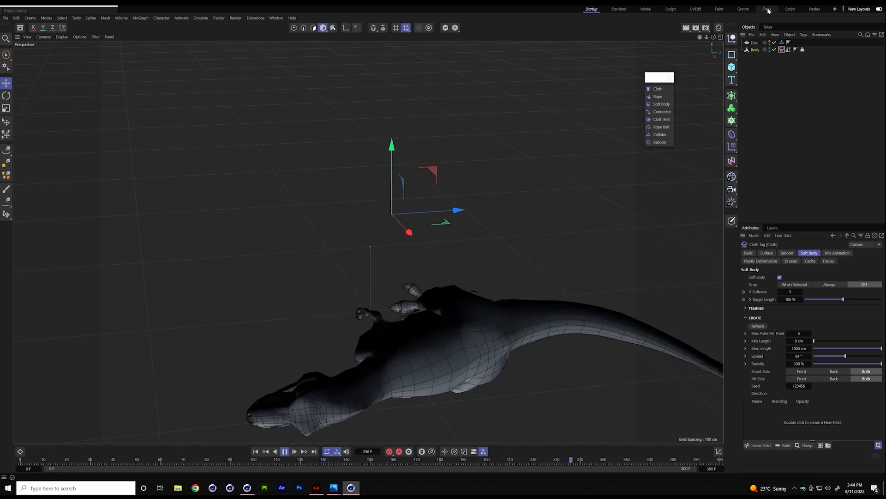
left_click(755, 49)
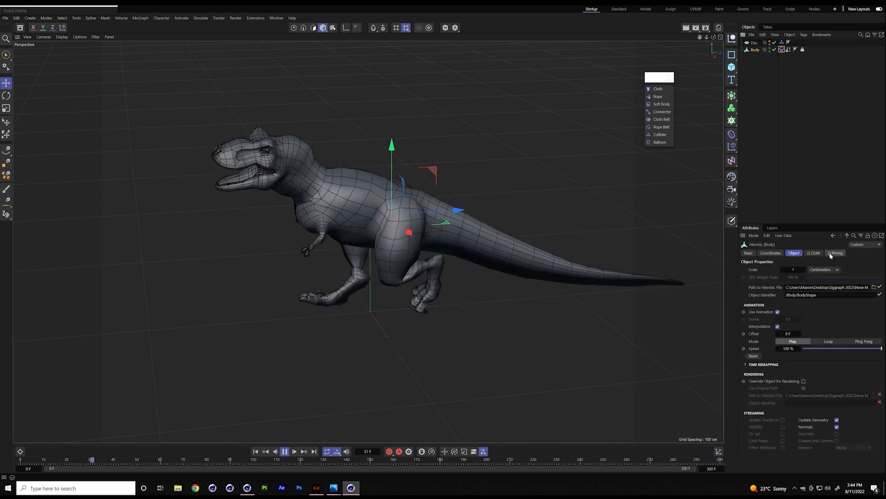
left_click(837, 426)
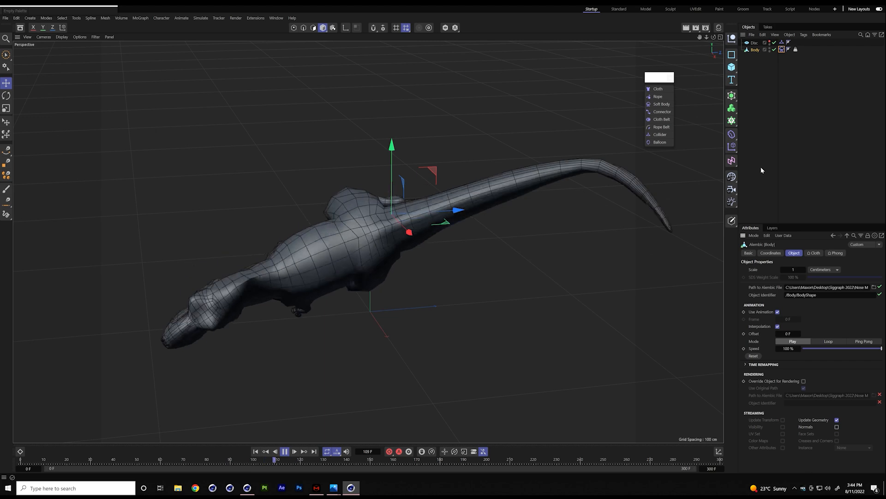
left_click(284, 451)
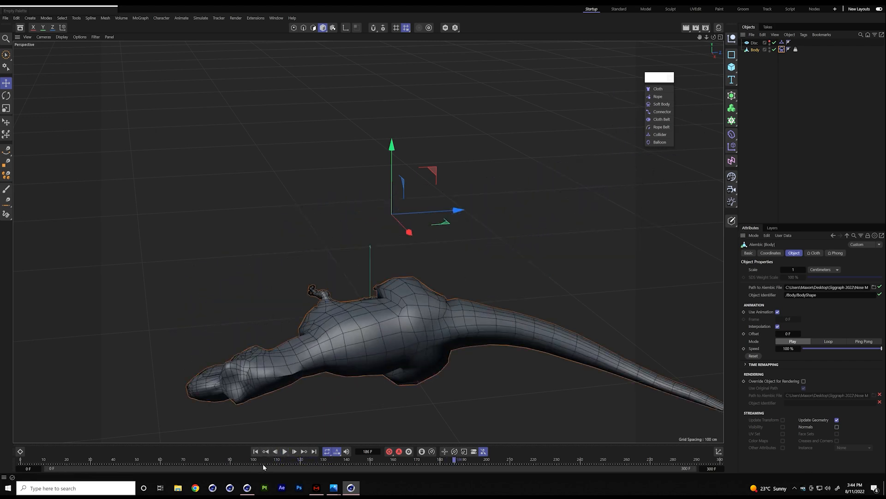
left_click(261, 450)
- Add a Cloner and make the T-Rex Body its child
right_click_drag(489, 207, 389, 241, "alt")
middle_click_drag(389, 240, 284, 309, "alt")
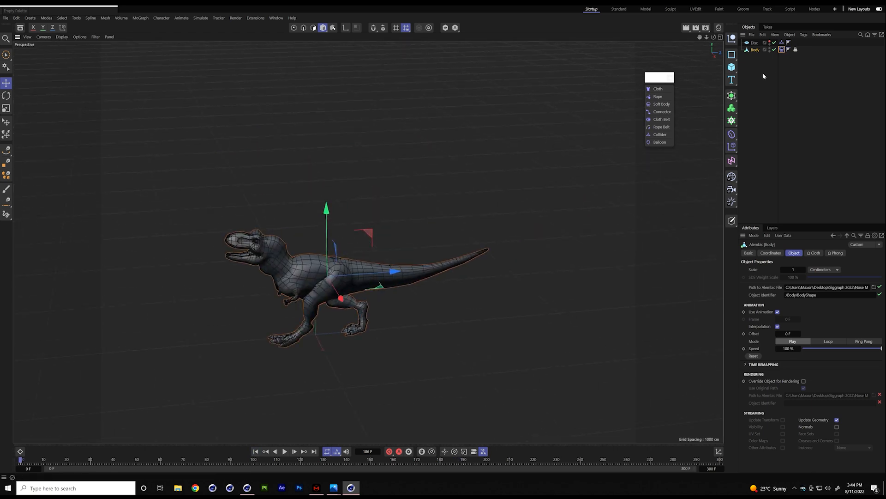
left_click(732, 120)
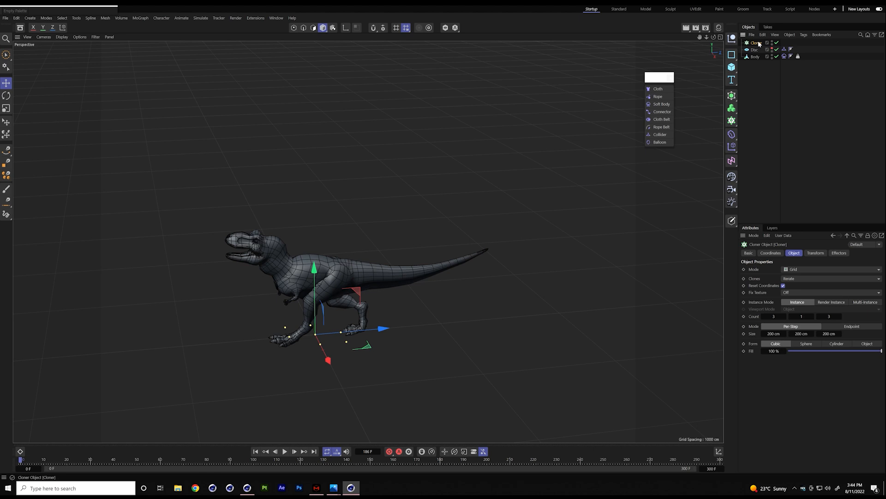
left_click_drag(755, 50, 757, 57)
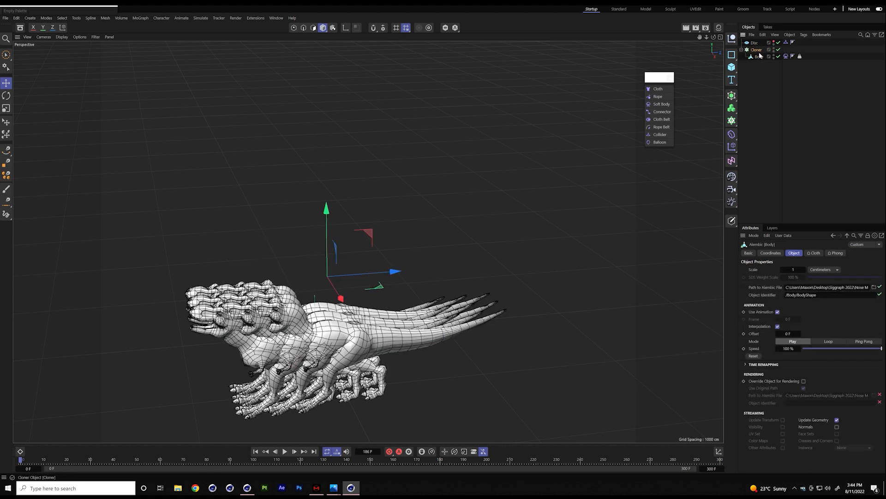
- Set the Cloner to Linear mode with a Y offset of 985 cm and heading rotation of 43° per step, and adjust the clone count
left_click(756, 50)
left_click(802, 269)
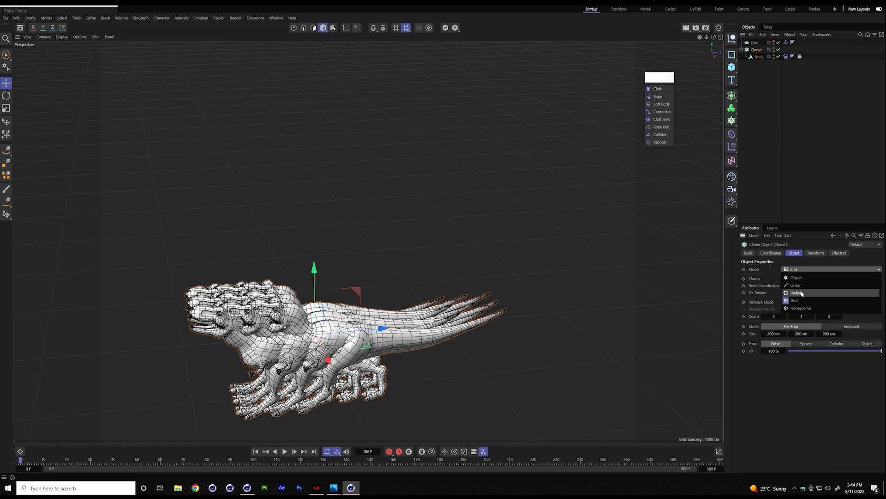
left_click(796, 287)
left_click_drag(772, 355, 845, 352)
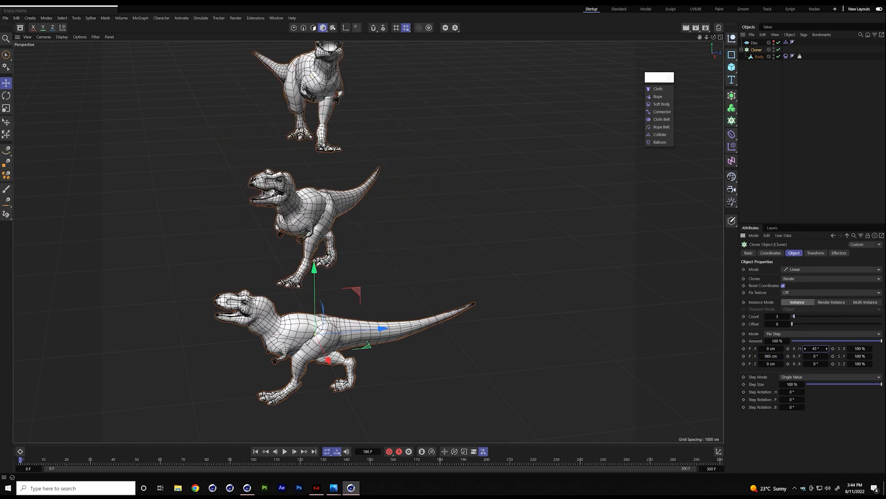
left_click(787, 316)
- Show the Disc in the viewport and move the Cloth tag from the Body to the Cloner
left_click(774, 42)
left_click_drag(273, 271, 339, 215)
left_click_drag(786, 56, 786, 50)
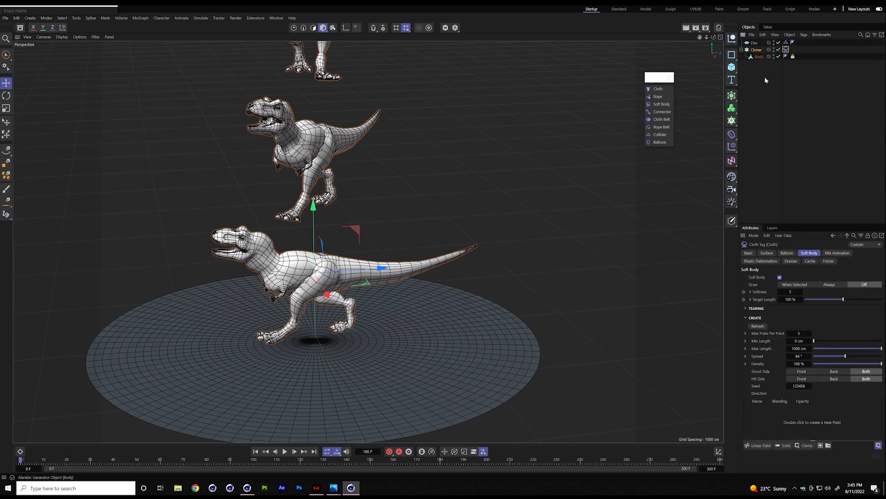
- Deselect everything, play the simulation of the T-Rex clones falling onto the Disc, and stop it at frame 147
left_click(764, 80)
left_click(285, 451)
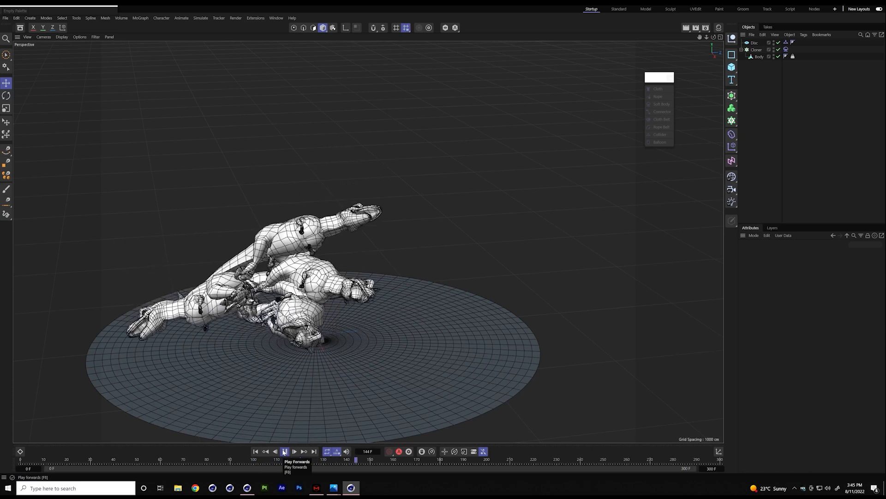
left_click(284, 451)
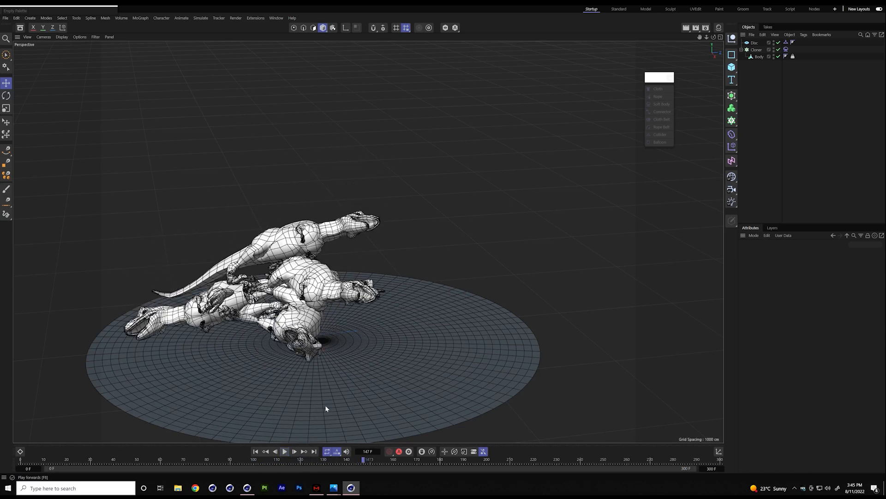
- Return the animation to its first frame and add a Random effector to the Cloner
left_click(256, 452)
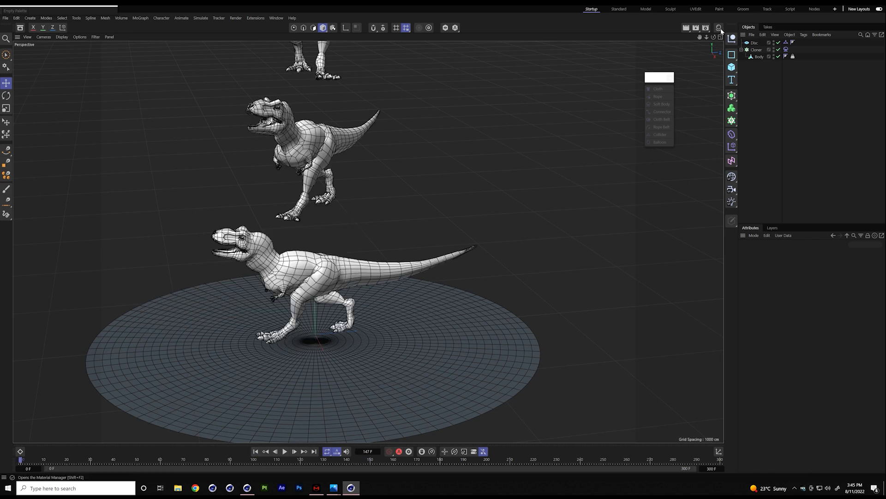
left_click(754, 50)
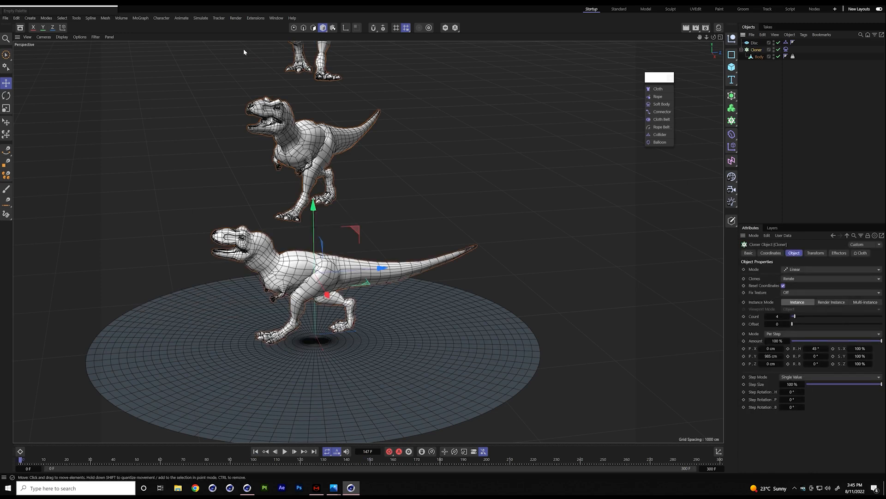
left_click(140, 18)
mouse_move(149, 33)
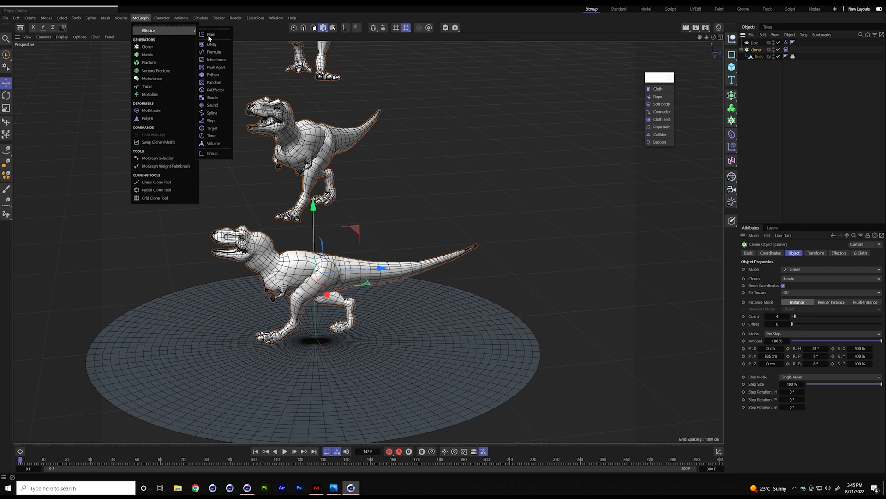
left_click(214, 82)
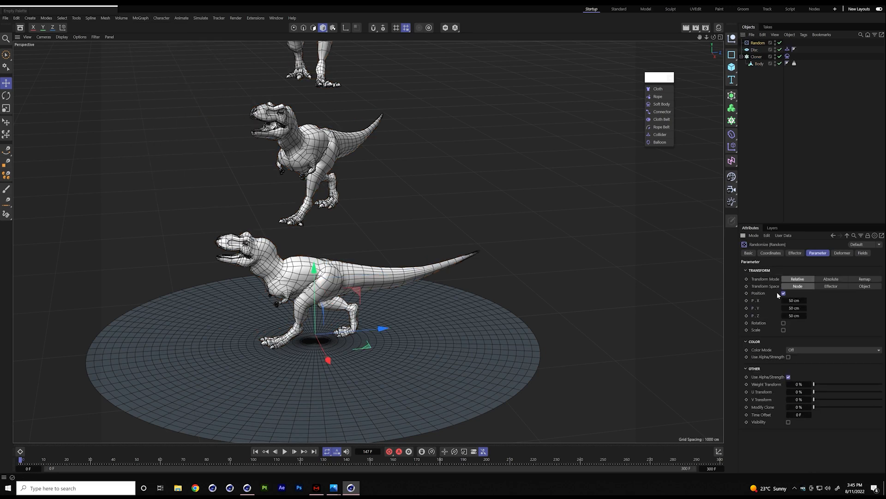
- Turn off the Random effector's Position, set its Color Mode to Effector Color, and set its Minimum to 0%
left_click(798, 327)
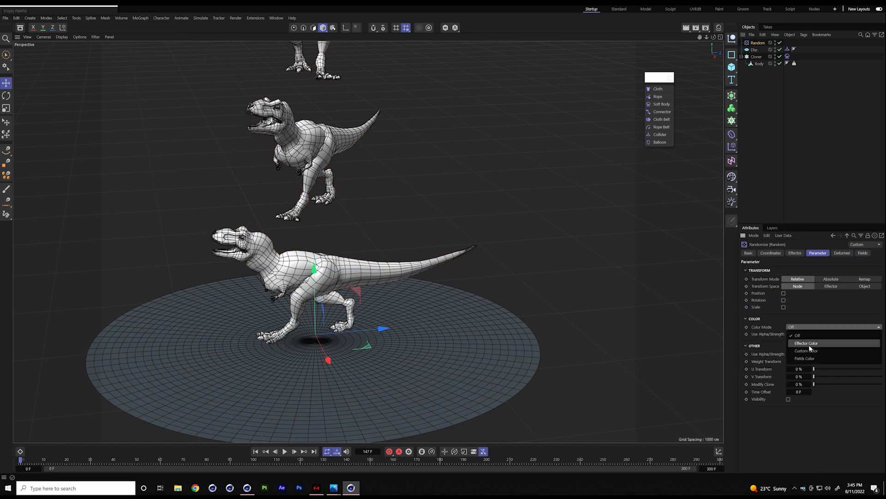
left_click(823, 342)
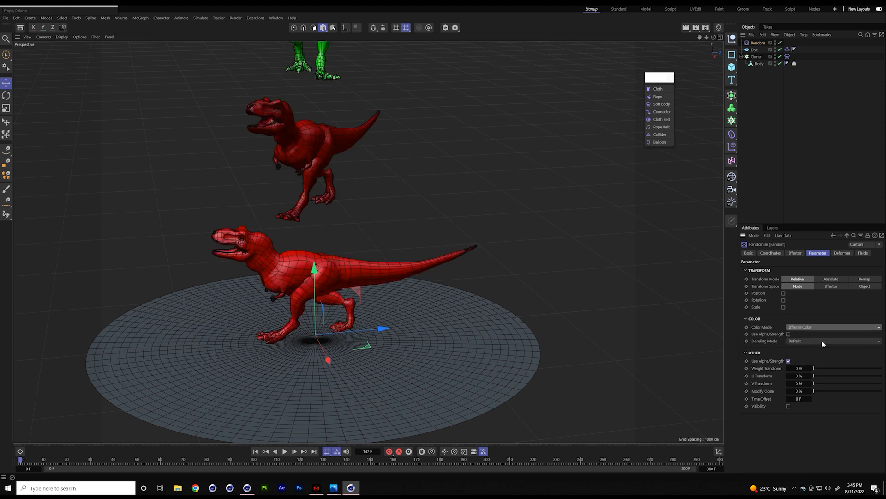
left_click(794, 253)
left_click(745, 286)
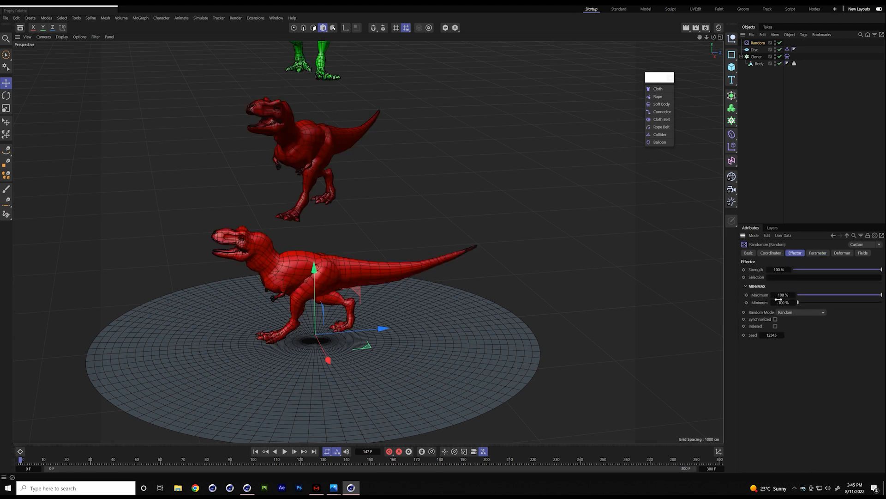
left_click(782, 303)
type("0")
key("Return")
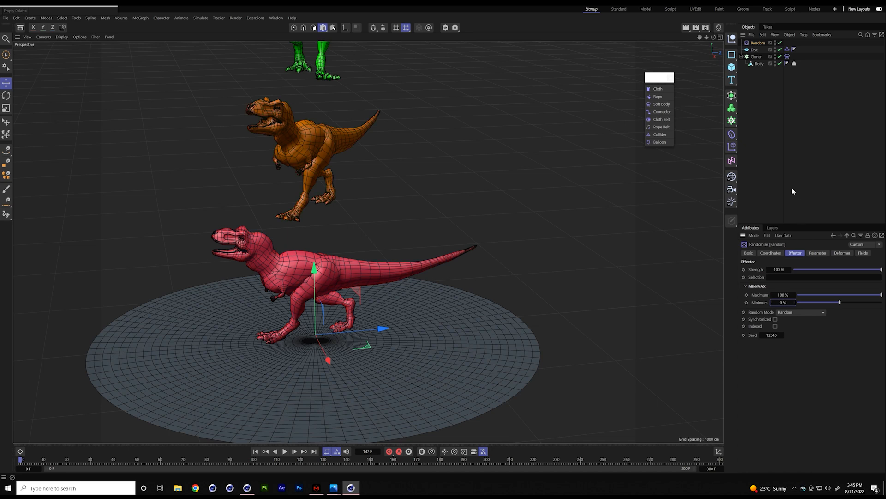
- Deselect everything, play the simulation of all four coloured T-Rex clones falling onto the Disc, stop it at frame 256, and rewind to the start
left_click(493, 220)
right_click_drag(356, 249, 280, 295, "alt")
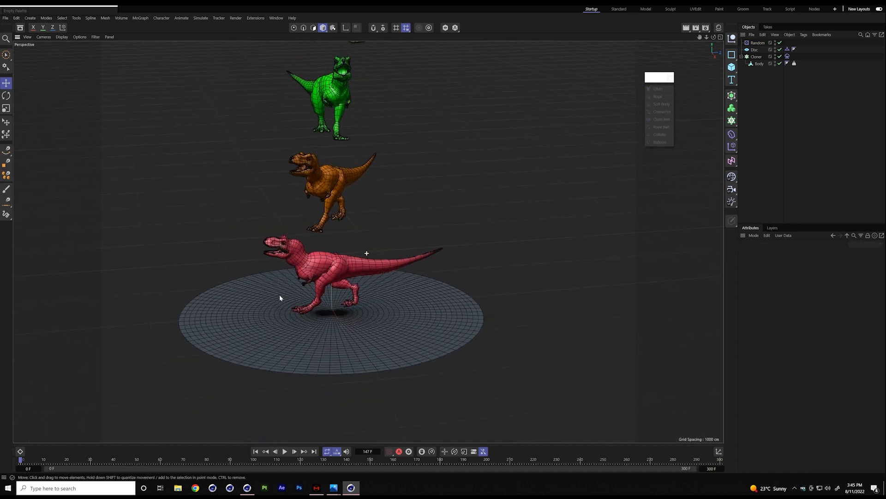
middle_click_drag(331, 278, 378, 370, "alt")
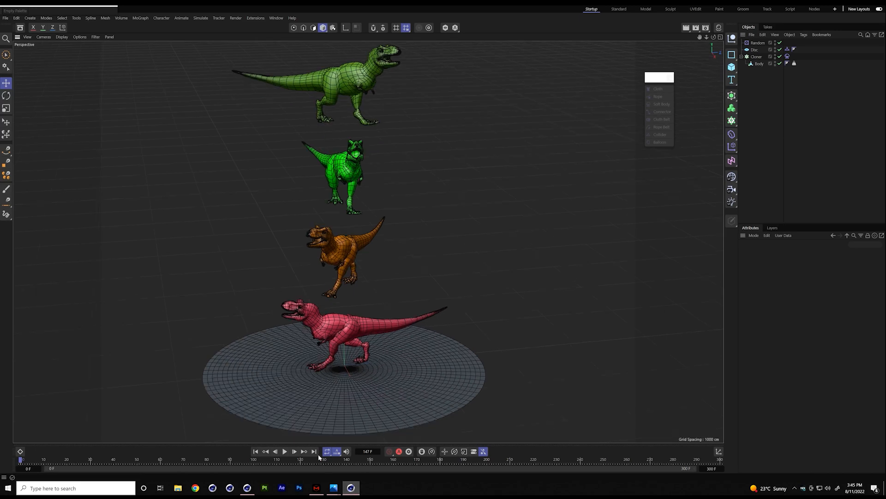
left_click(285, 451)
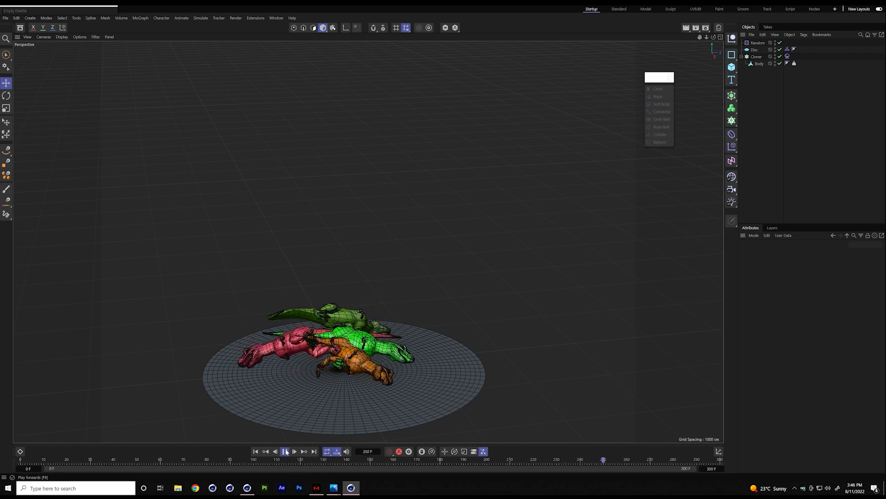
left_click(285, 452)
left_click(255, 452)
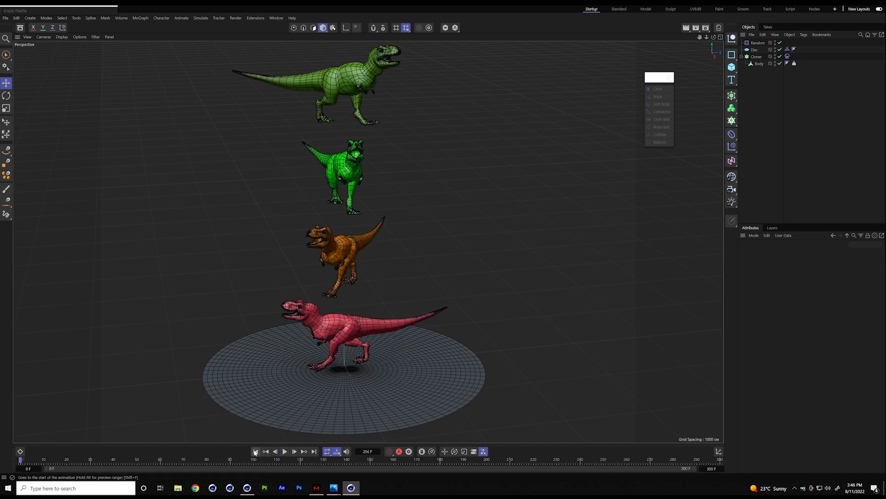